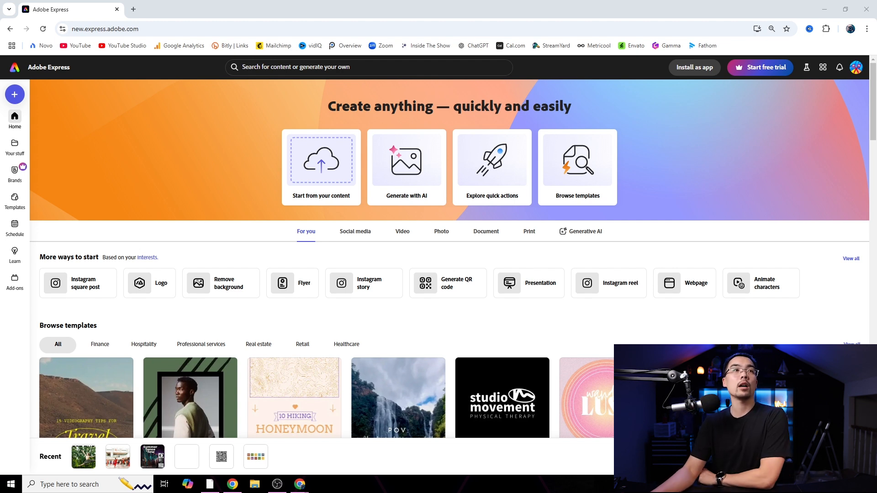
- Create a document from the photo London Train-25.jpg at its original aspect ratio and select the placed image
drag(249, 229, 323, 152)
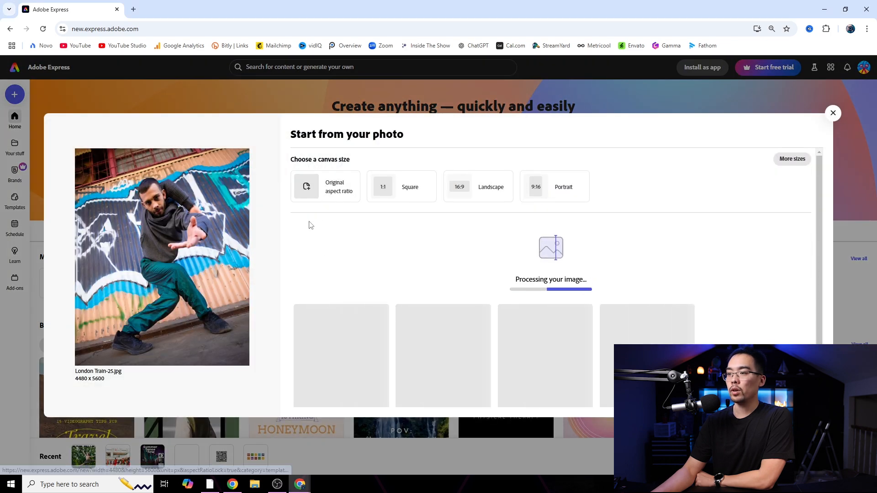
click(323, 194)
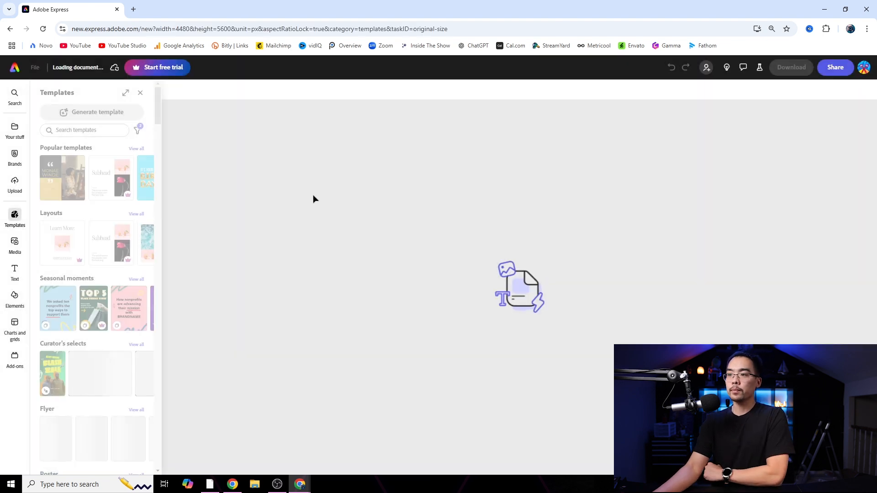
click(525, 180)
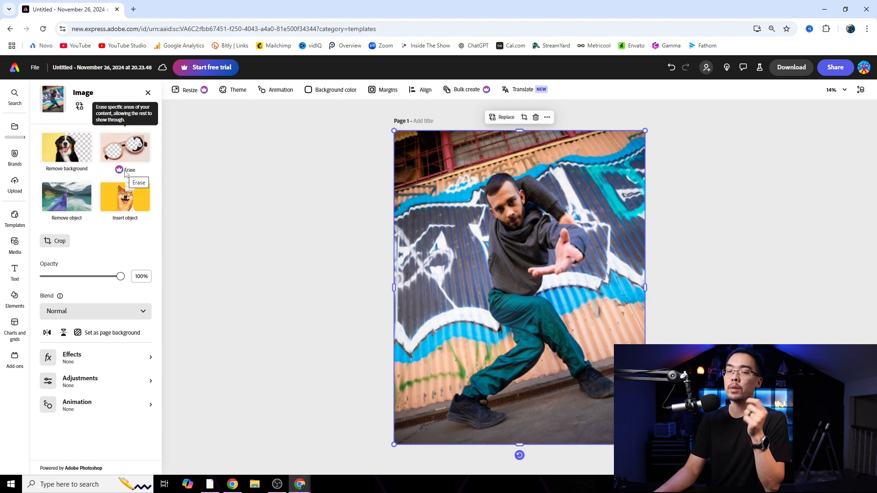
- Add the recently used blue cloud image as the page background behind the photo
click(124, 145)
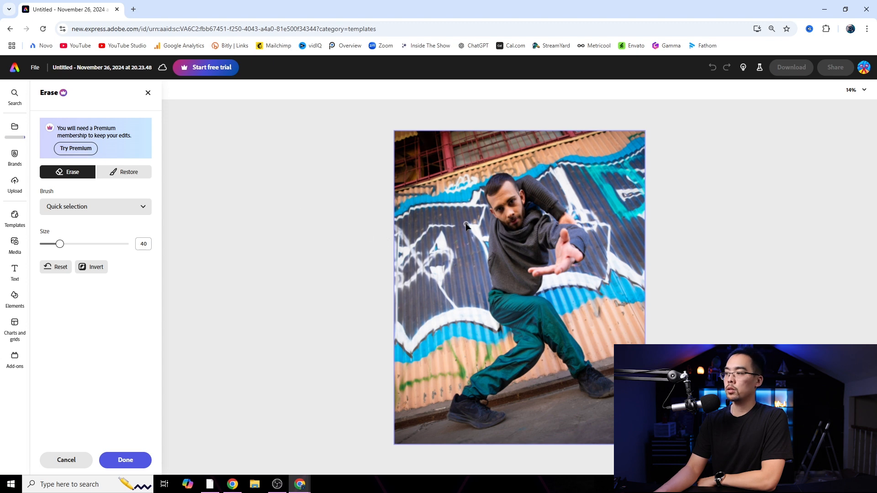
click(14, 298)
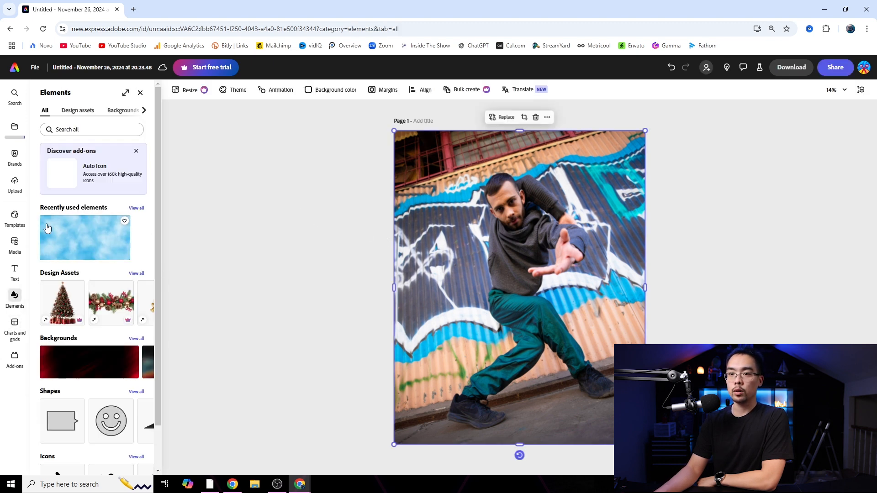
click(69, 236)
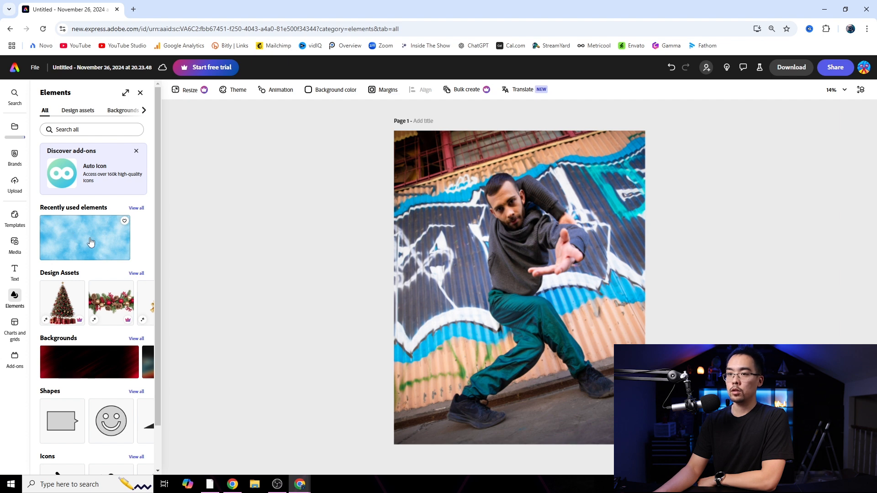
- Erase dark areas of the graffiti wall beside the man using the Quick selection brush at size 88
drag(504, 328, 516, 255)
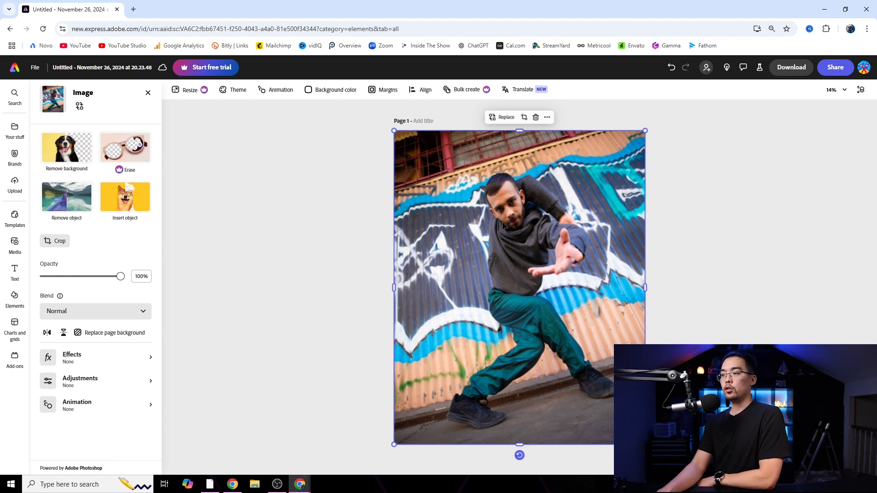
click(125, 148)
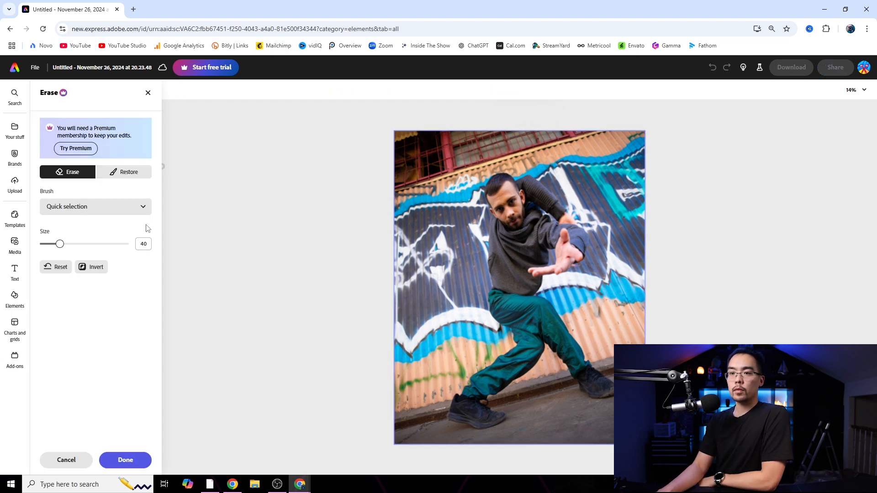
drag(61, 244, 83, 246)
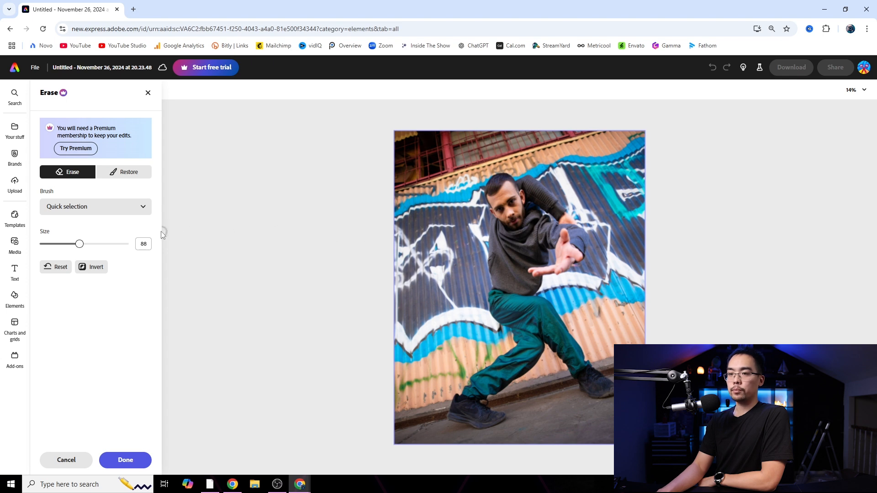
drag(423, 220, 447, 218)
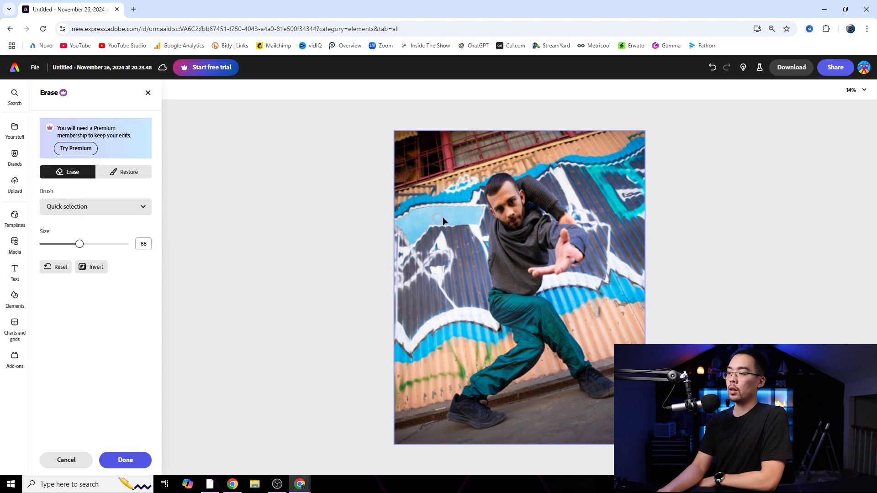
click(462, 242)
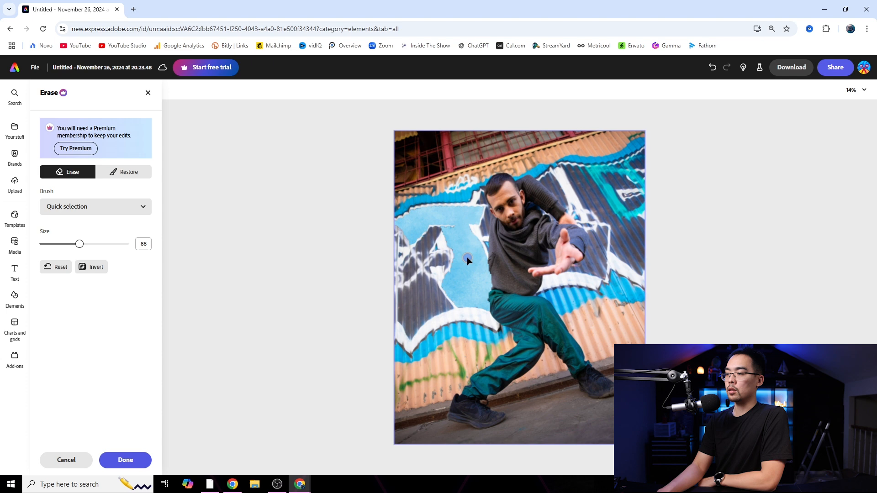
- Erase spots over the man's eyes and thigh with the Circle brush, using size 119 and hardness 100 for the thigh
click(88, 211)
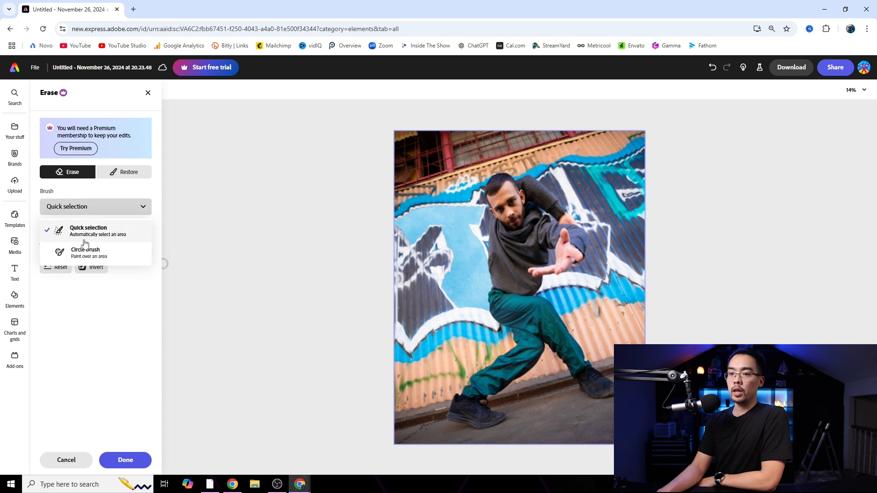
click(86, 249)
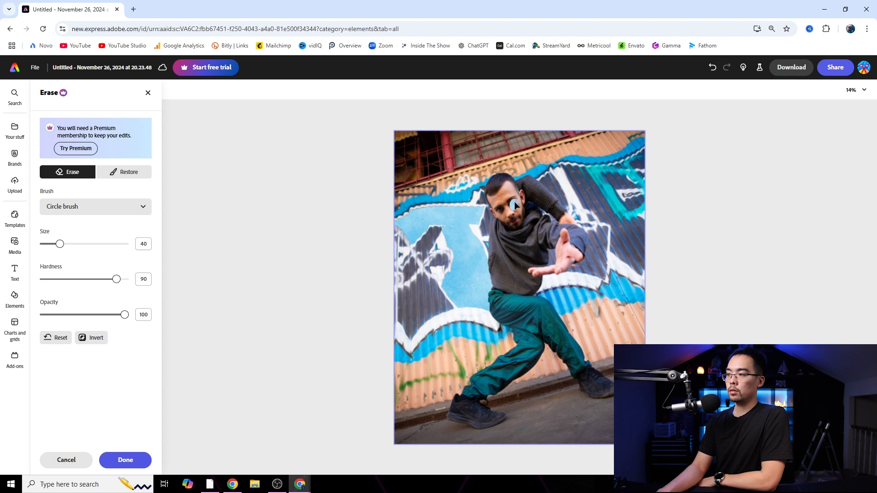
click(501, 208)
click(113, 279)
drag(121, 279, 133, 280)
drag(59, 244, 92, 244)
mouse_move(525, 316)
mouse_down()
mouse_move(548, 324)
mouse_move(526, 313)
mouse_up()
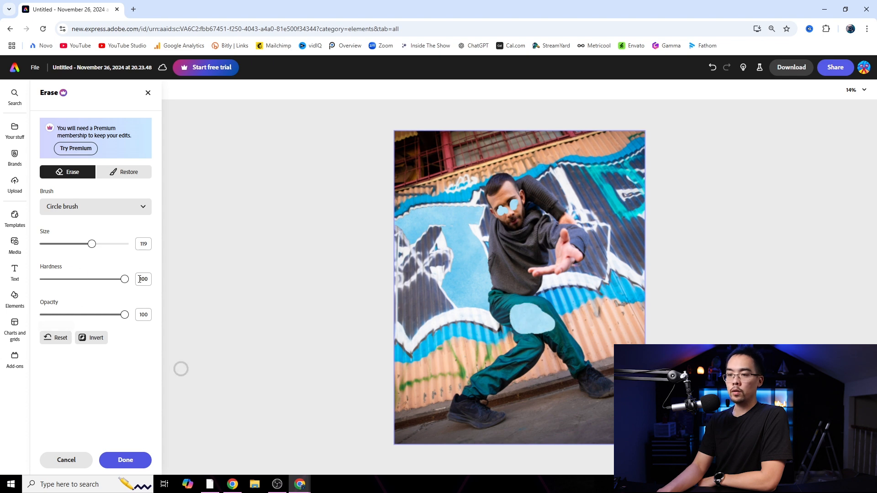
- Try soft erasing on the man's torso with hardness 1 and opacity lowered to 39, and discard all the erasures
drag(125, 280, 18, 282)
mouse_move(532, 290)
mouse_down()
mouse_move(505, 280)
mouse_move(523, 288)
mouse_move(532, 267)
mouse_move(514, 273)
mouse_up()
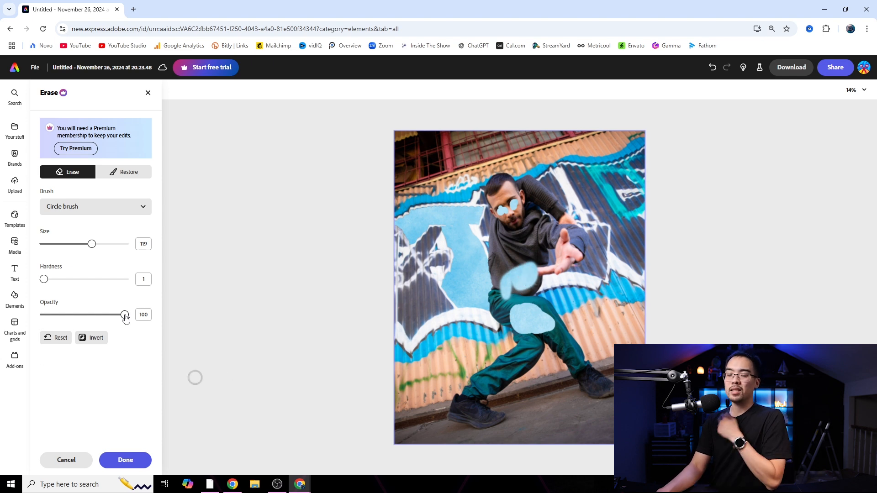
drag(125, 315, 75, 315)
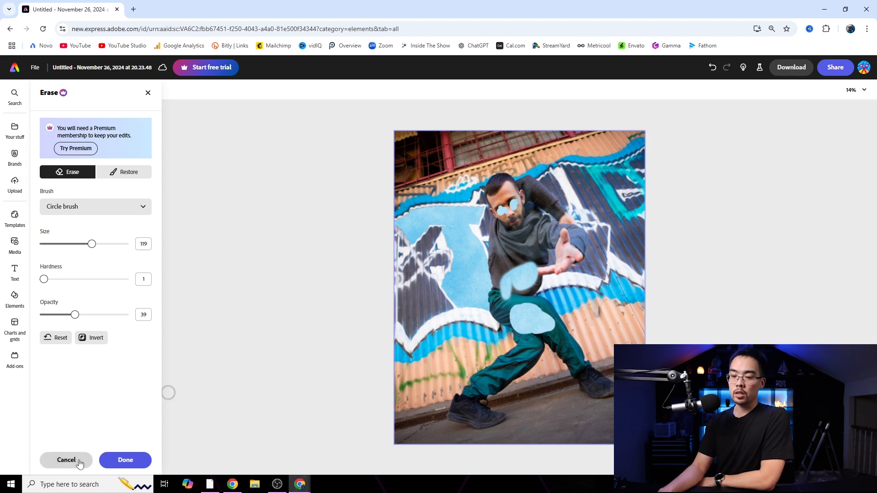
click(53, 458)
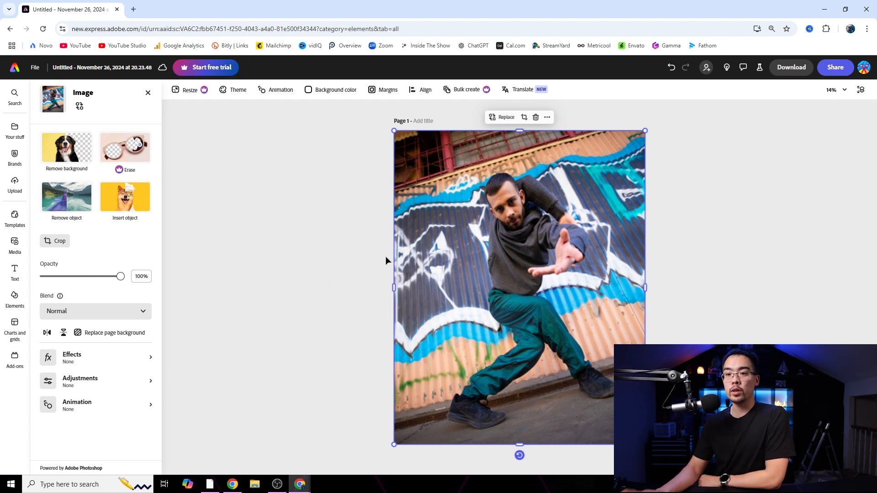
- Remove the photo's background, and slightly enlarge the cut-out man and centre him on the page
click(51, 148)
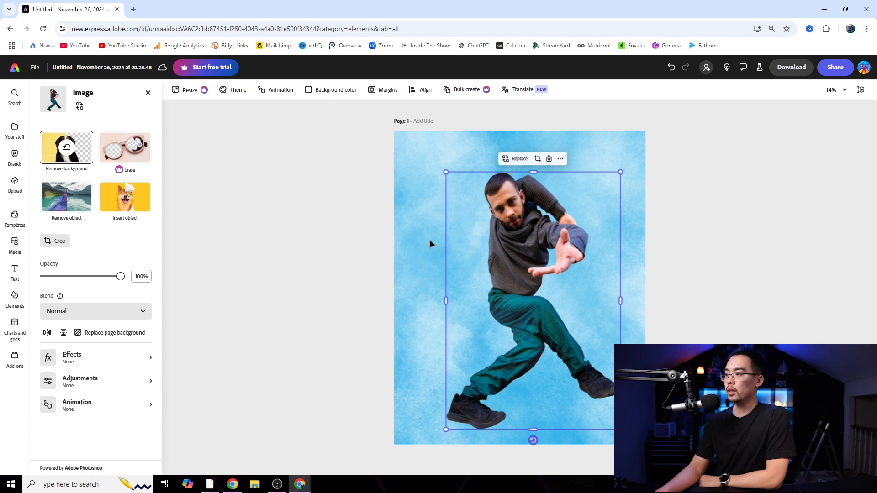
drag(525, 248, 495, 262)
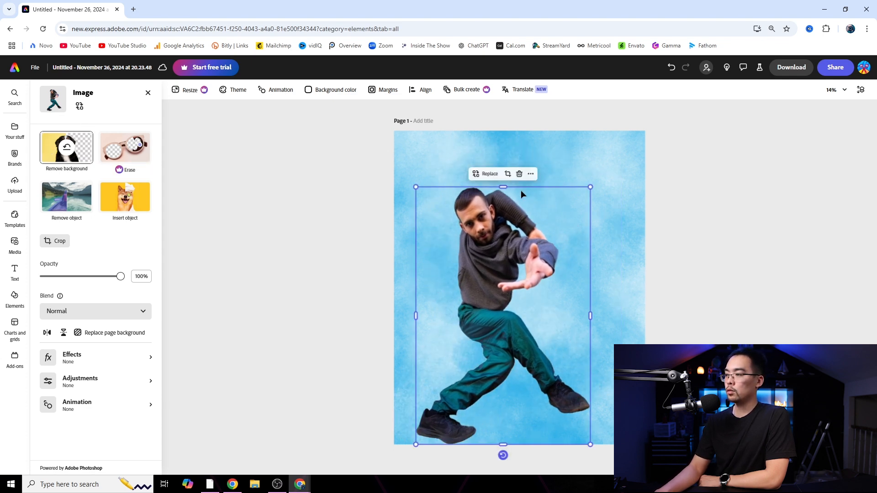
drag(591, 186, 603, 165)
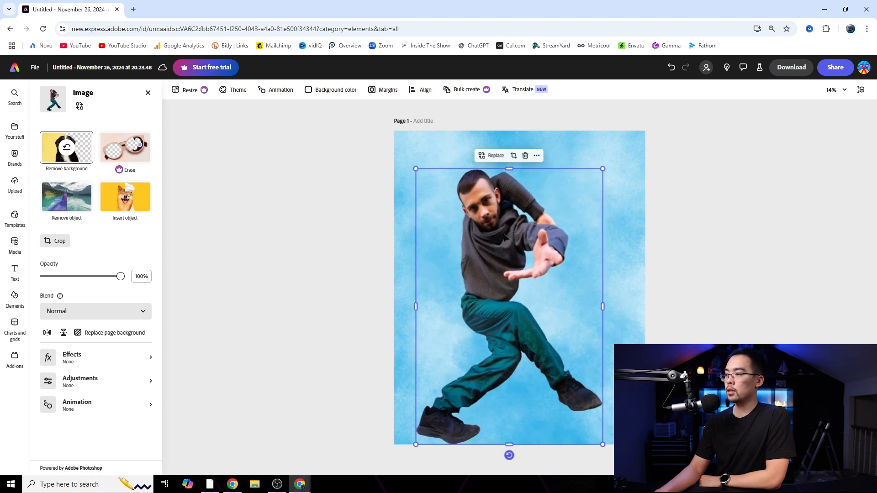
drag(504, 234, 524, 226)
mouse_move(531, 163)
mouse_down()
mouse_move(528, 257)
mouse_move(526, 147)
mouse_up()
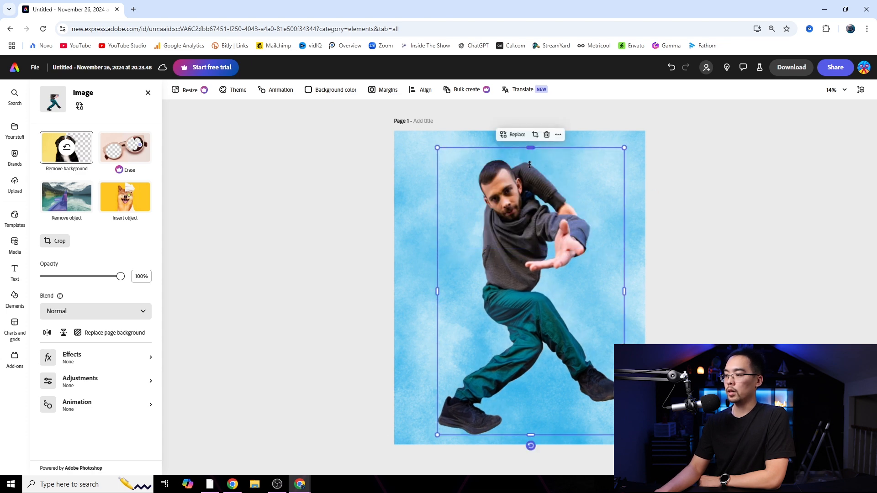
click(676, 265)
click(507, 244)
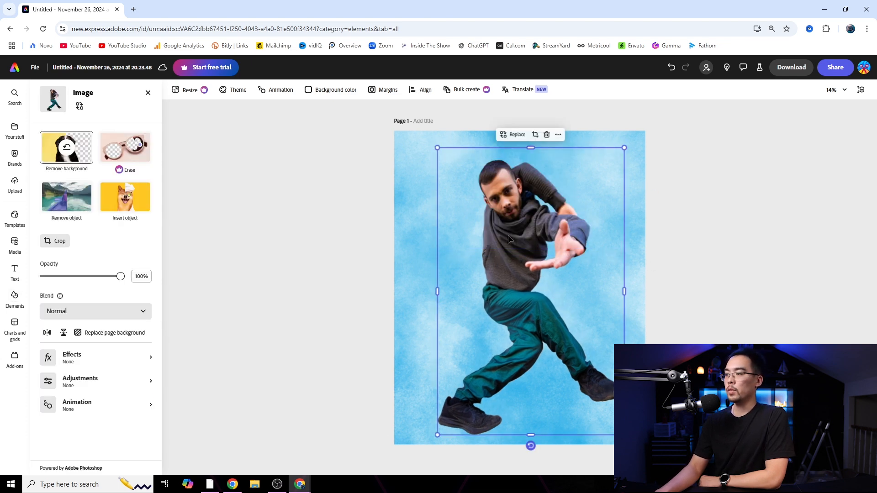
drag(509, 240, 509, 232)
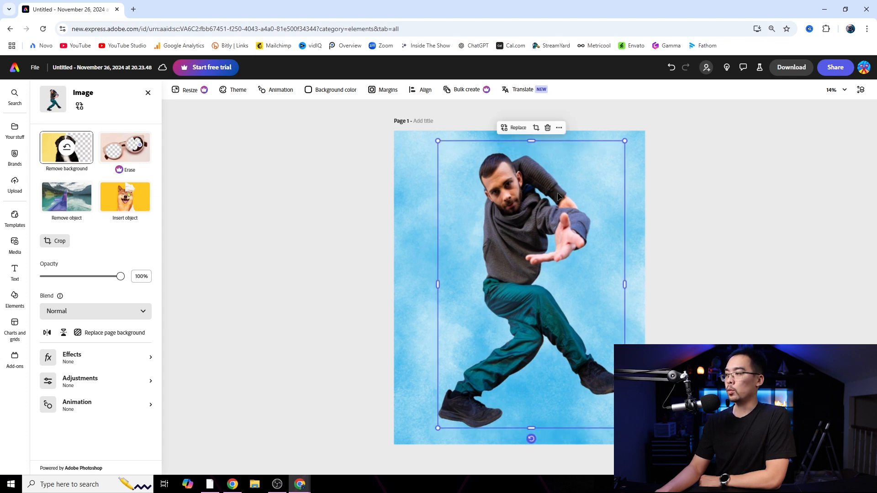
- Duplicate the cut-out man and align the copy exactly over the original
right_click(524, 202)
click(571, 256)
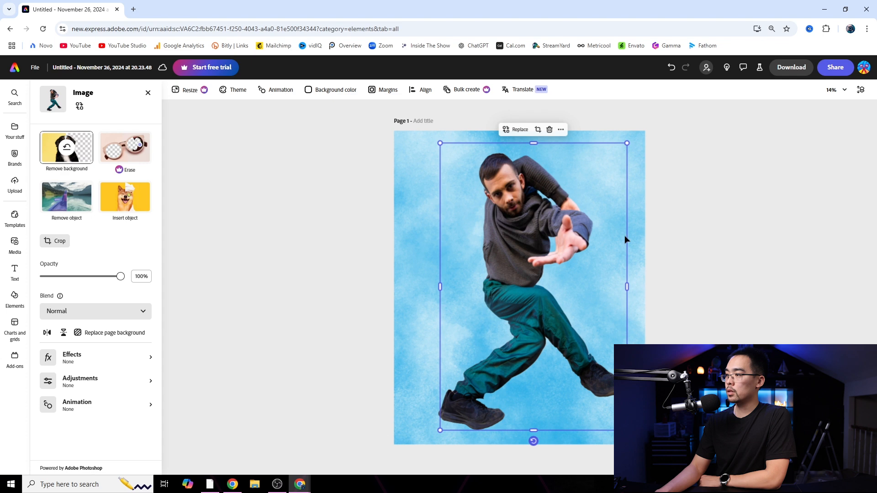
drag(505, 264, 512, 245)
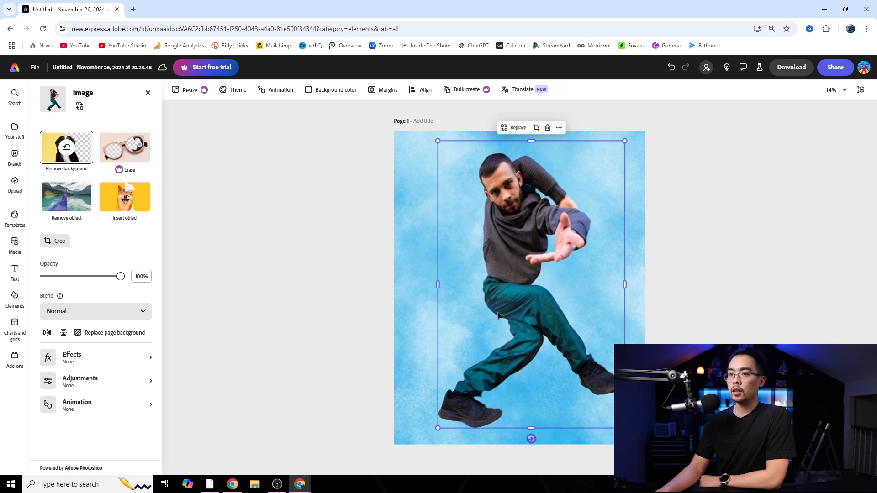
click(797, 175)
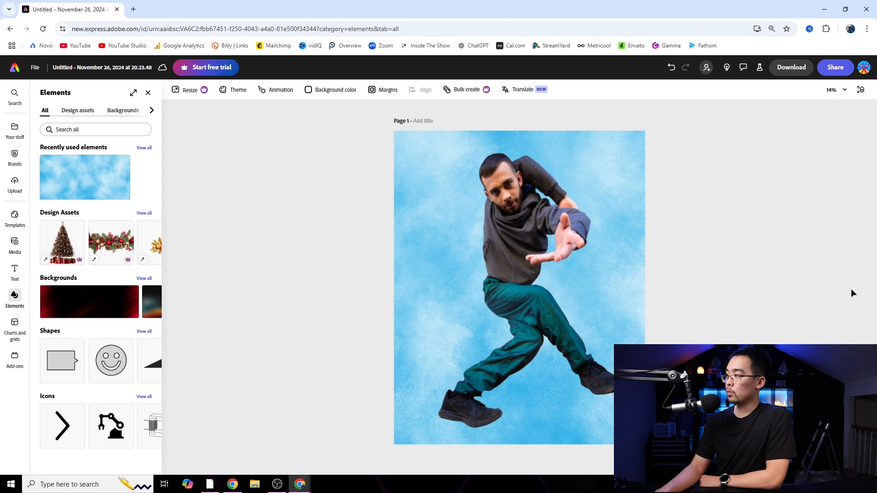
- Show the layers and hide the topmost cut-out man by setting its opacity to 0%
click(861, 90)
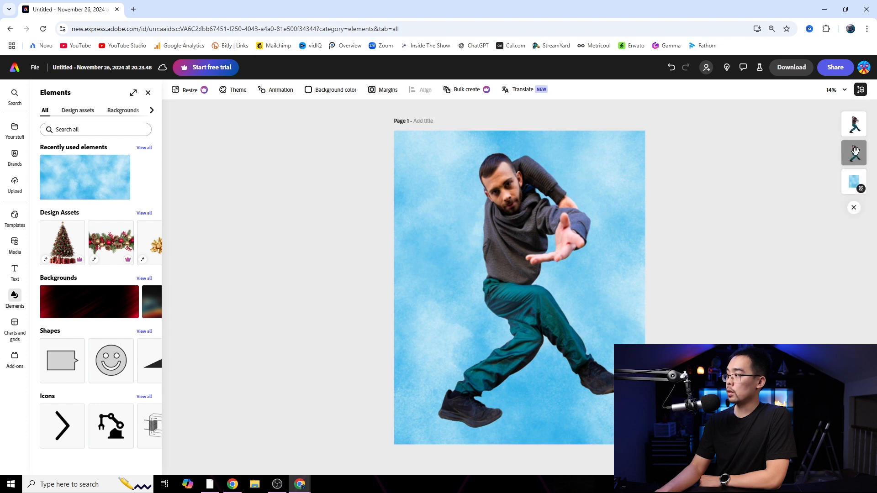
click(854, 124)
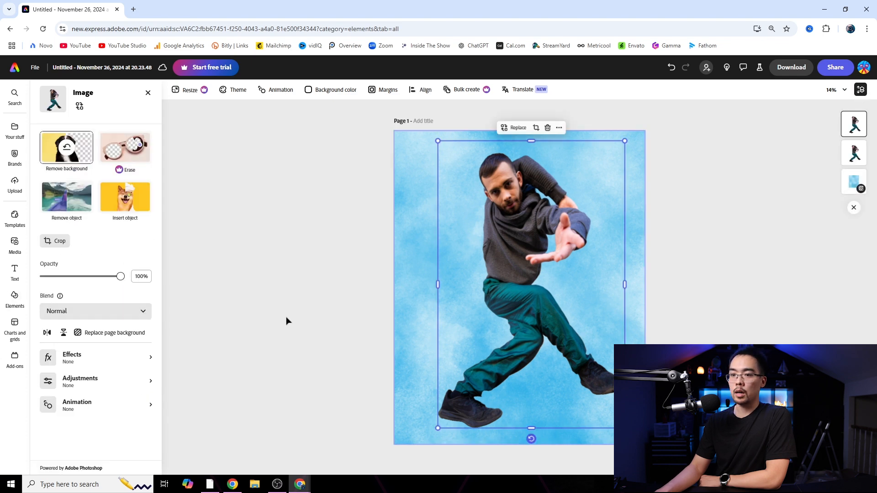
drag(121, 276, 25, 288)
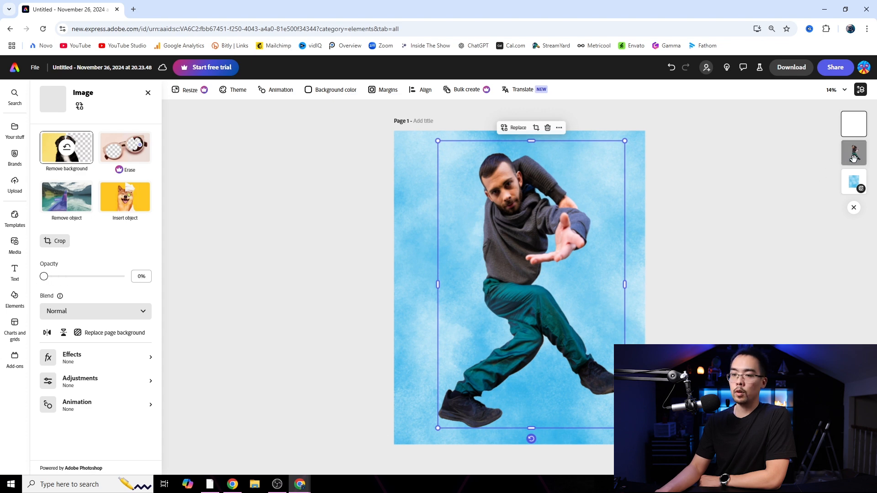
- Turn the lower cut-out man and the cloud background black and white by setting the saturation of each to -100
key(ctrl+z)
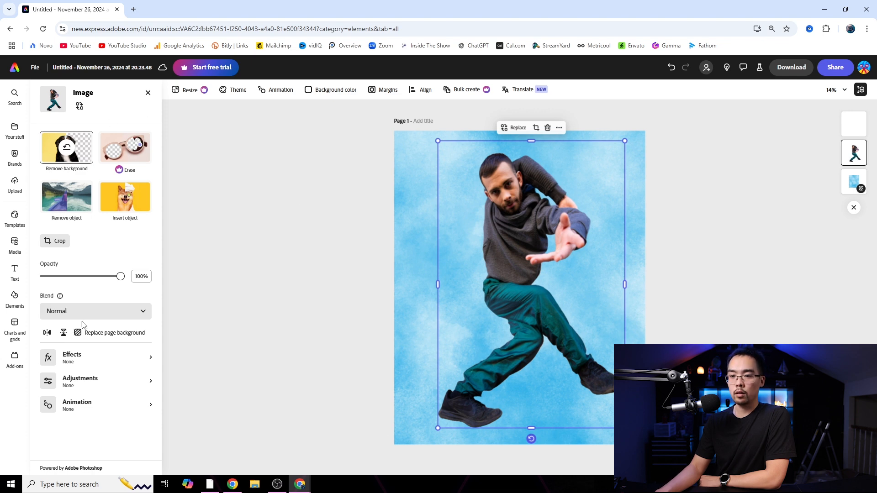
click(87, 380)
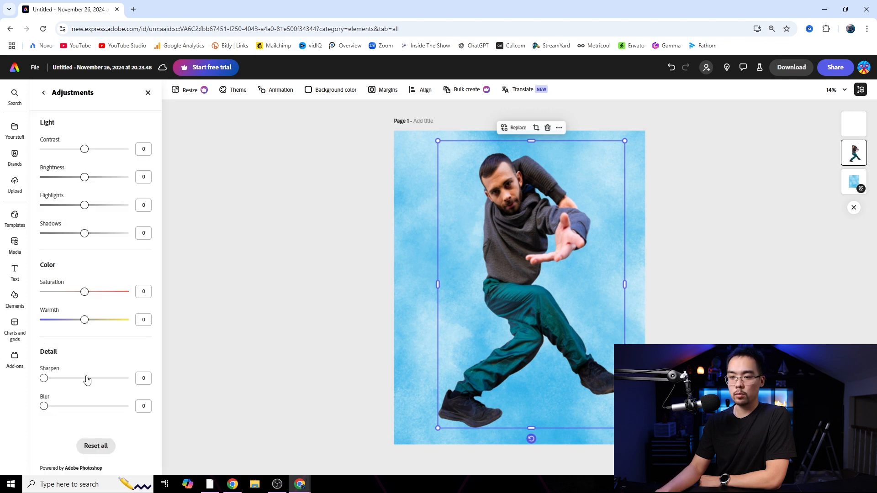
drag(84, 292, 44, 293)
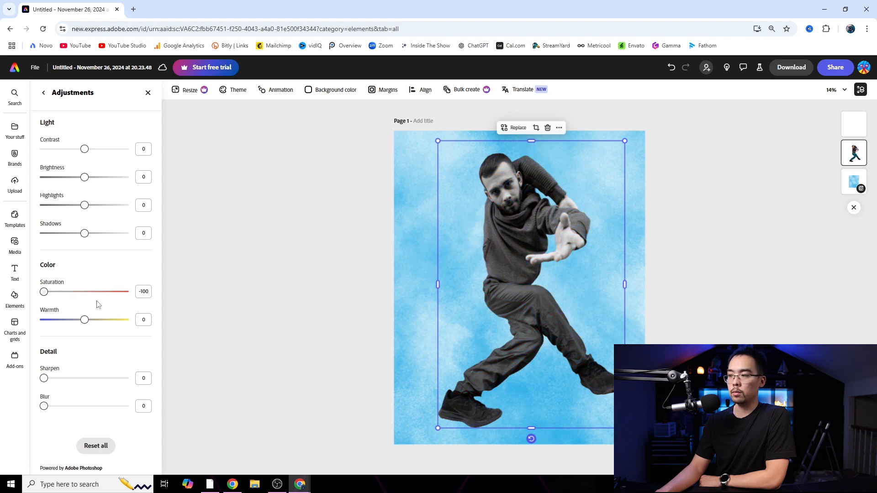
click(426, 243)
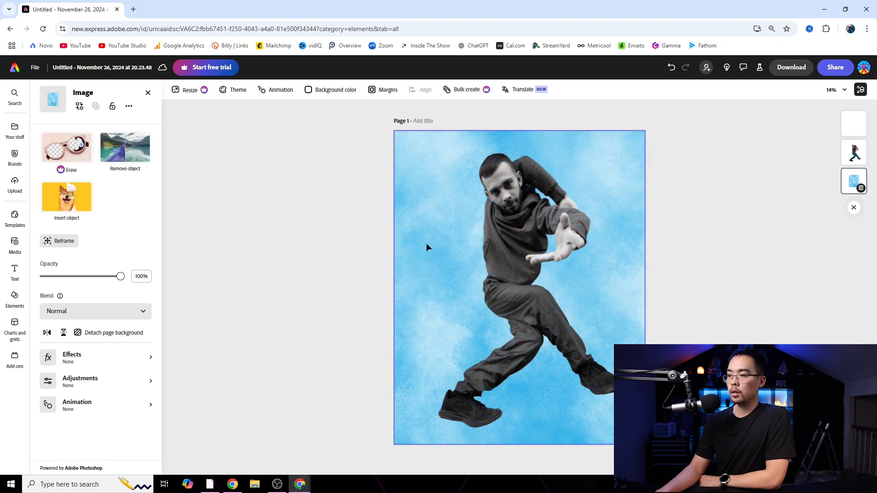
click(114, 385)
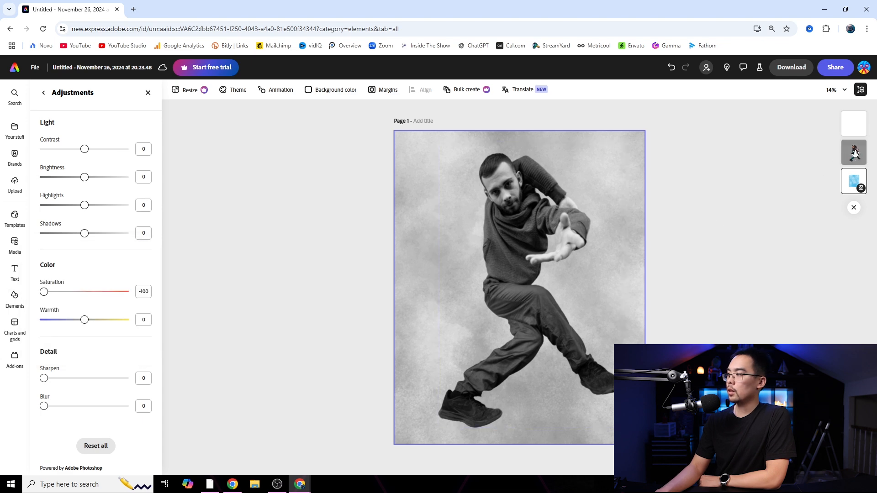
- Search the elements library for "rectangle" and add the plain rectangle shape to the page
click(14, 301)
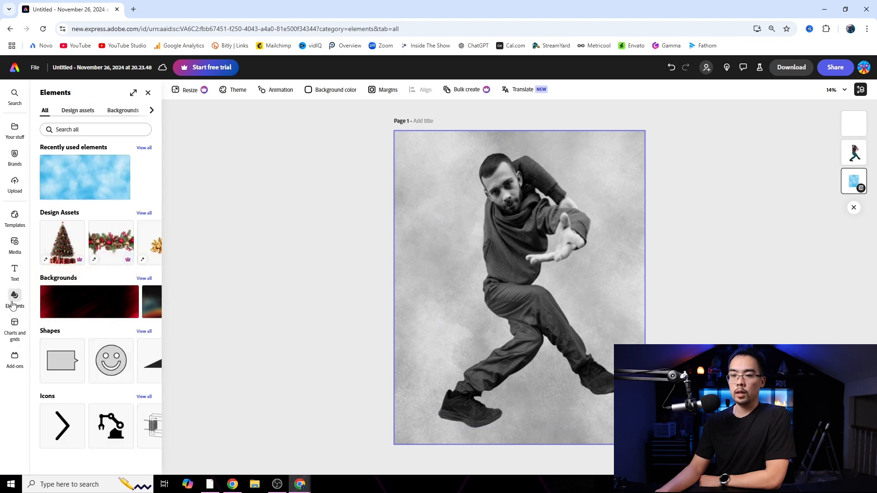
click(96, 129)
text(rectangle with border)
key(Return)
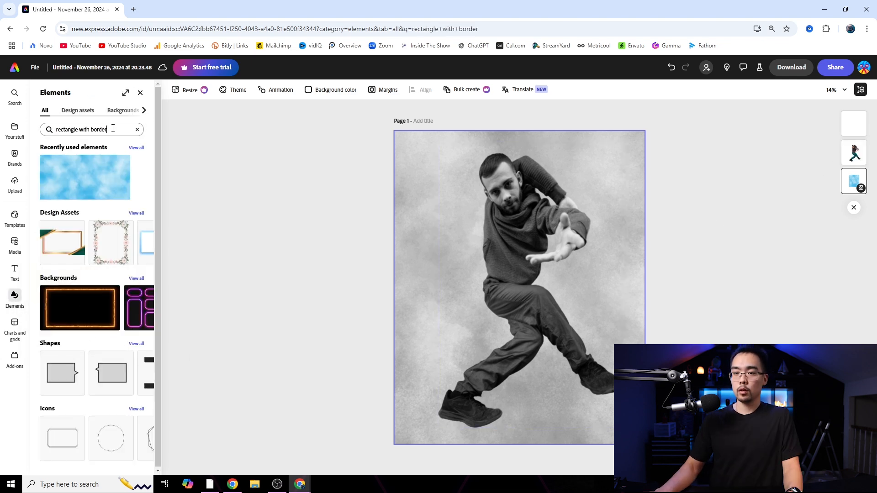
key(BackSpace)
key(BackSpace)
key(BackSpace)
key(BackSpace)
key(BackSpace)
key(Return)
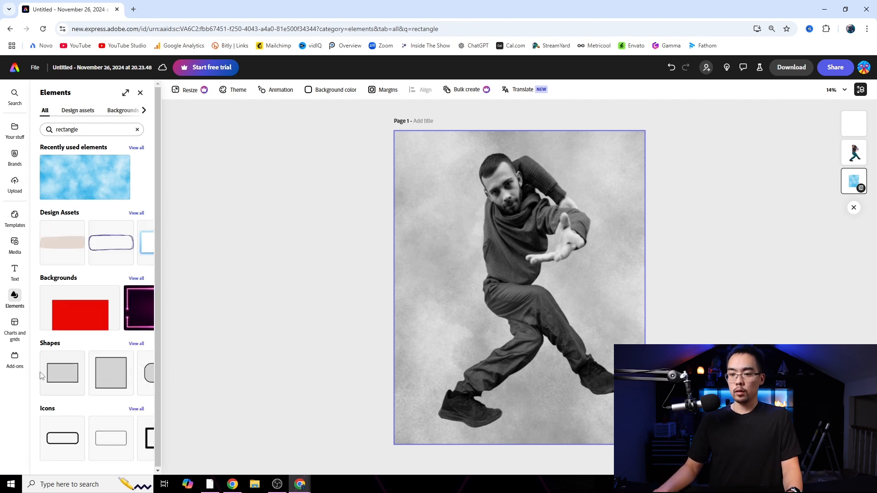
click(42, 376)
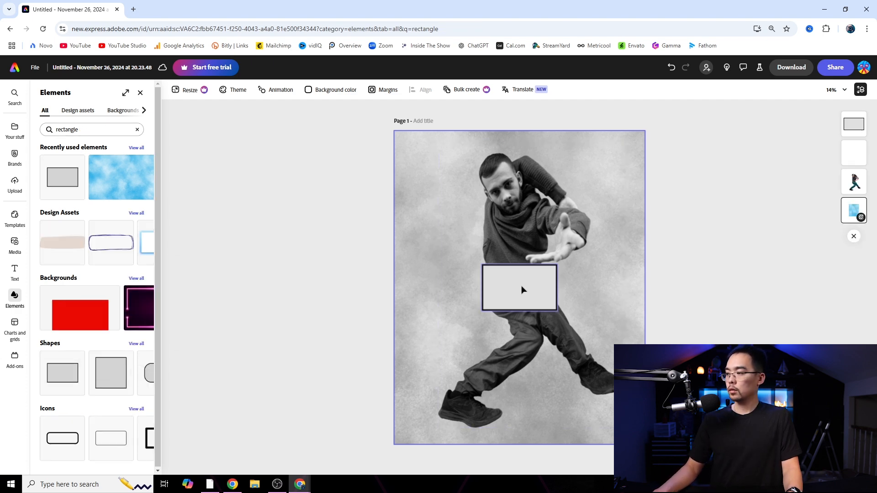
- Style the rectangle as a frame with no fill, a border thickness of 82 and a white border
click(522, 287)
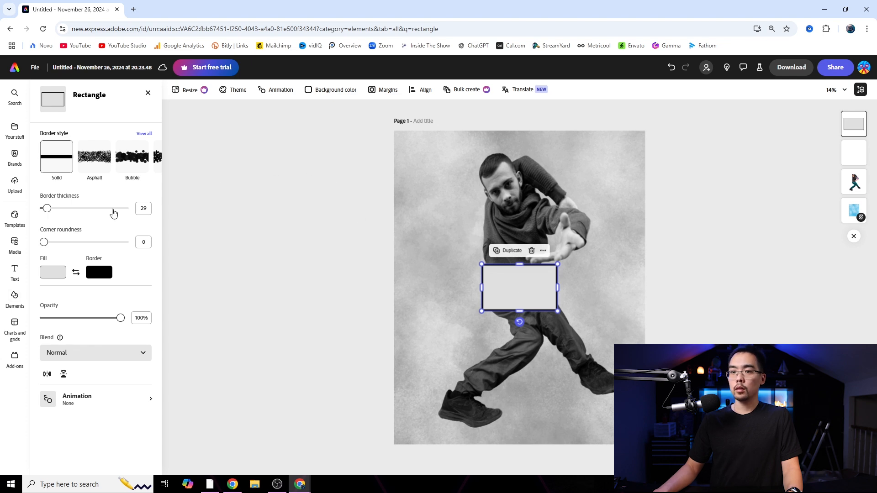
mouse_move(48, 215)
mouse_down()
mouse_move(58, 209)
mouse_move(50, 211)
mouse_up()
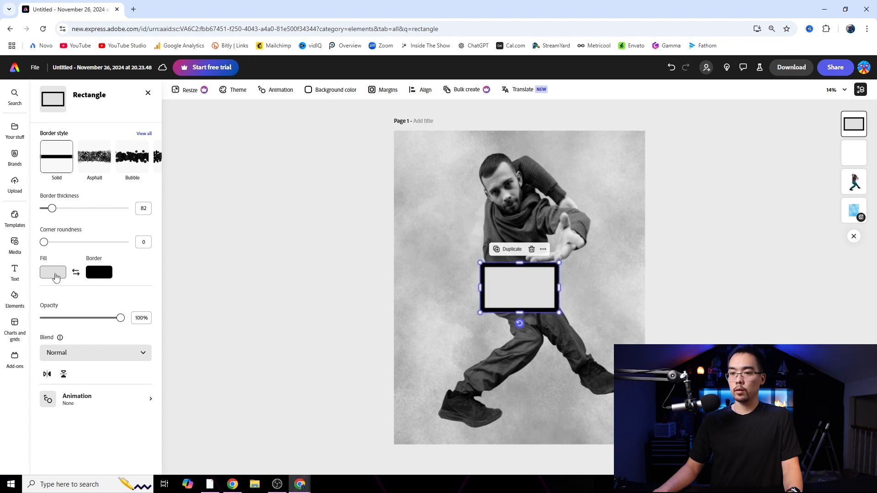
click(54, 274)
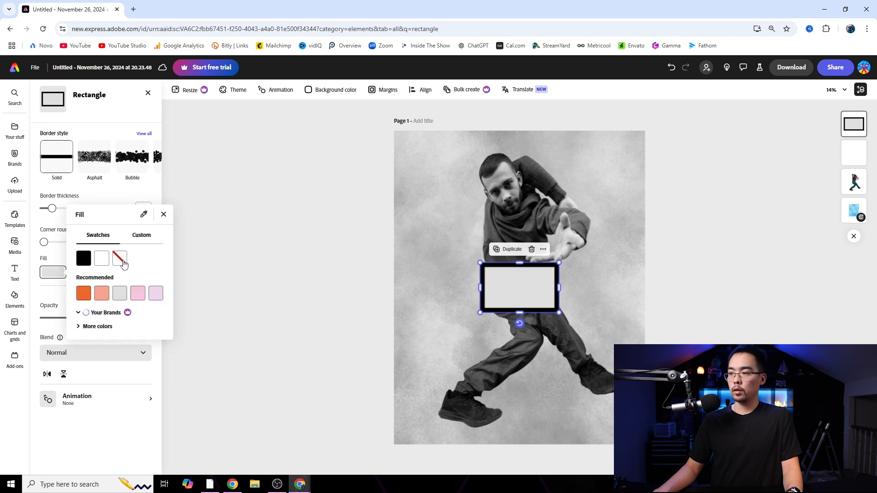
click(119, 259)
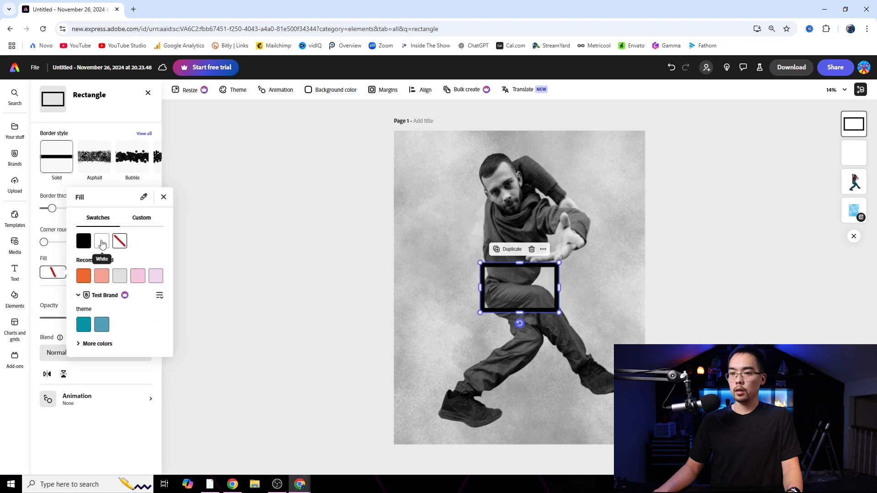
click(42, 219)
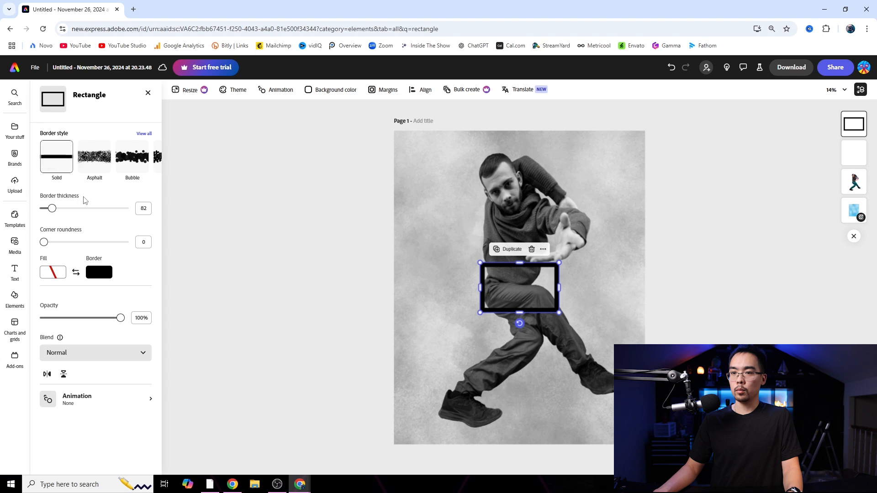
click(103, 279)
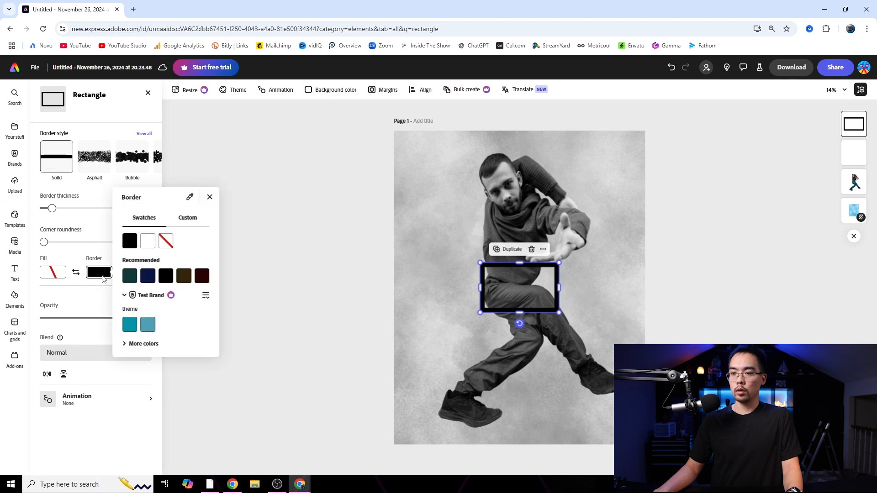
click(146, 247)
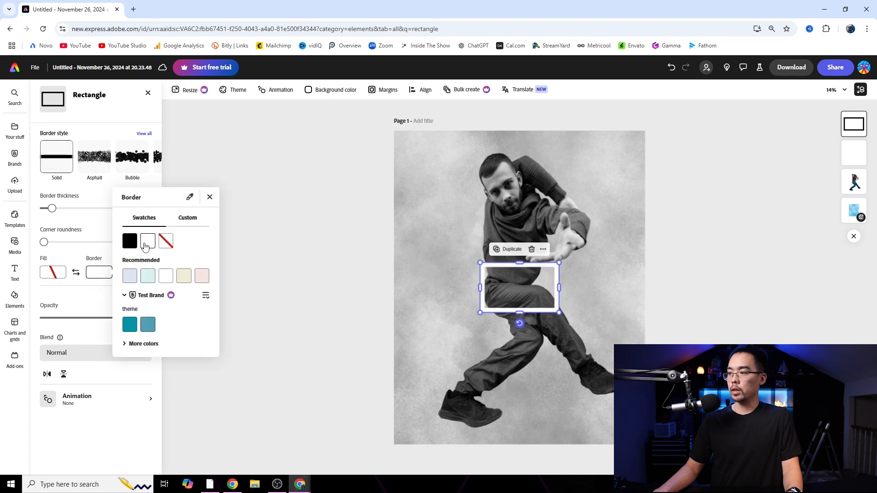
- Enlarge the white frame and place it around the man's upper body
click(507, 264)
drag(522, 263, 500, 149)
drag(527, 210, 595, 315)
drag(567, 202, 571, 207)
- Restore the topmost cut-out man's opacity to 100% and crop his head and legs to the frame's upper and lower edges
click(854, 209)
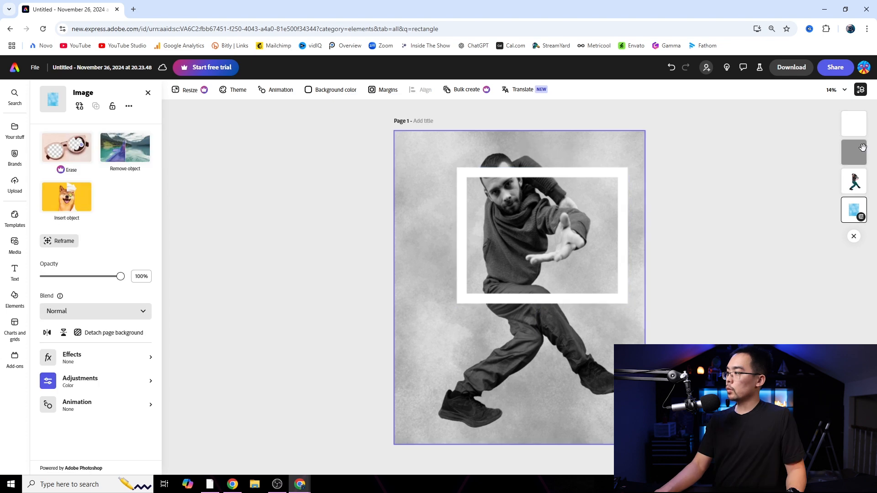
click(856, 154)
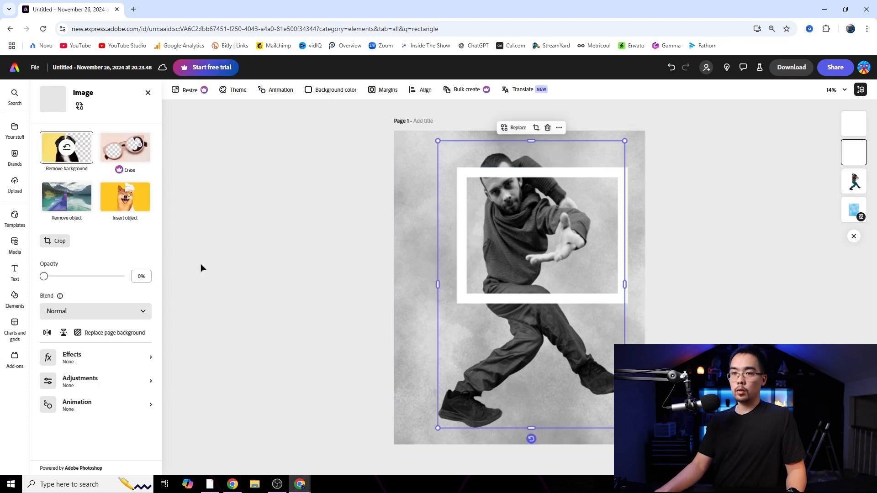
drag(44, 277, 101, 277)
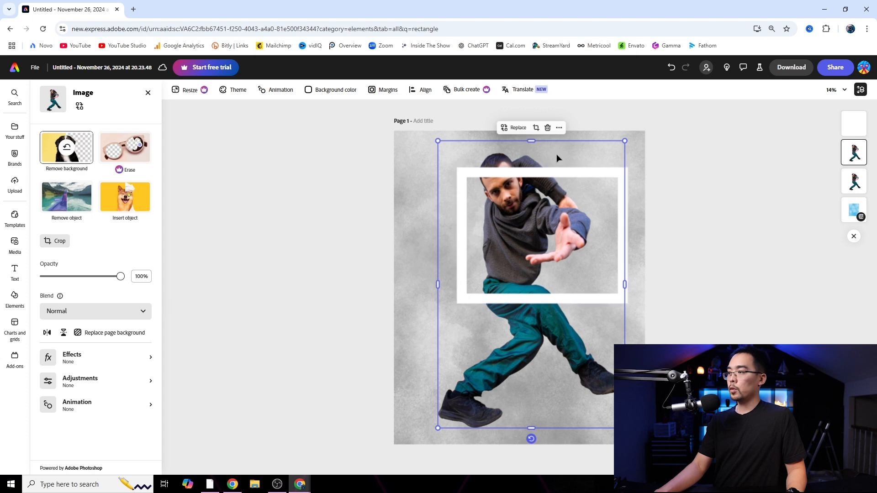
drag(532, 141, 531, 175)
drag(534, 429, 534, 300)
- Move the white frame up around the man's head and torso, and refit the coloured cut-out's crop to it
drag(569, 172, 547, 141)
click(852, 181)
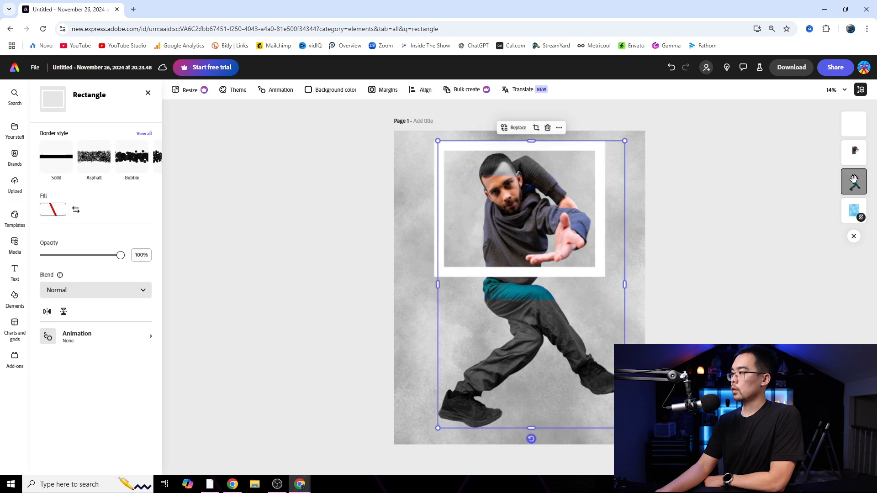
click(853, 152)
drag(546, 177, 543, 146)
drag(542, 300, 542, 276)
- Replace the grey cloud background with a fresh blue cloud image, rotated 90 degrees and enlarged to cover the page
click(607, 325)
click(112, 338)
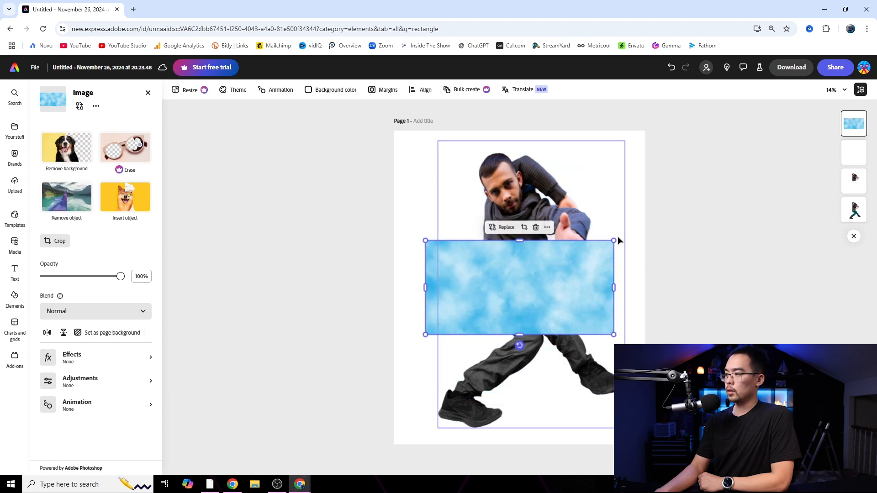
drag(519, 345, 424, 292)
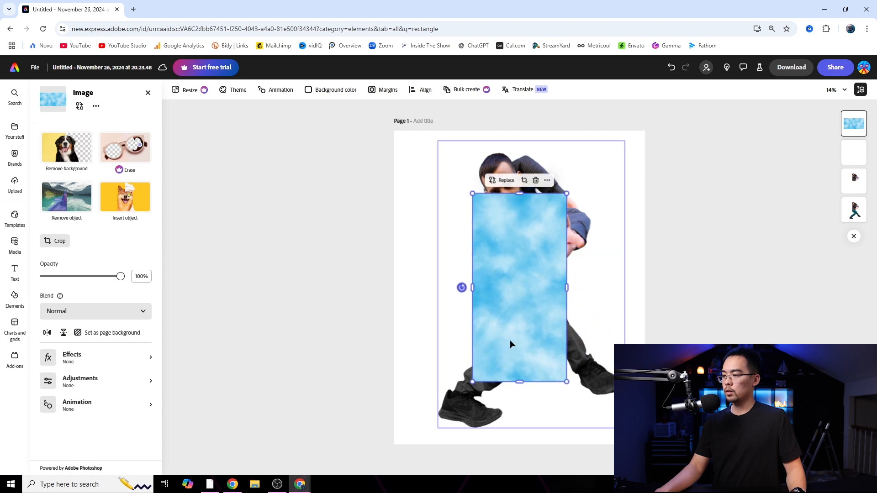
drag(472, 382, 402, 422)
drag(443, 318, 394, 318)
drag(567, 193, 687, 108)
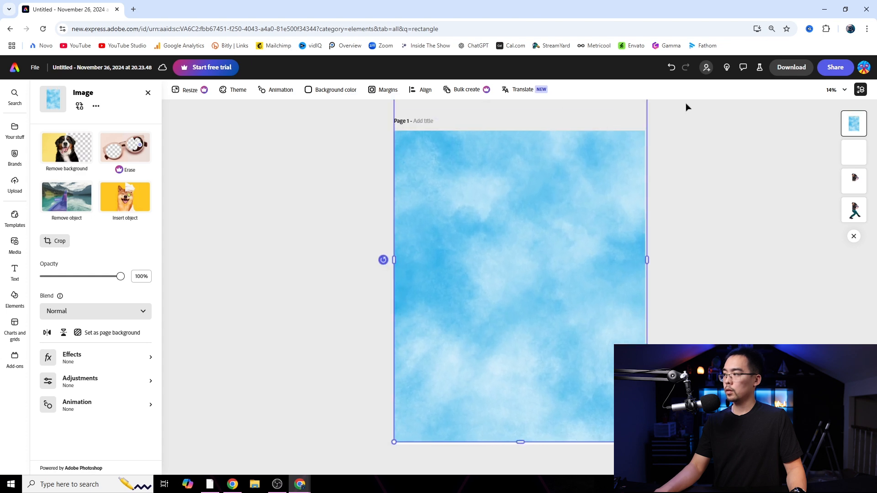
- Duplicate the blue cloud image and move both copies behind the cut-out men in the layer order
right_click(590, 197)
click(580, 253)
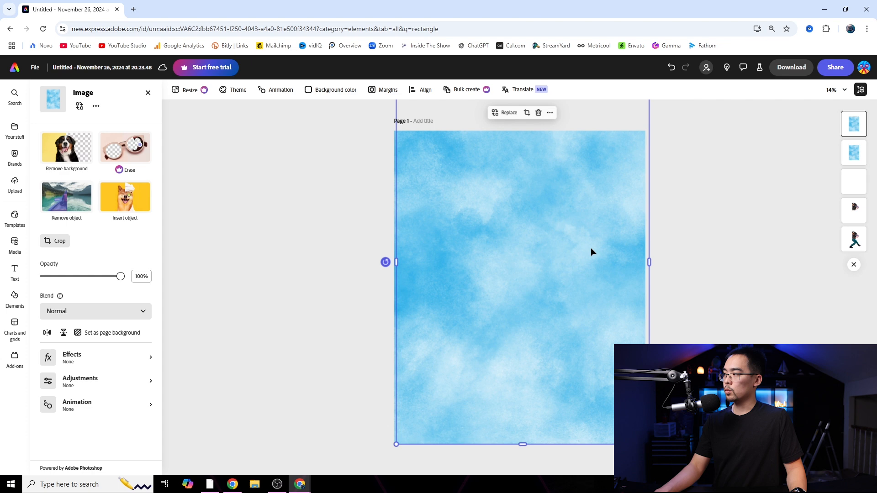
drag(855, 156, 854, 248)
drag(857, 130, 858, 214)
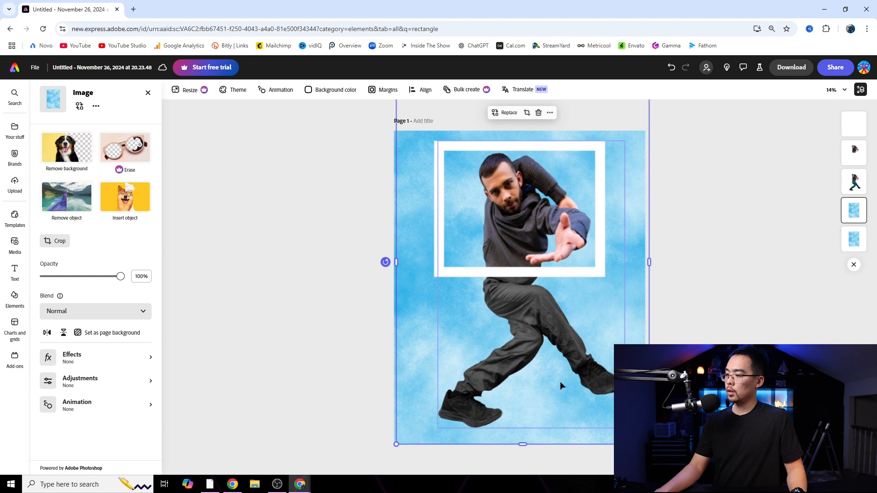
- Crop the upper cloud copy on all four sides to fit the white frame
click(526, 450)
click(524, 431)
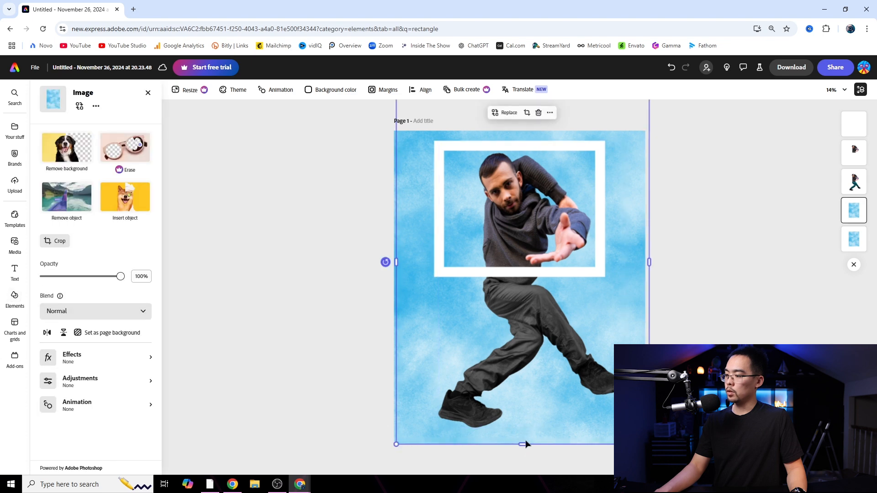
drag(525, 445, 533, 274)
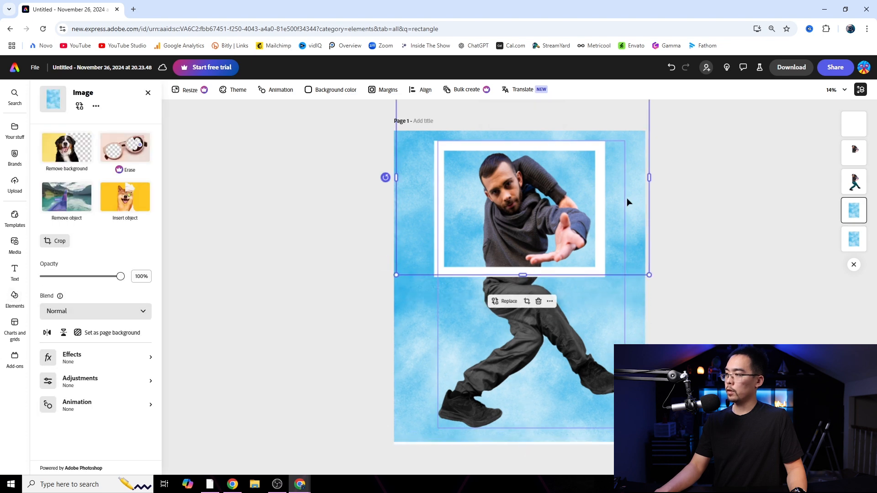
drag(649, 179, 599, 179)
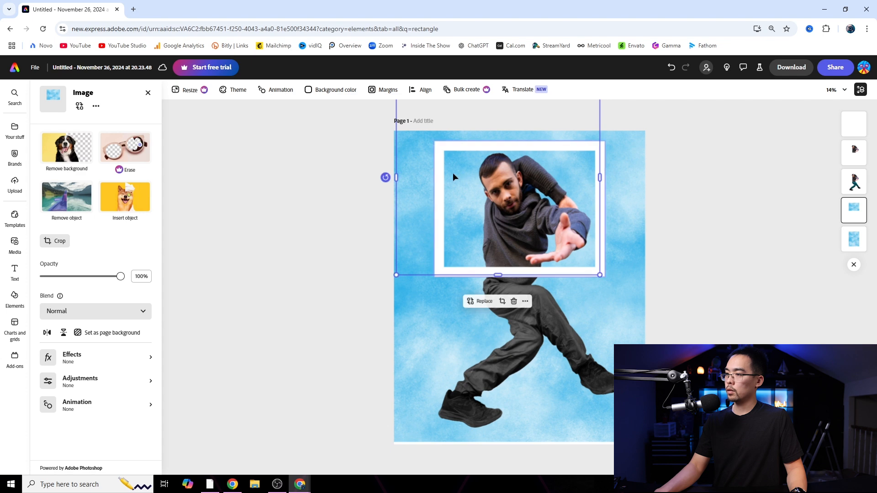
drag(396, 176, 440, 176)
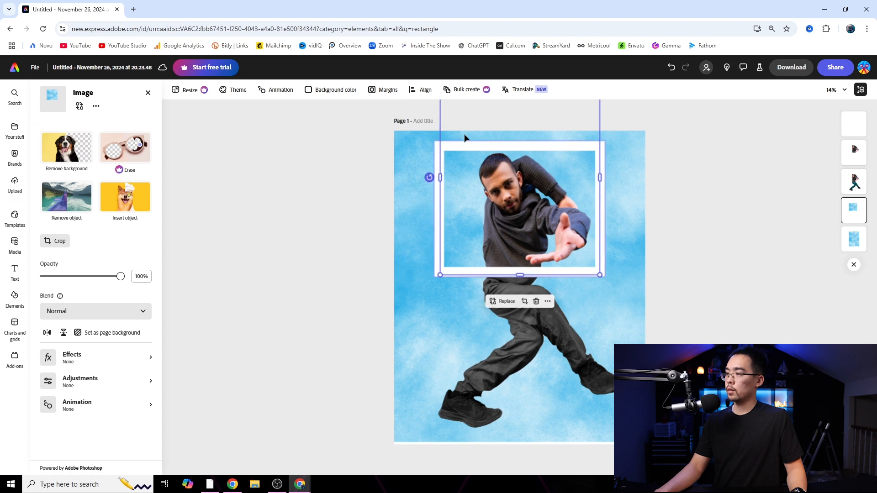
drag(570, 108, 564, 169)
drag(532, 241, 536, 145)
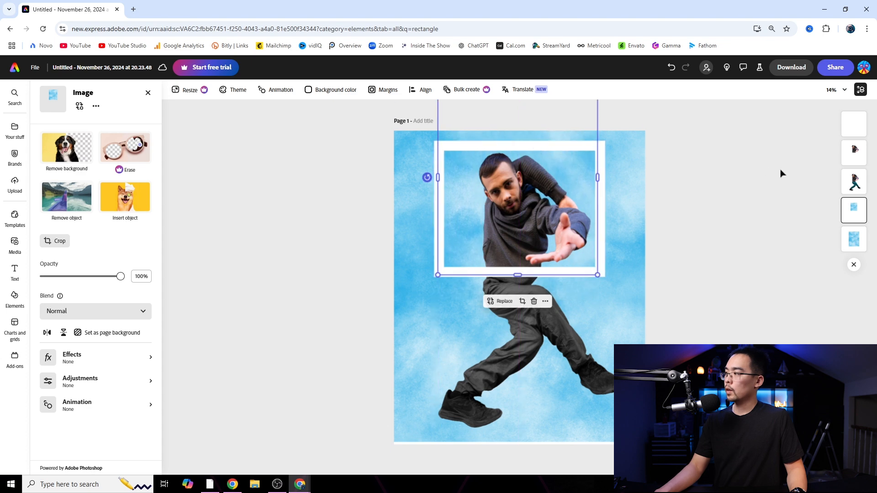
click(835, 90)
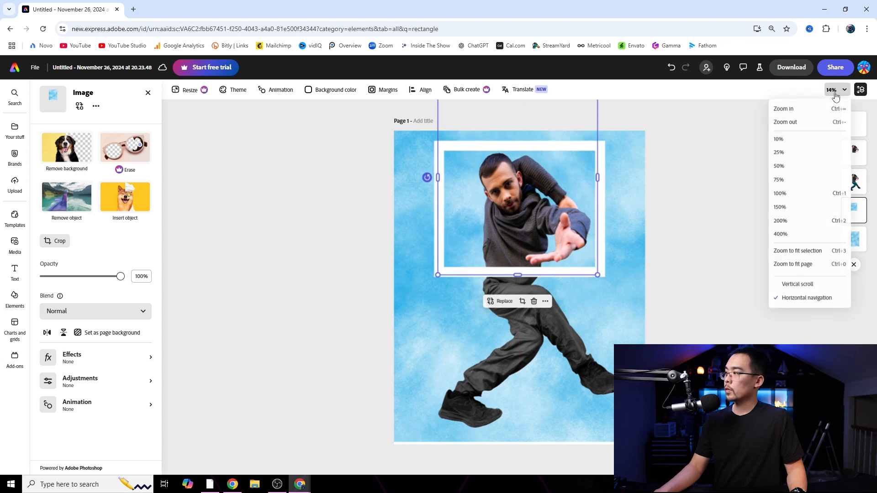
click(802, 126)
drag(513, 134, 518, 184)
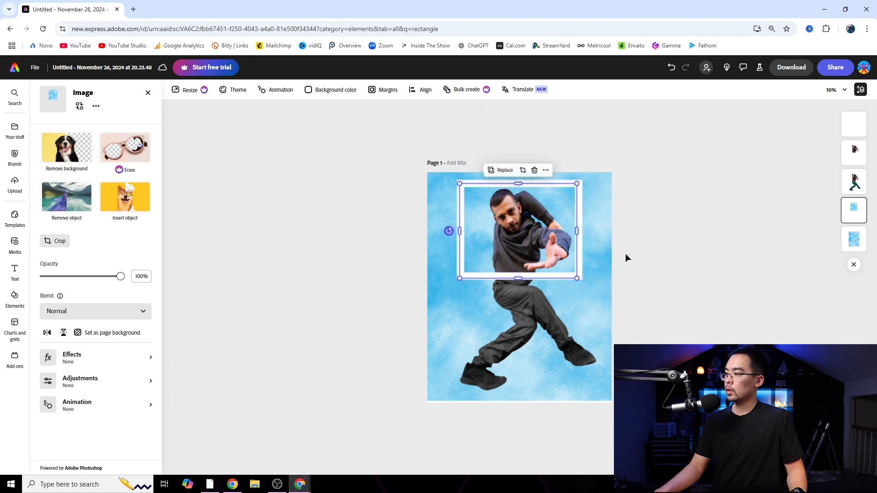
- Turn the full-page cloud image at the bottom of the layer stack black and white by removing its saturation
click(854, 238)
click(120, 387)
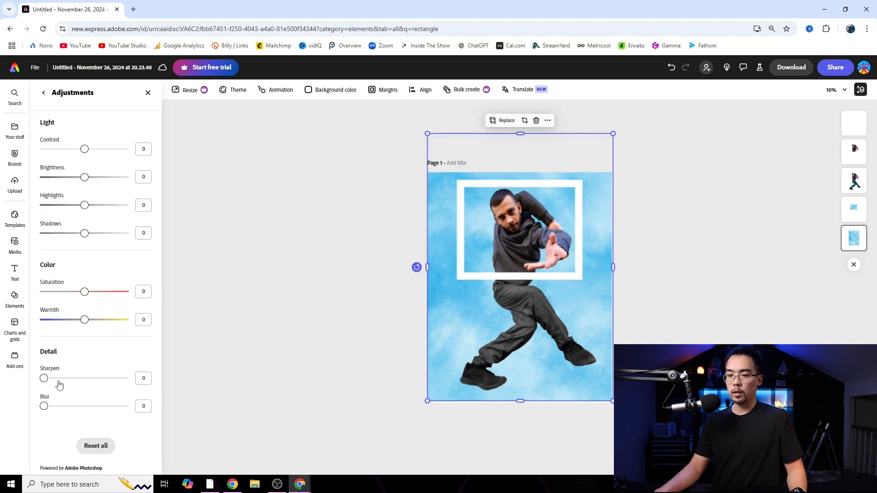
click(279, 241)
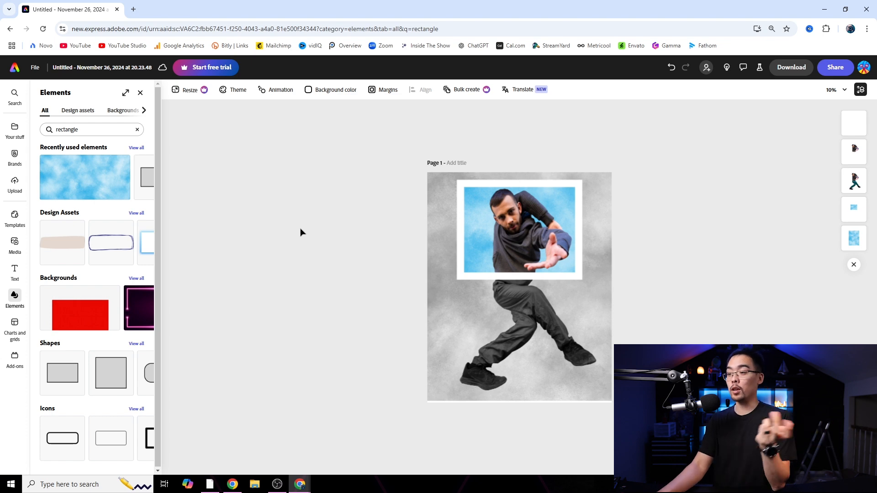
- Add the "MEET THE TEAM" text template and move it in the layer order to directly above the full-page cloud image
click(18, 276)
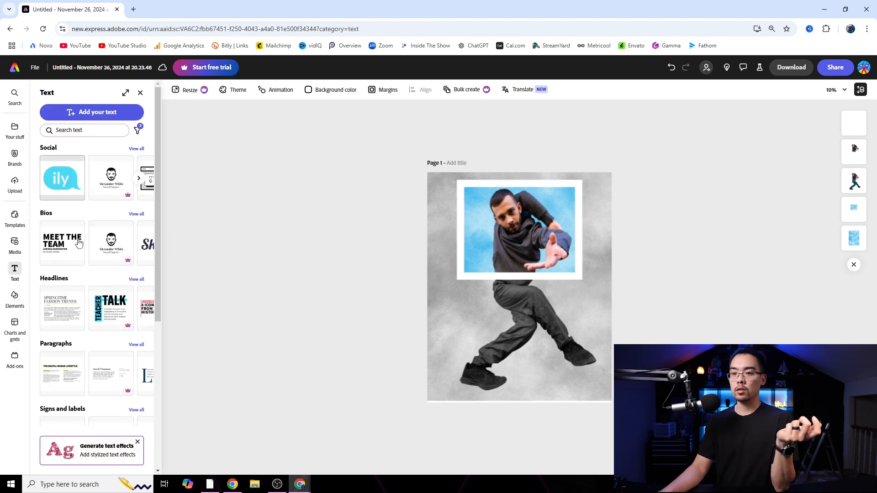
click(78, 243)
click(468, 273)
mouse_move(468, 273)
mouse_down()
mouse_move(465, 295)
mouse_move(463, 259)
mouse_up()
drag(854, 122, 852, 246)
- Move the "MEET THE TEAM" text group down behind the man's legs and scale it down
drag(466, 297, 471, 338)
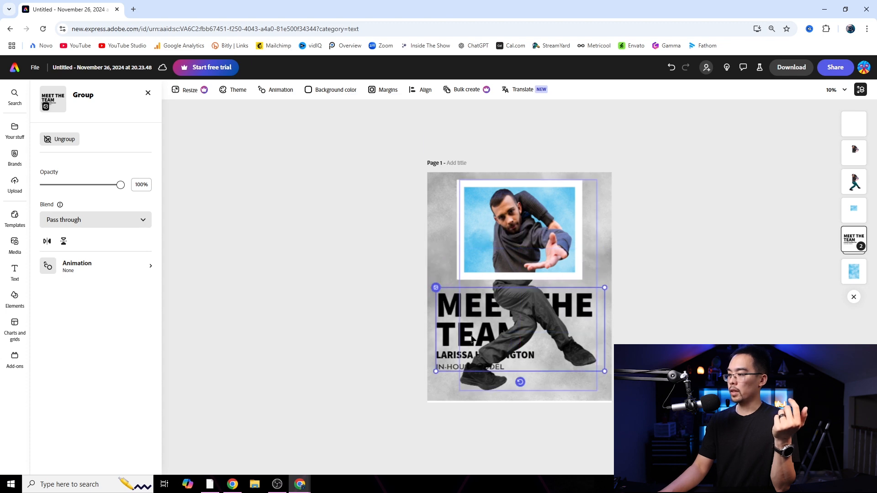
drag(605, 288, 539, 321)
mouse_move(485, 339)
mouse_down()
mouse_move(484, 316)
mouse_move(482, 334)
mouse_up()
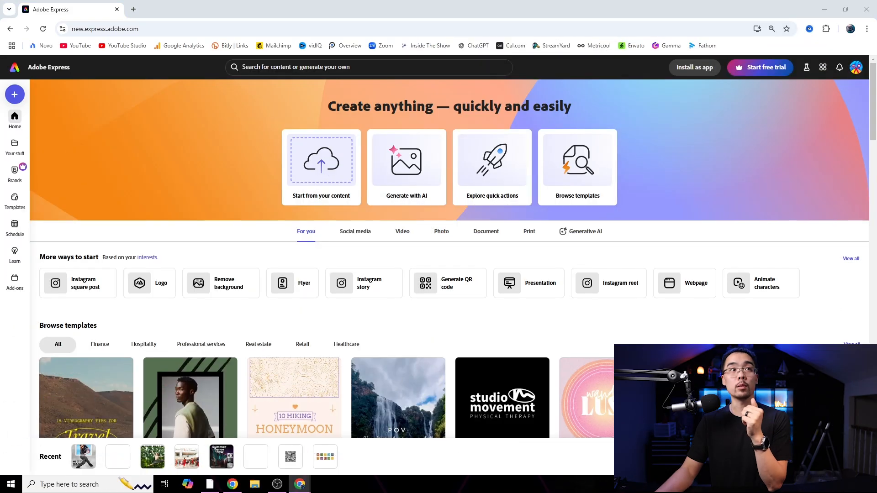
- Start a new square (1:1) design from the dance rehearsal photo, and enlarge and crop the photo to fill the page
drag(16, 176, 353, 178)
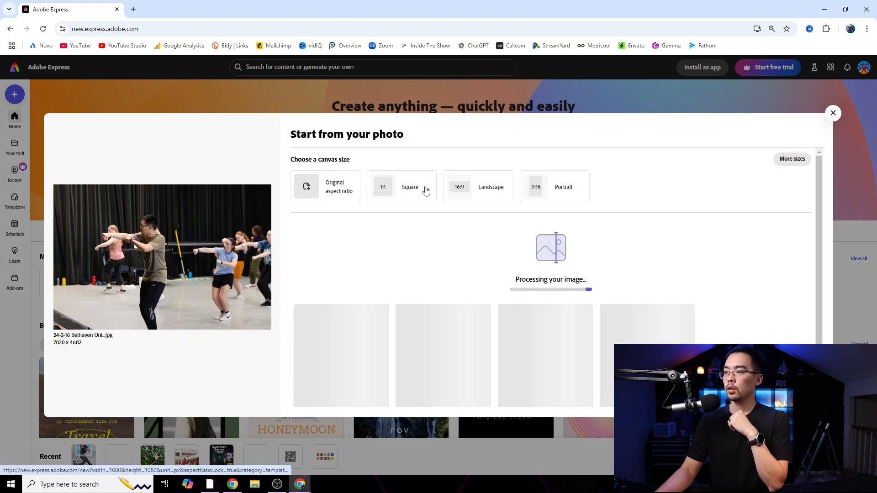
click(408, 191)
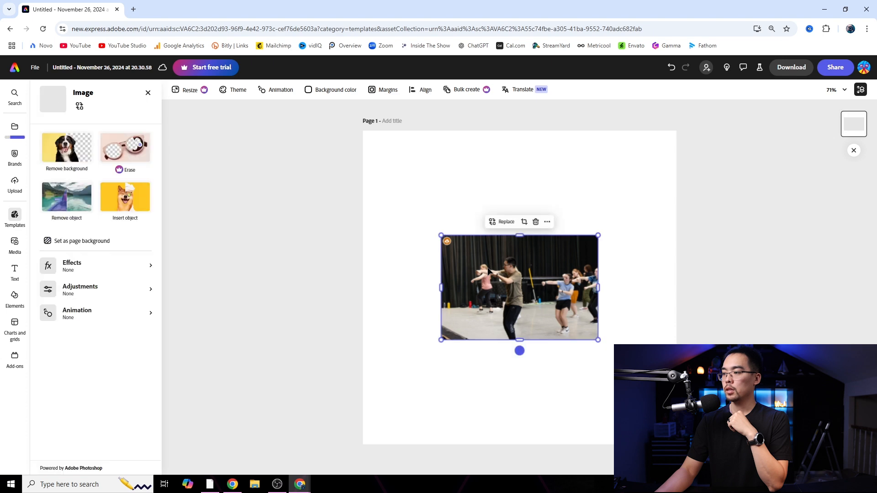
drag(440, 235, 371, 165)
drag(599, 183, 680, 129)
drag(522, 340, 519, 444)
mouse_move(515, 368)
mouse_down()
mouse_move(561, 370)
mouse_move(511, 372)
mouse_up()
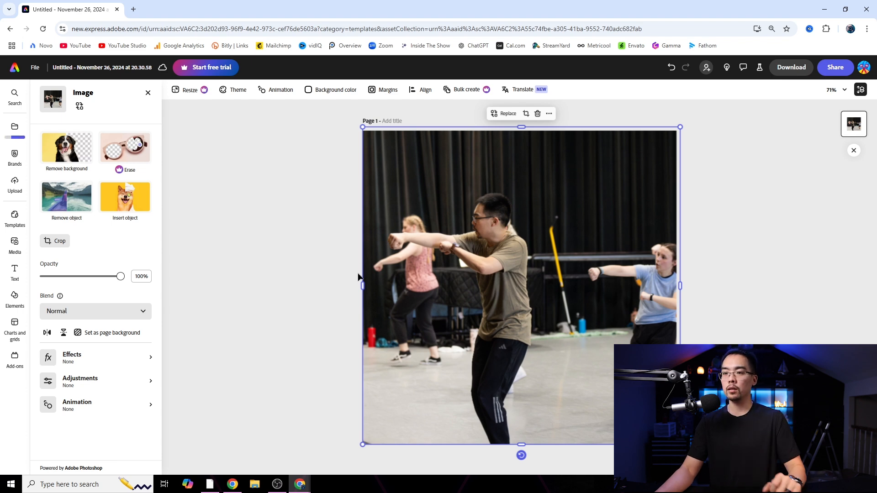
click(735, 268)
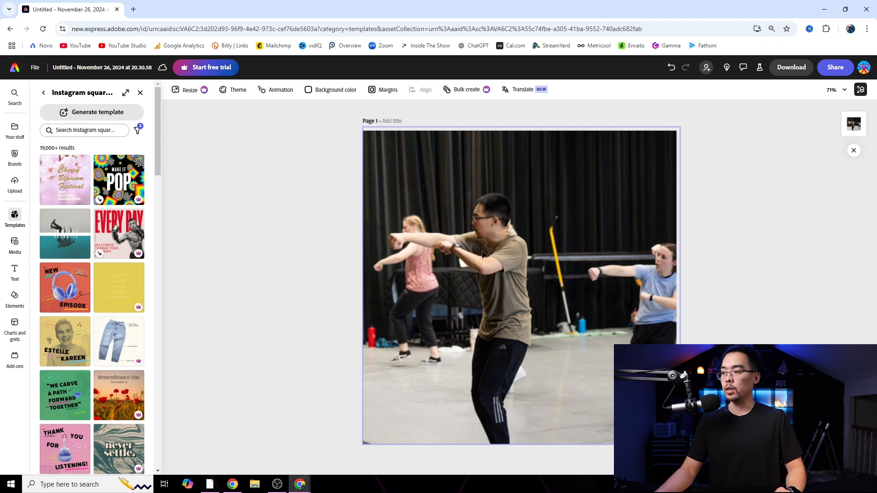
click(414, 284)
click(70, 205)
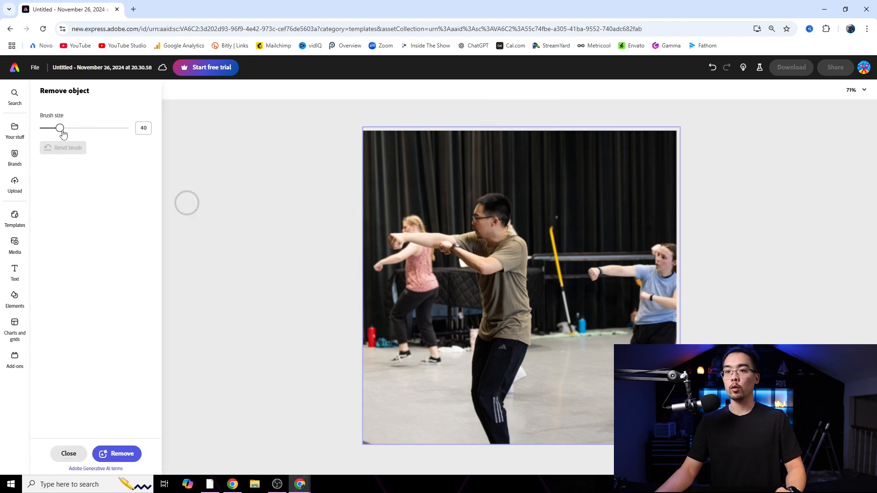
drag(62, 129, 58, 132)
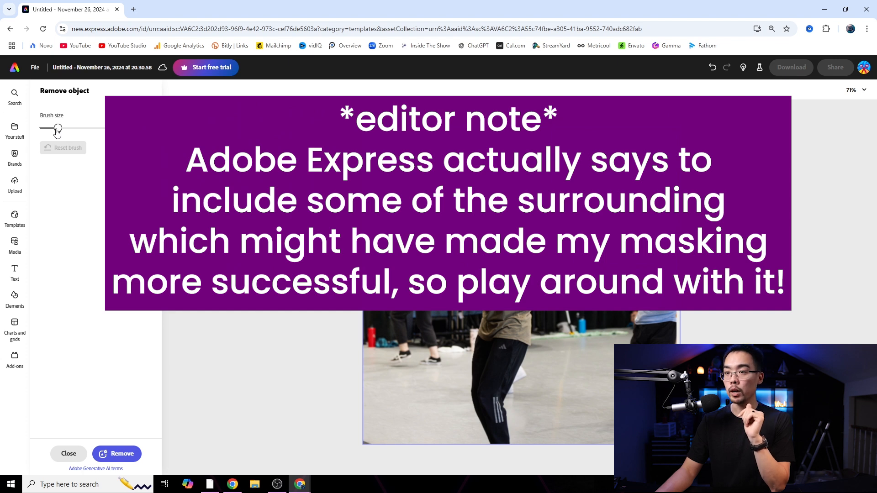
- Try Remove object on the red bottle and teal items behind the woman's legs, masking them with a size 14 brush
click(852, 91)
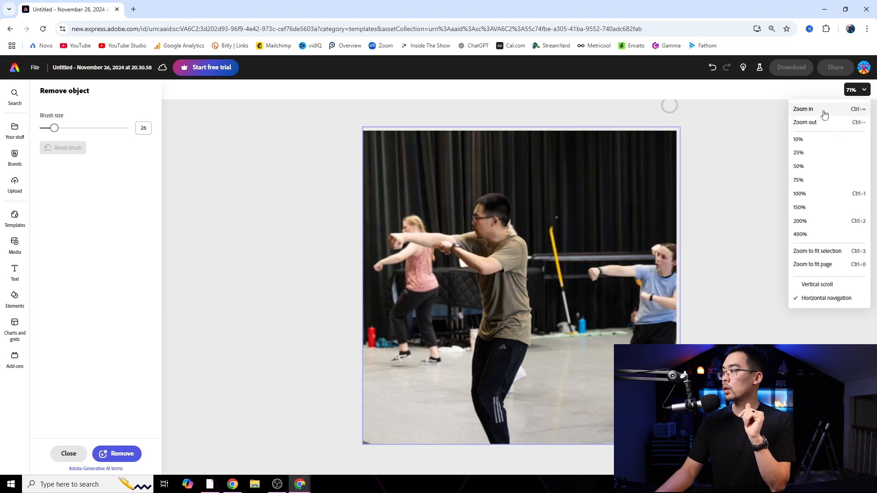
click(824, 114)
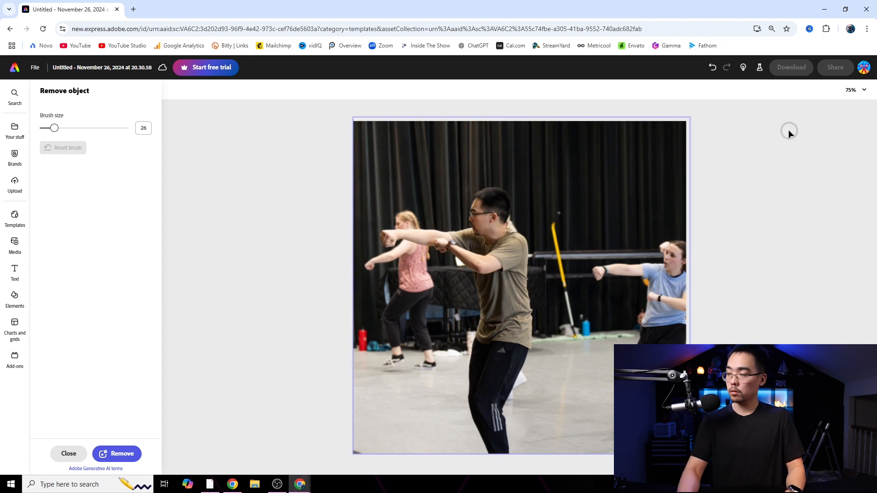
key(ctrl+equal)
key(ctrl+equal)
key(ctrl+equal)
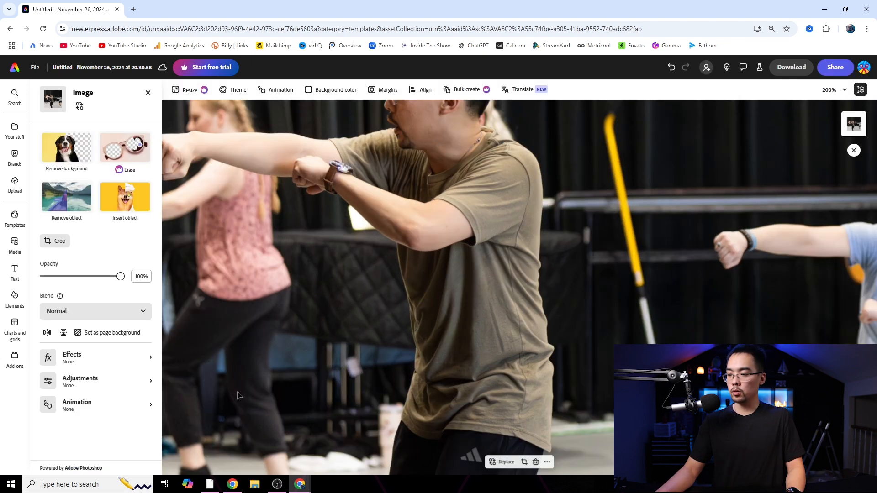
scroll(219, 356, down, 5)
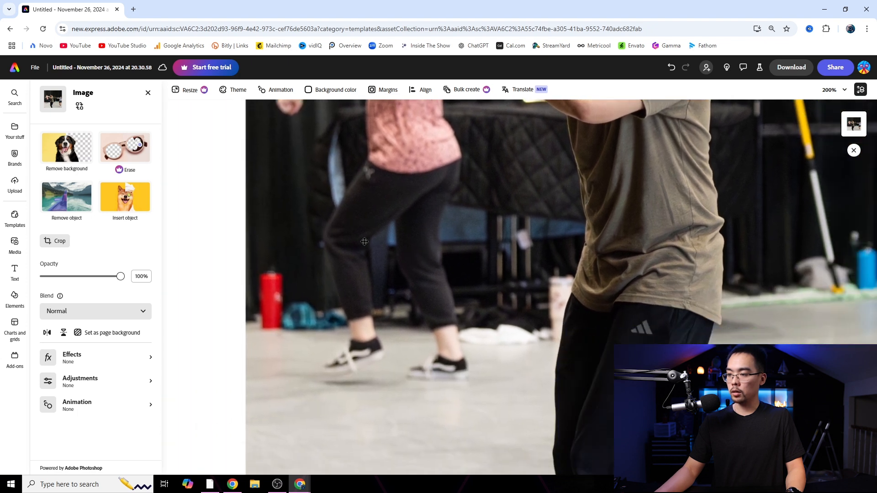
scroll(200, 327, left, 2)
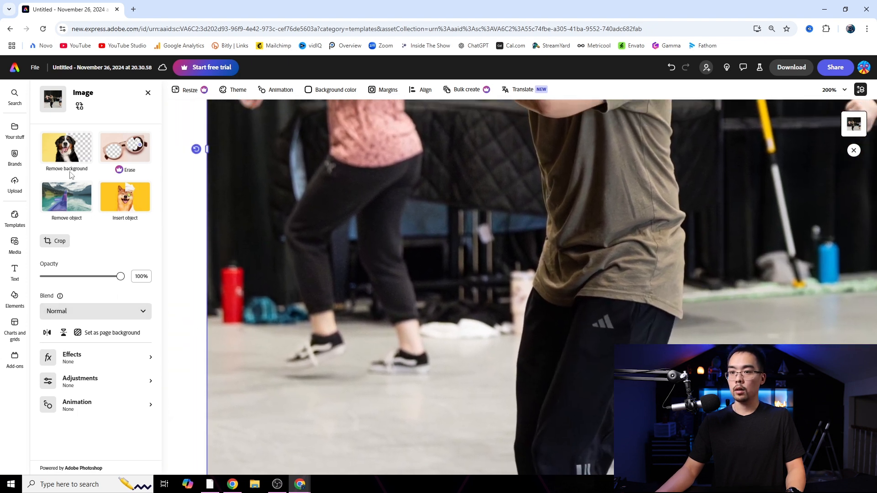
click(74, 202)
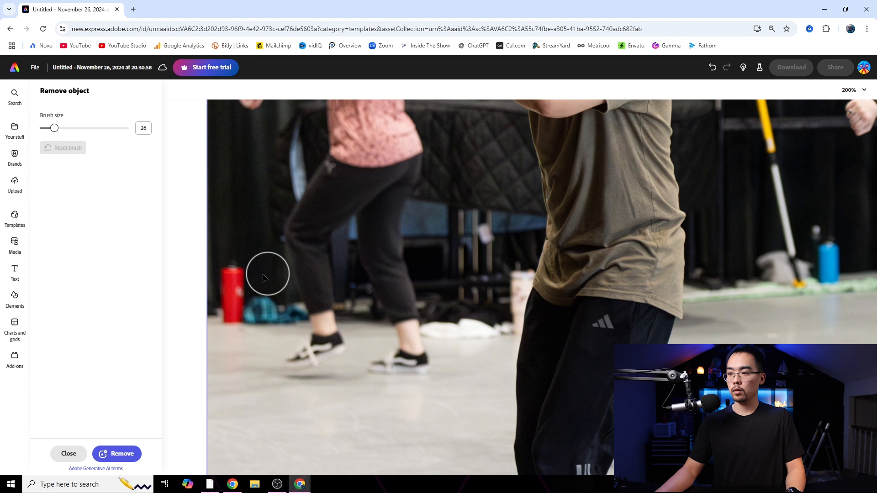
scroll(228, 242, up, 1)
drag(49, 131, 48, 132)
drag(227, 268, 234, 321)
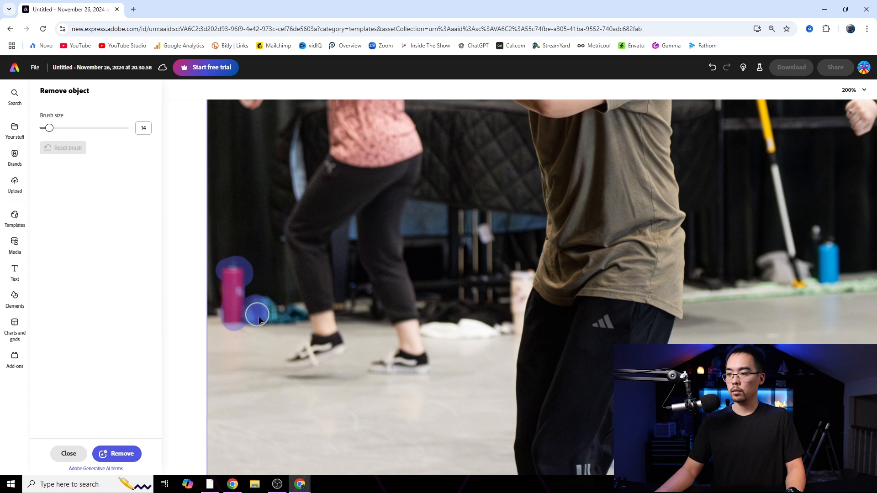
mouse_move(283, 309)
mouse_down()
mouse_move(297, 319)
mouse_move(237, 313)
mouse_move(225, 299)
mouse_move(229, 280)
mouse_up()
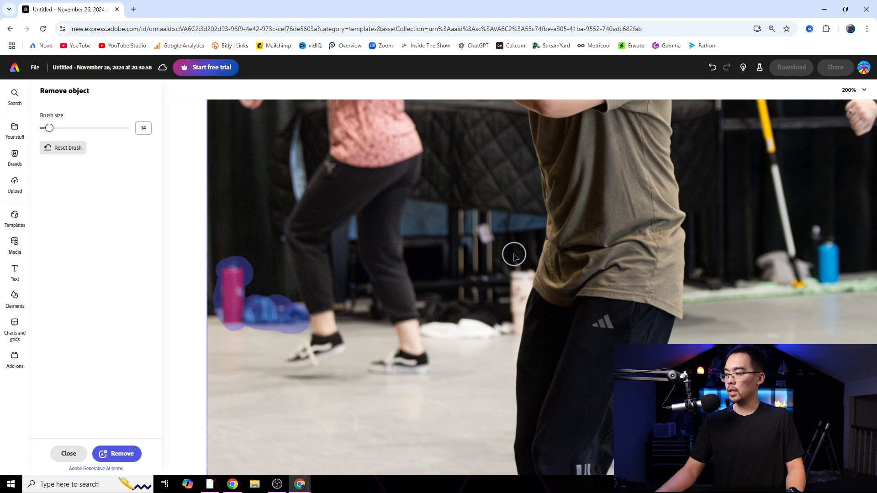
click(120, 458)
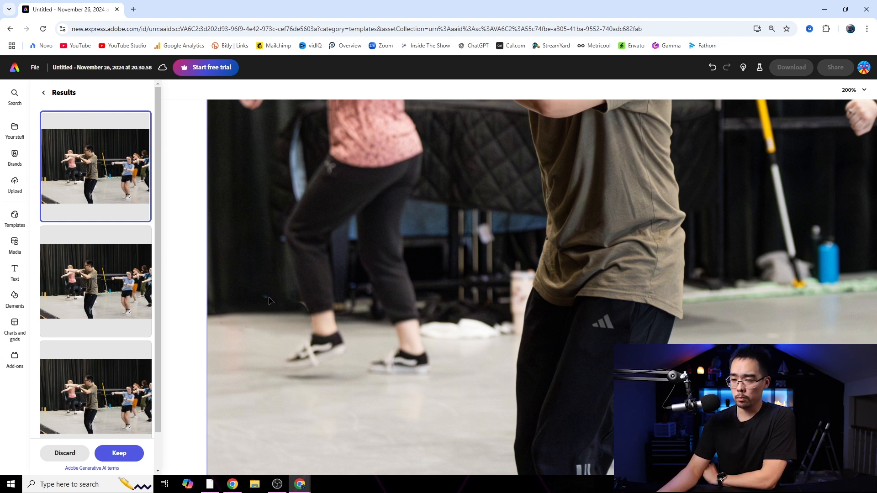
- Preview the second and third removal results, then discard all the results
click(102, 283)
click(96, 392)
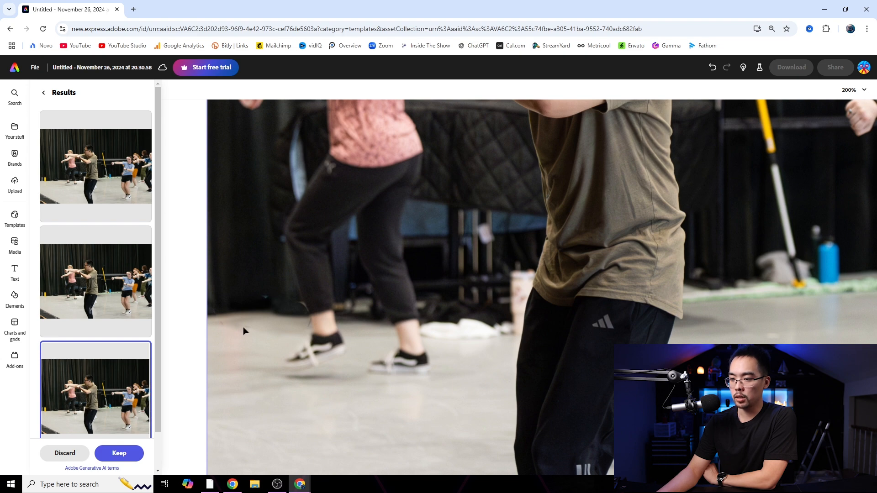
click(64, 455)
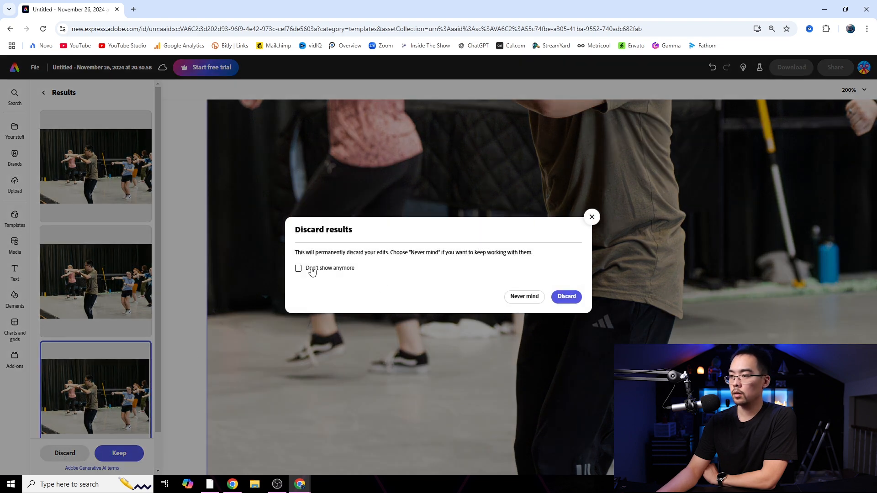
click(564, 297)
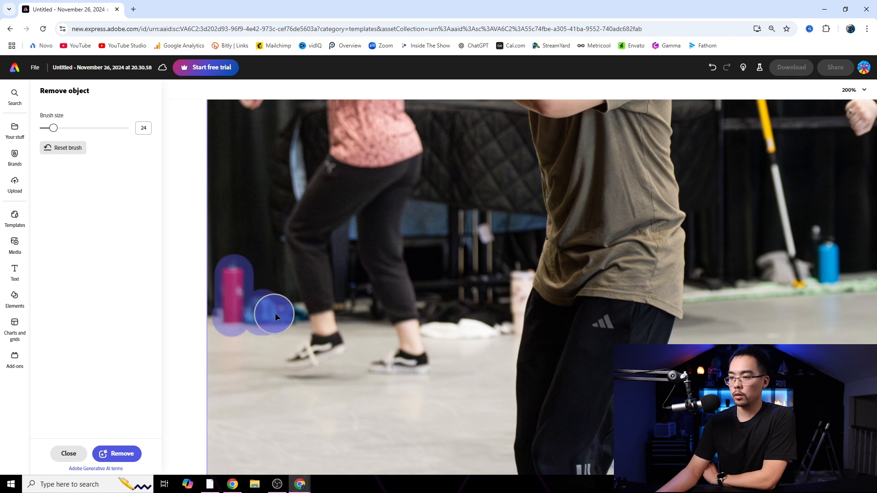
- Mask the red bottle and teal items again, using brush sizes 24 and 10, and generate the object removal
drag(46, 132, 46, 131)
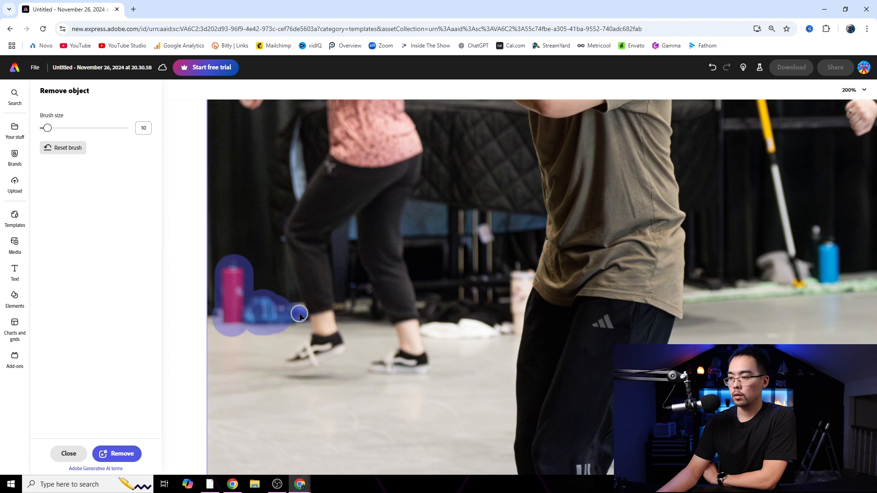
mouse_move(301, 321)
mouse_down()
mouse_move(288, 320)
mouse_move(298, 310)
mouse_up()
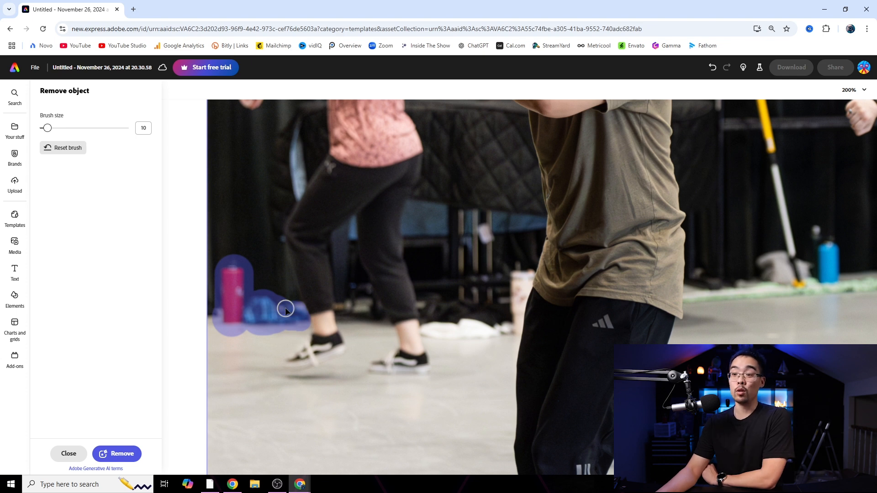
click(119, 454)
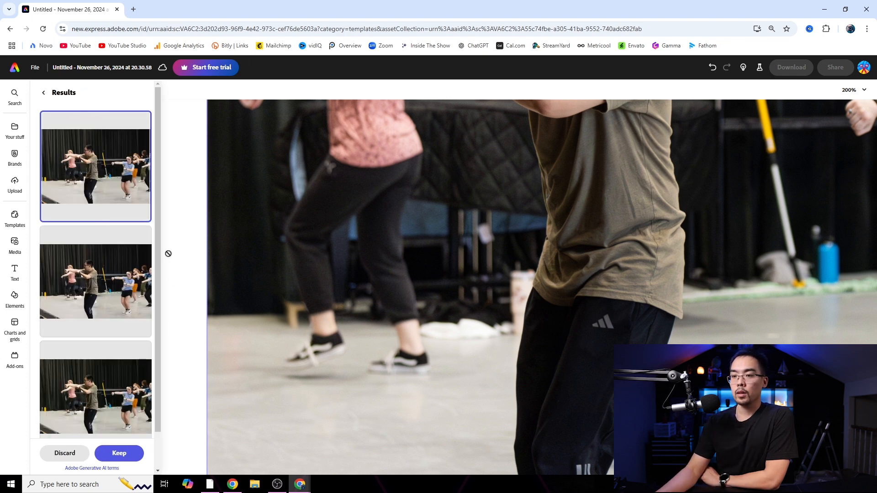
- Compare the removal results, keep the third one, and close the Remove object tool
scroll(95, 215, down, 2)
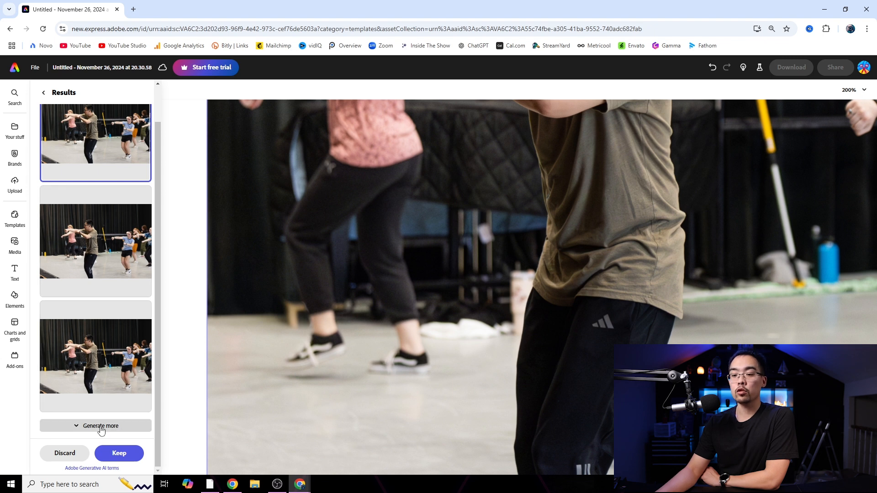
click(111, 237)
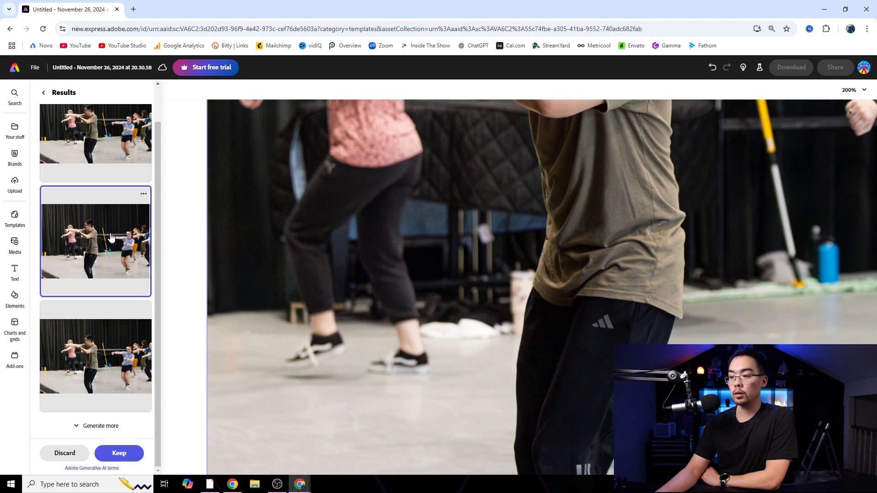
click(108, 353)
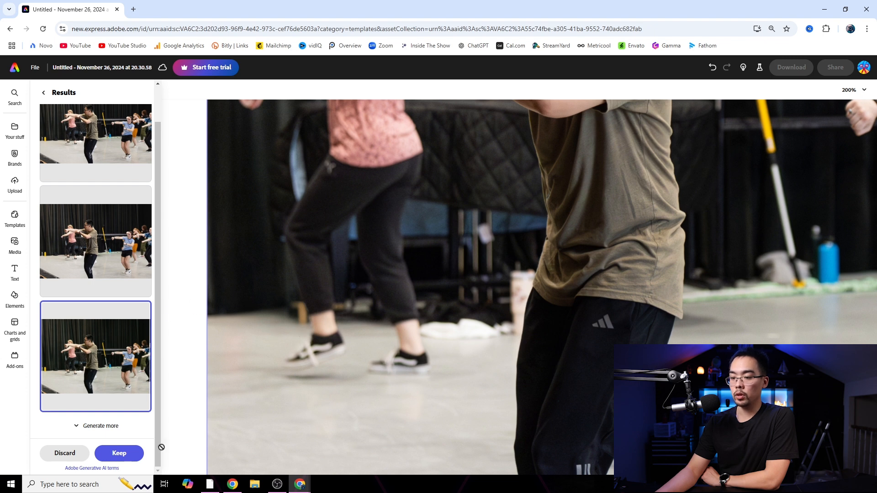
click(119, 453)
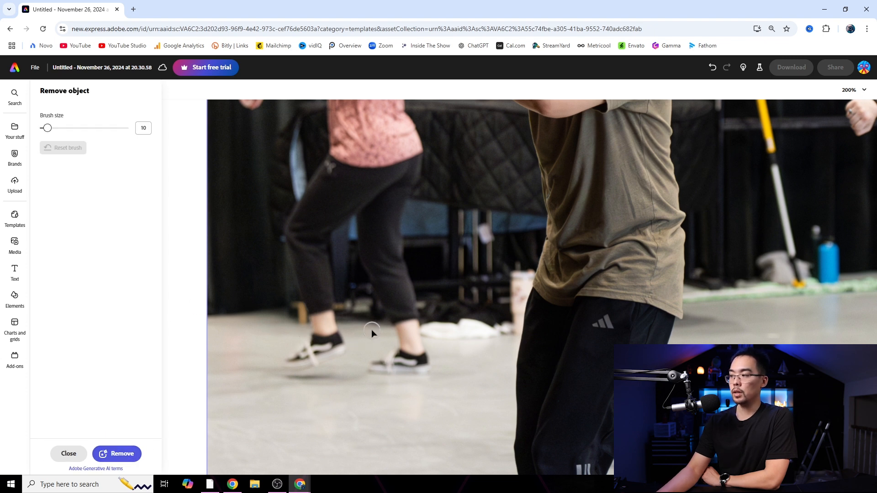
click(68, 453)
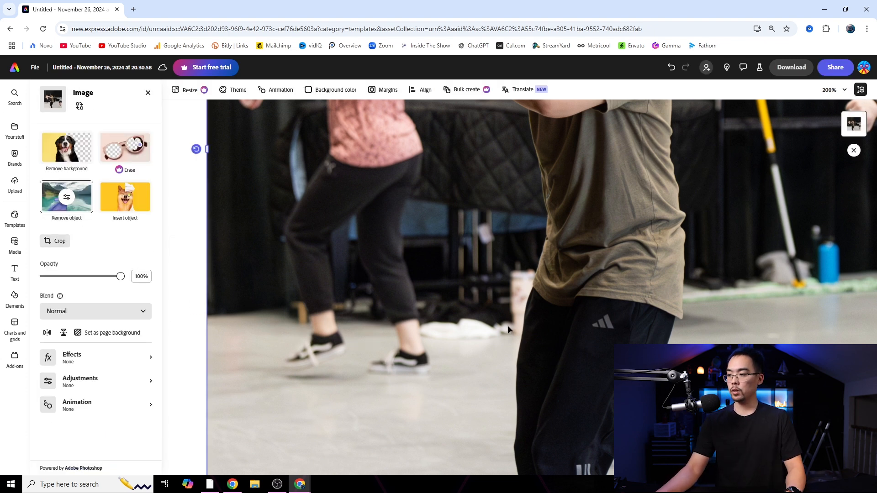
- Use Remove object with the size 10 brush on the pale cup beside the man's hip and the white cloth on the floor
scroll(314, 301, right, 5)
drag(296, 270, 423, 282)
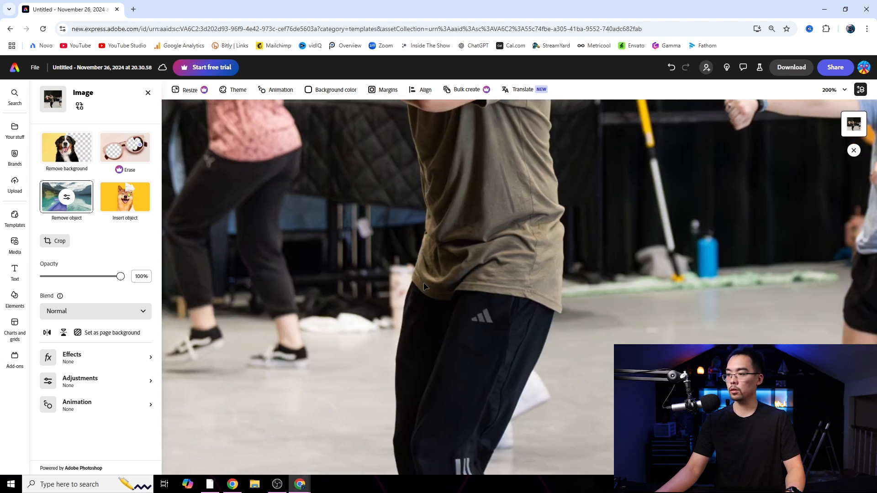
click(64, 198)
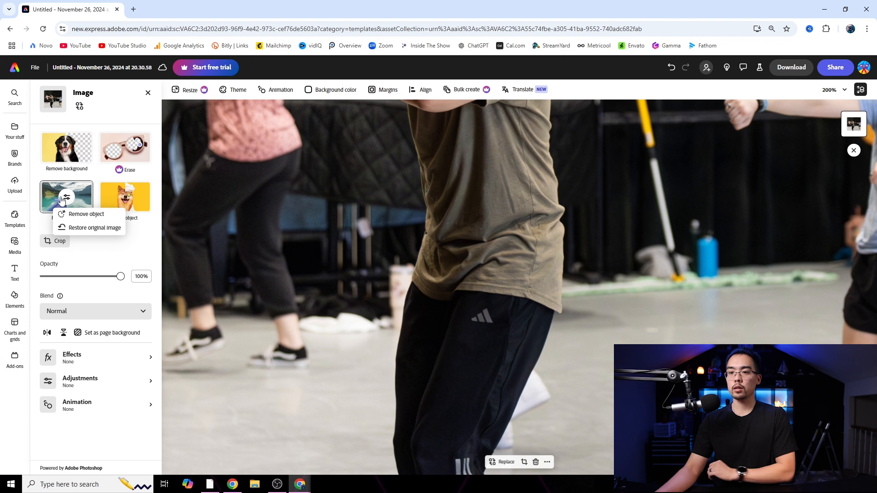
click(84, 214)
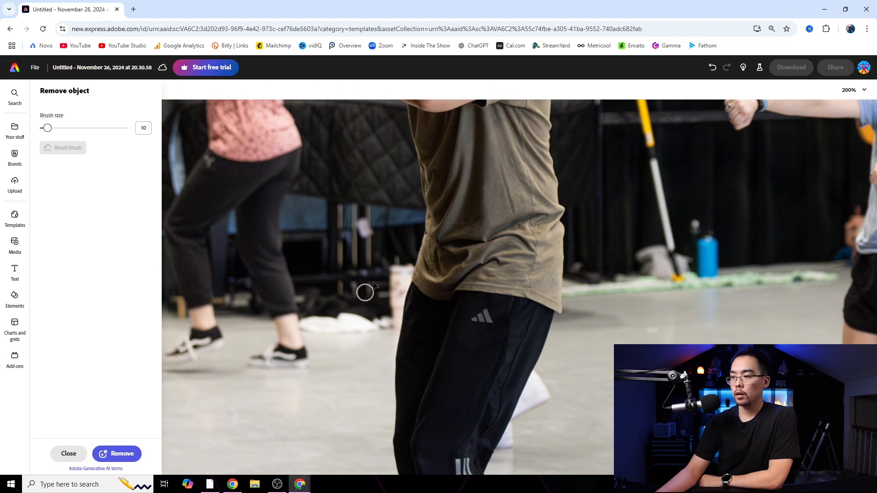
drag(394, 263, 392, 326)
drag(407, 260, 402, 284)
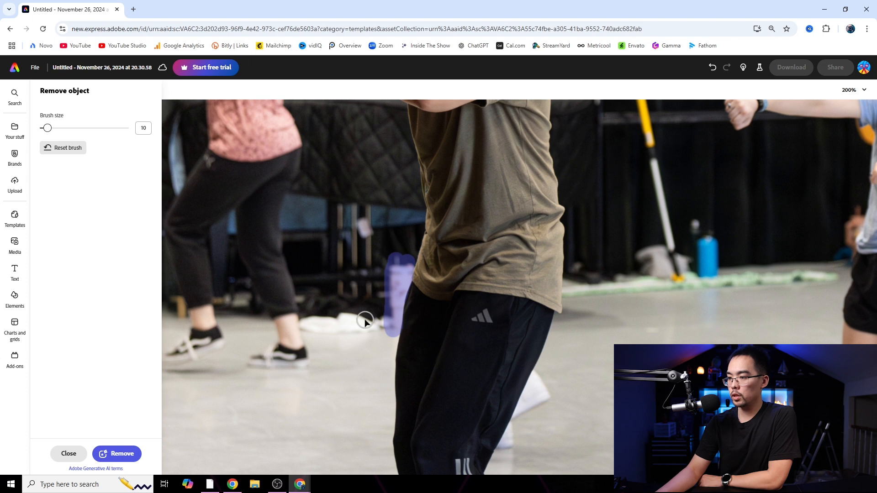
mouse_move(351, 319)
mouse_down()
mouse_move(347, 328)
mouse_move(381, 331)
mouse_up()
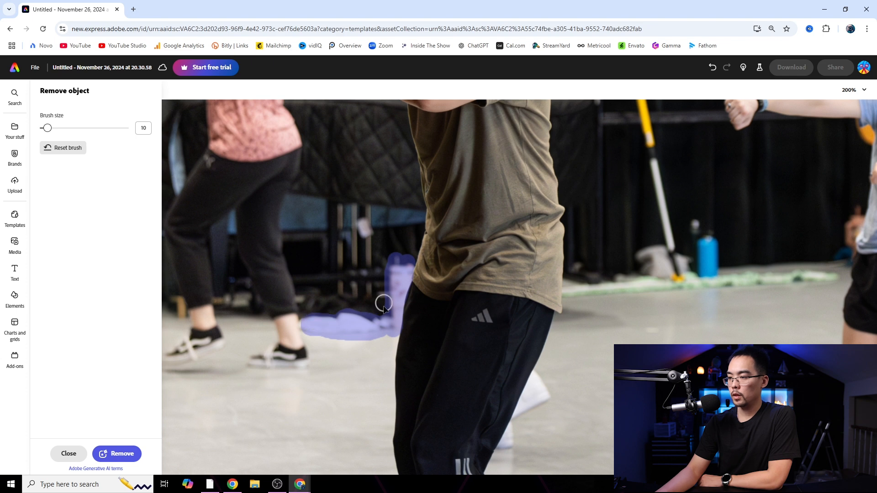
click(116, 453)
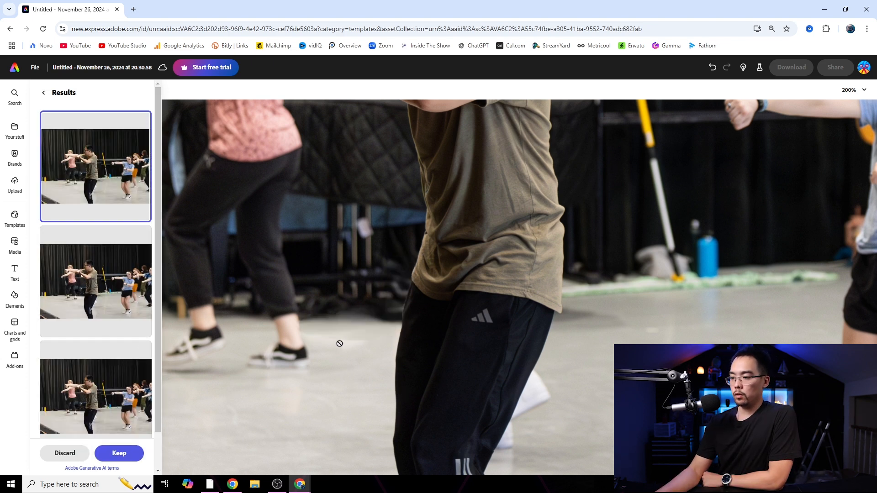
- Preview the second and third removal results, then generate more variations
click(118, 275)
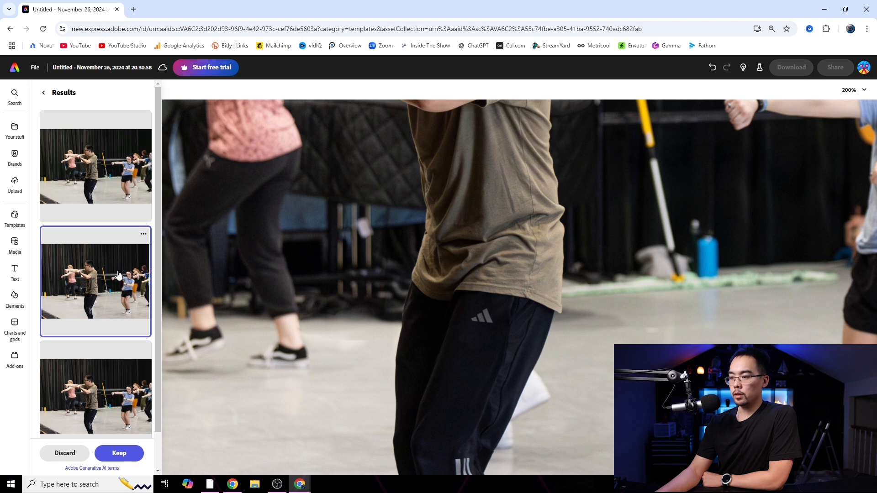
click(109, 383)
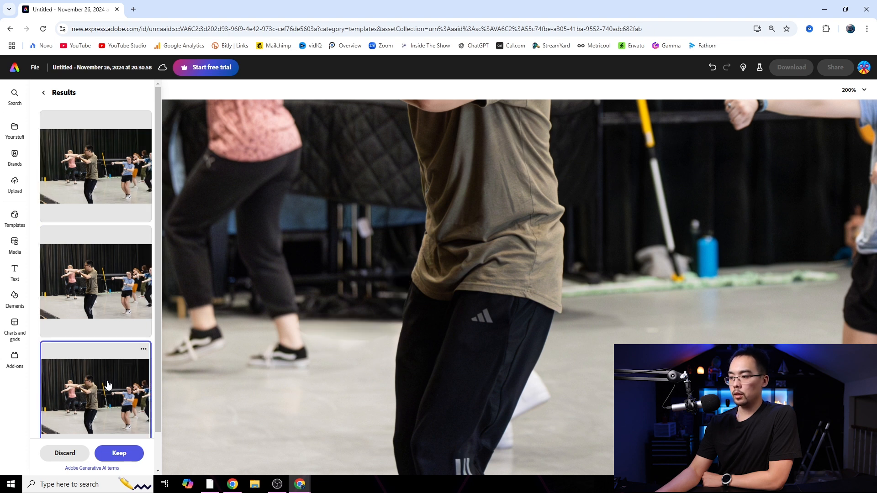
scroll(132, 388, down, 1)
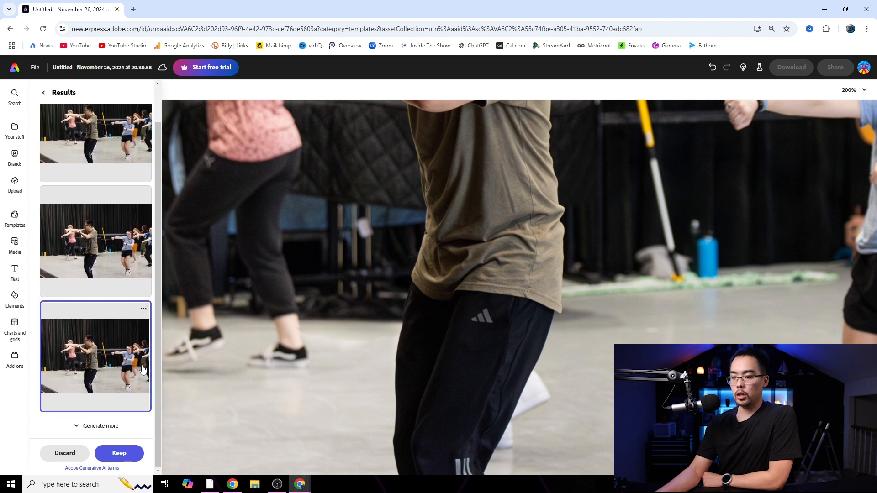
click(117, 423)
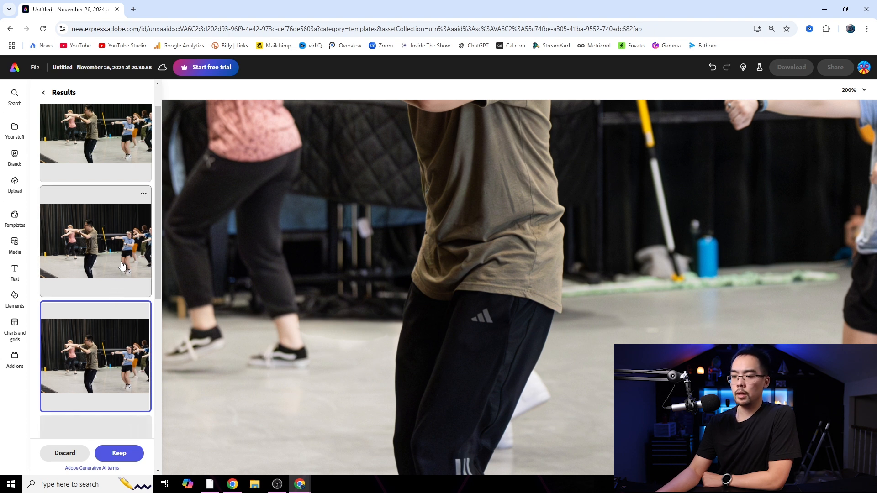
- Preview one of the additional results, then return to the first result and keep it
scroll(114, 270, down, 6)
click(112, 215)
scroll(123, 274, up, 5)
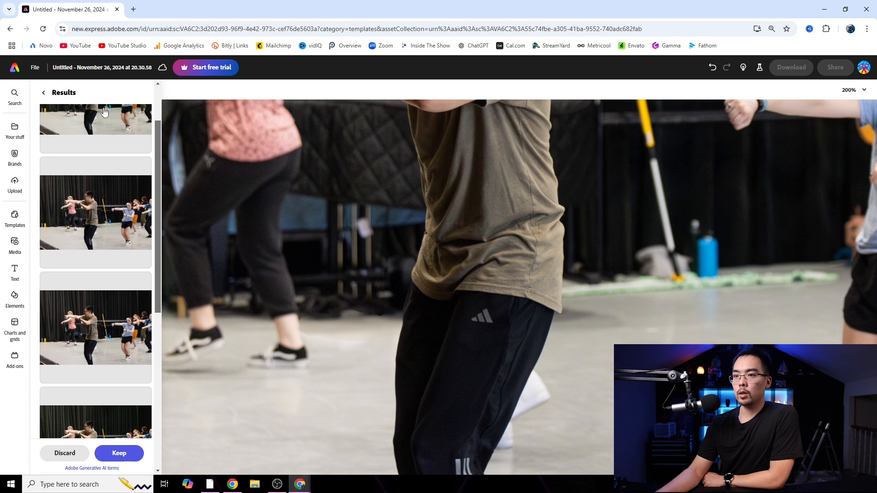
scroll(104, 116, up, 2)
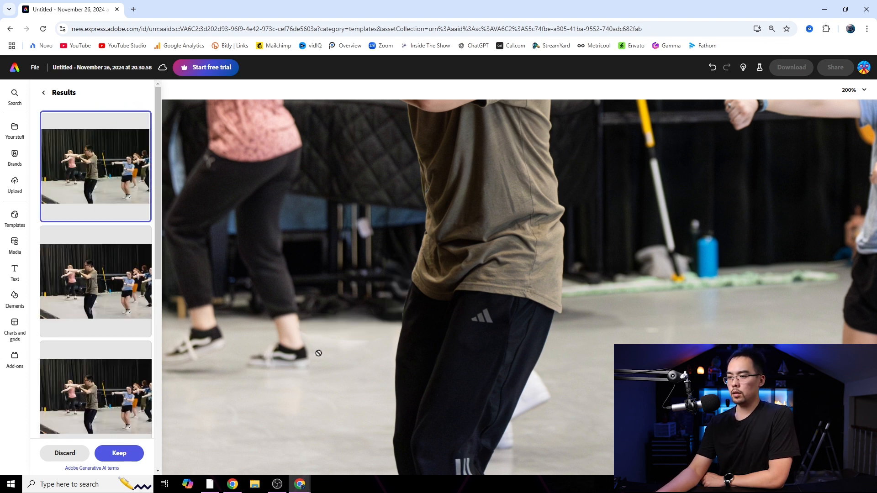
click(118, 453)
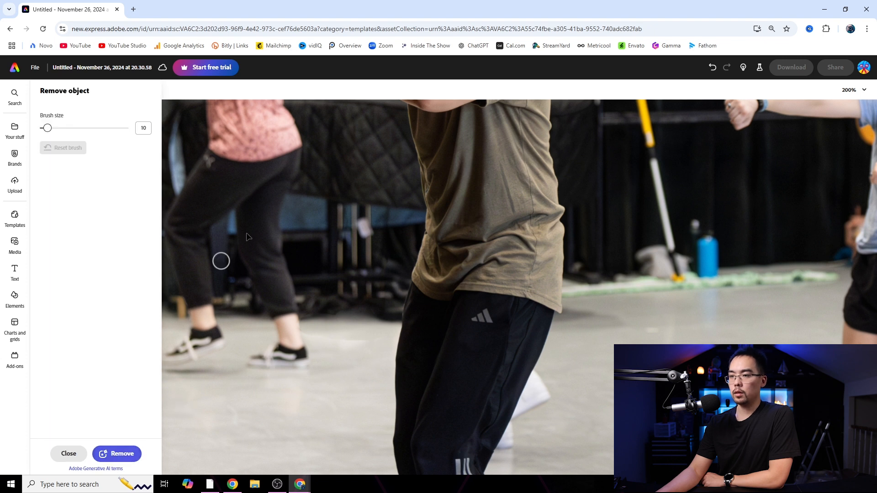
- Mask the strip of floor between the woman's shoes and the man's leg with the size 10 brush and generate the removal
click(853, 90)
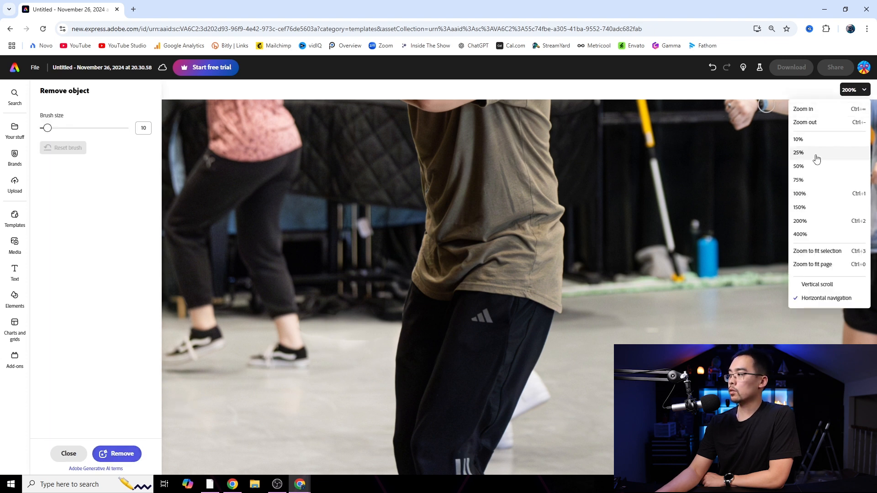
click(801, 194)
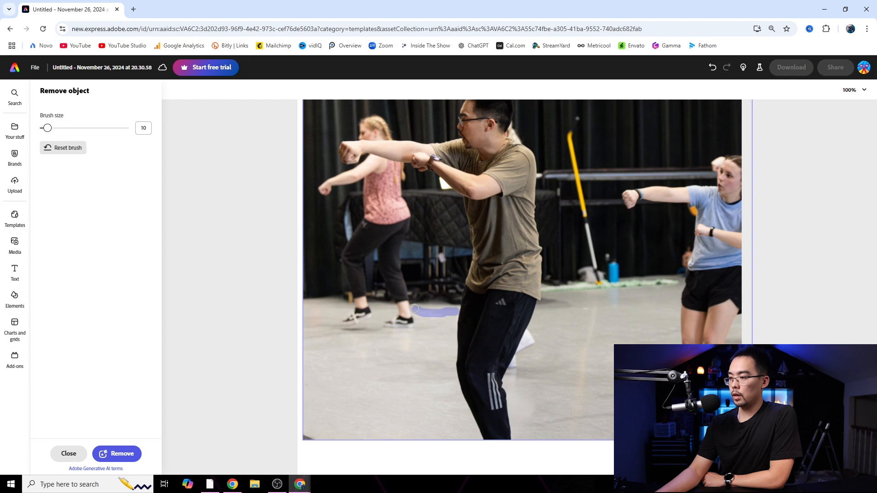
click(105, 454)
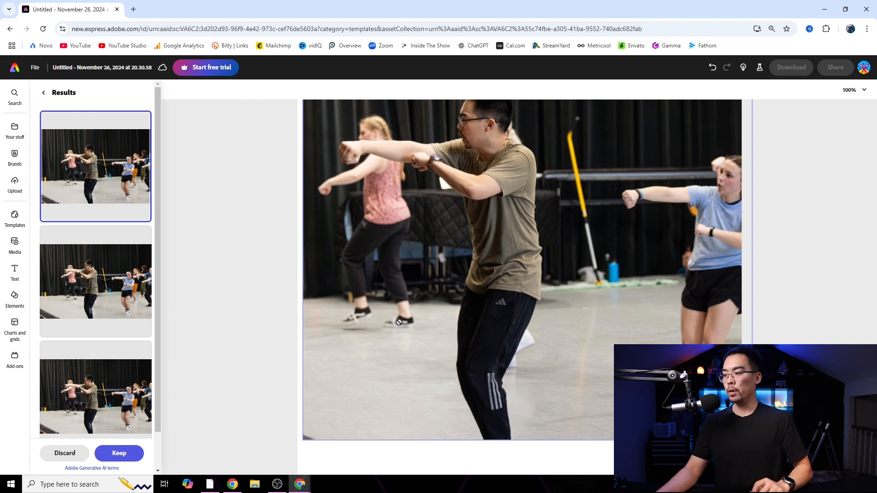
- Compare the three floor cleanup results and keep the first one
click(97, 299)
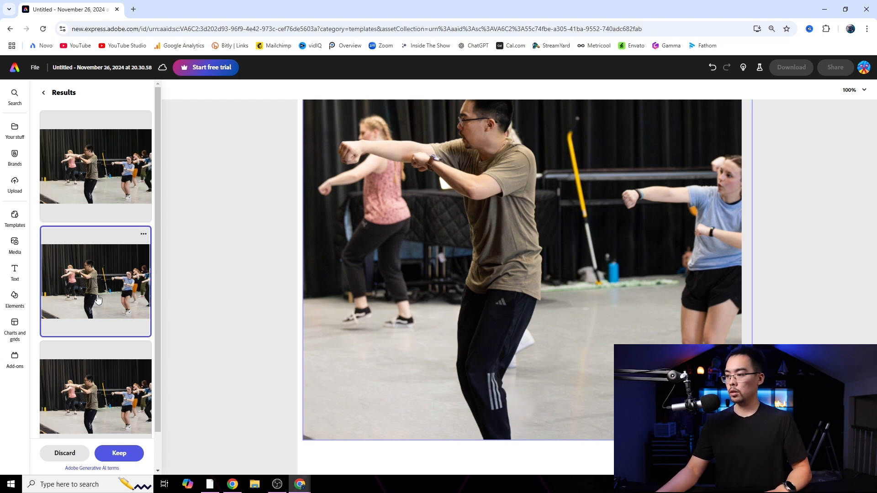
click(90, 410)
click(128, 193)
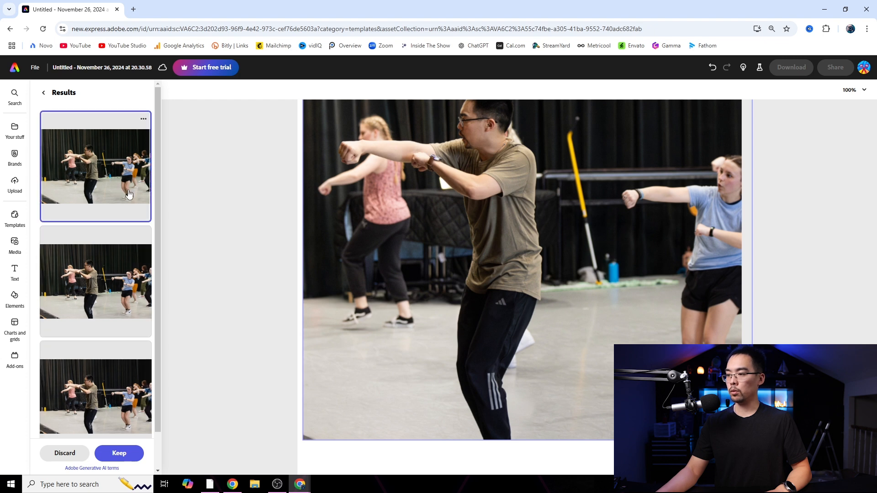
click(128, 456)
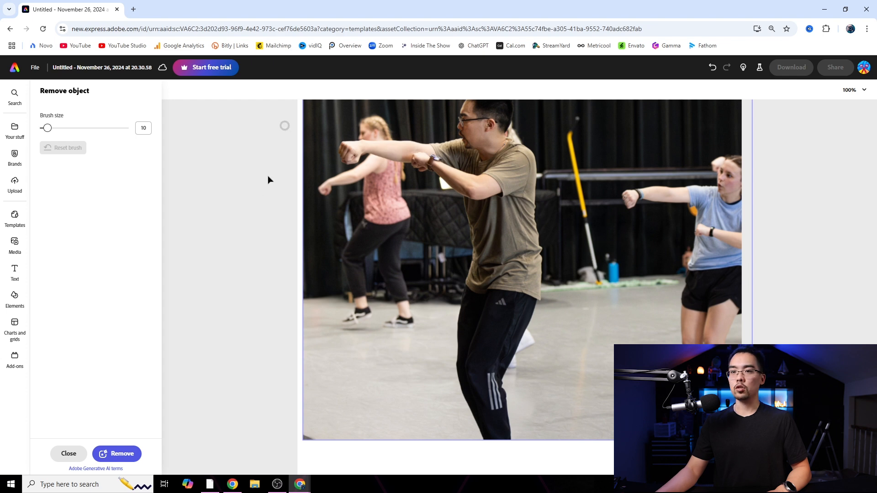
- Close the Remove object tool and shift the photo on the page to bring the yellow pole into clear view at 200%
click(857, 91)
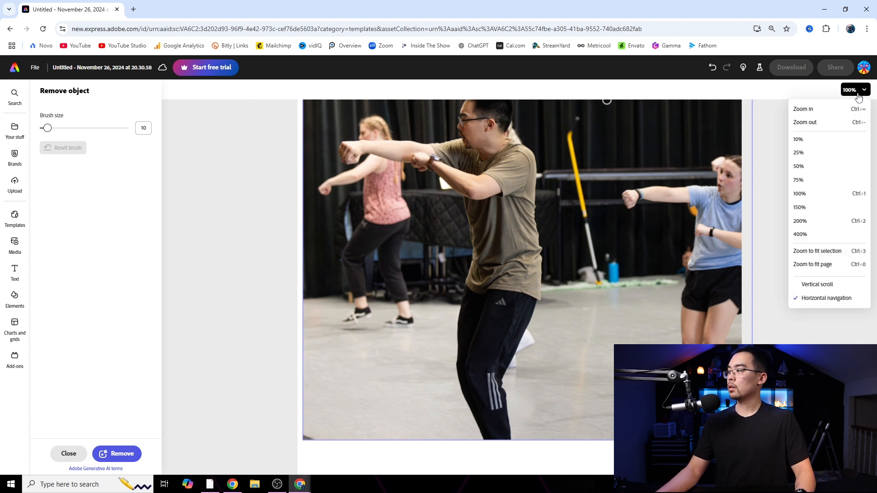
click(817, 222)
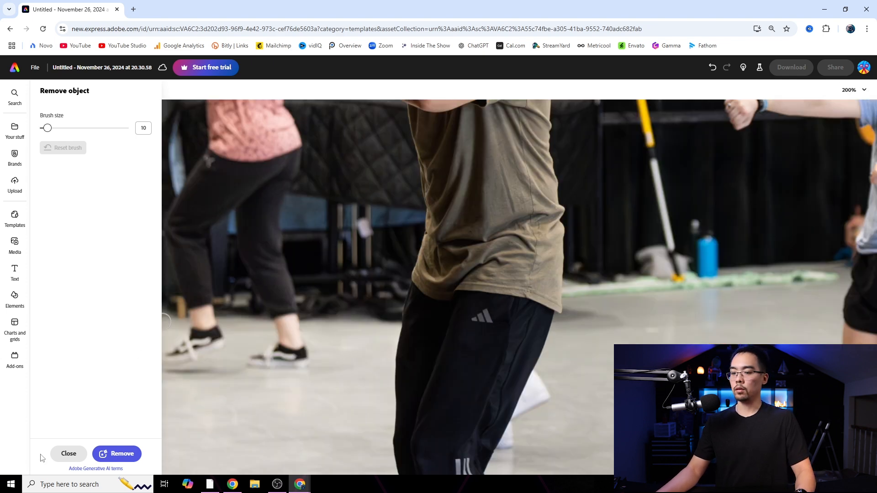
click(69, 453)
drag(642, 151, 413, 316)
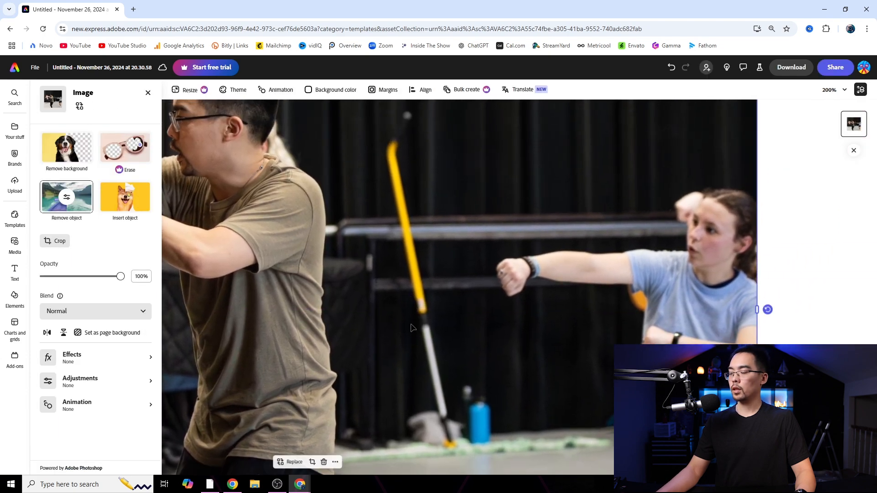
- Use Remove object with the size 18 brush on the yellow-and-white pole, the blue bottle and the green cloth at its base
click(66, 197)
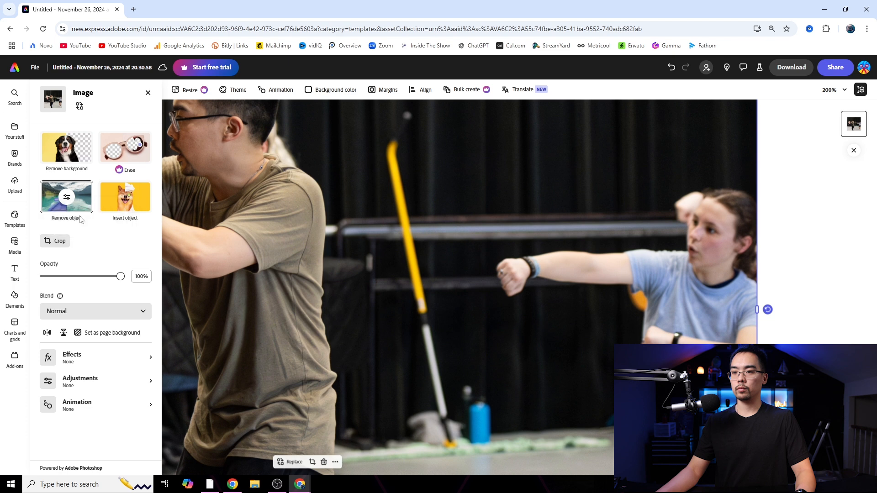
click(78, 214)
mouse_move(407, 115)
mouse_down()
mouse_move(435, 385)
mouse_move(583, 446)
mouse_move(346, 458)
mouse_move(462, 411)
mouse_up()
click(116, 454)
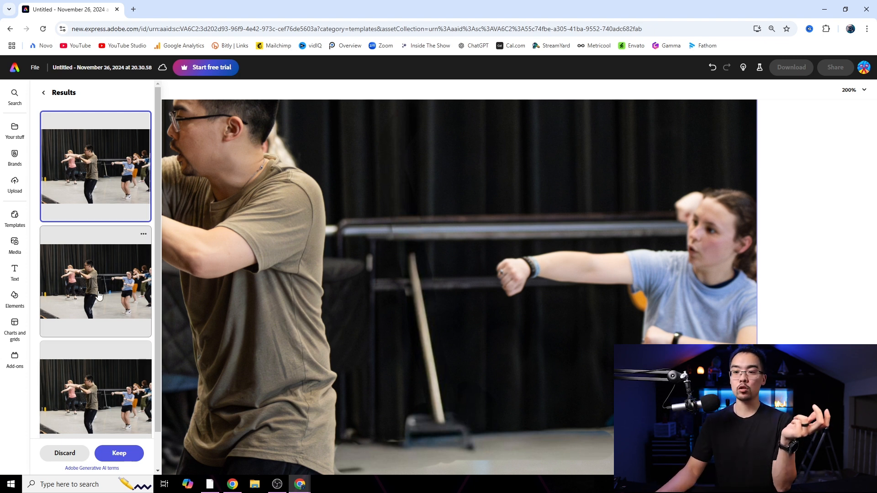
- Preview the second and third pole removal results, then generate more variations
click(129, 233)
scroll(157, 252, down, 2)
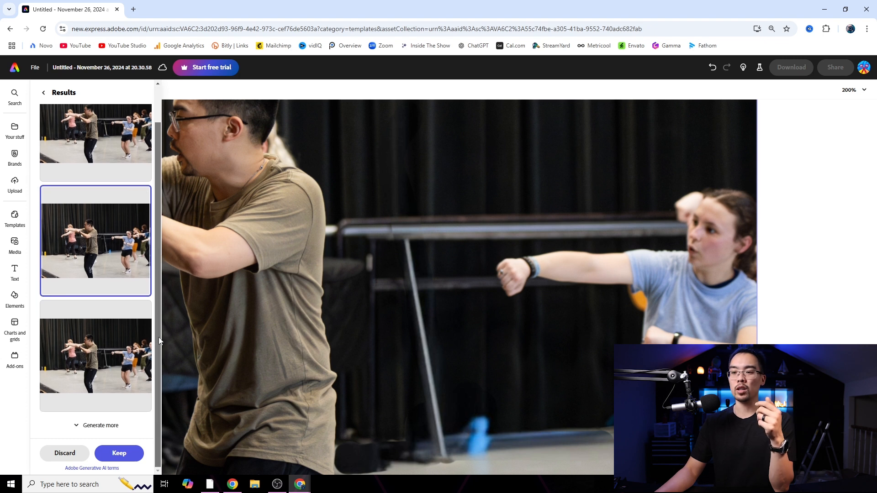
click(91, 372)
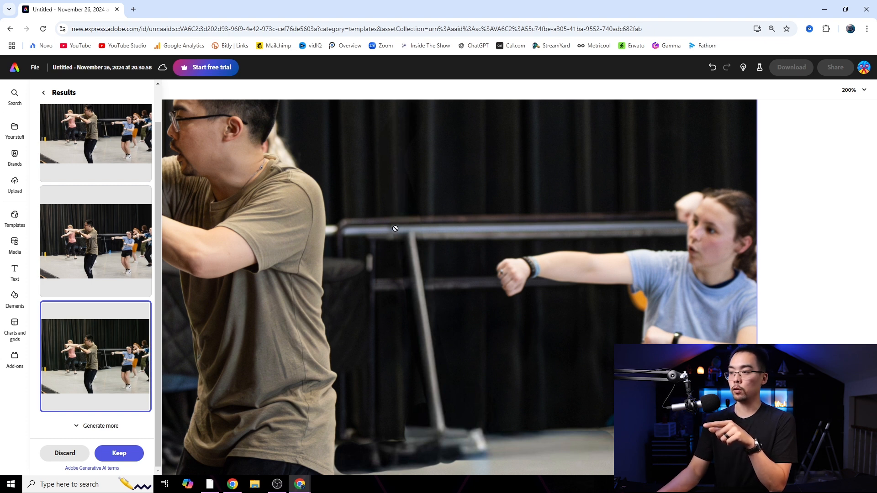
click(101, 427)
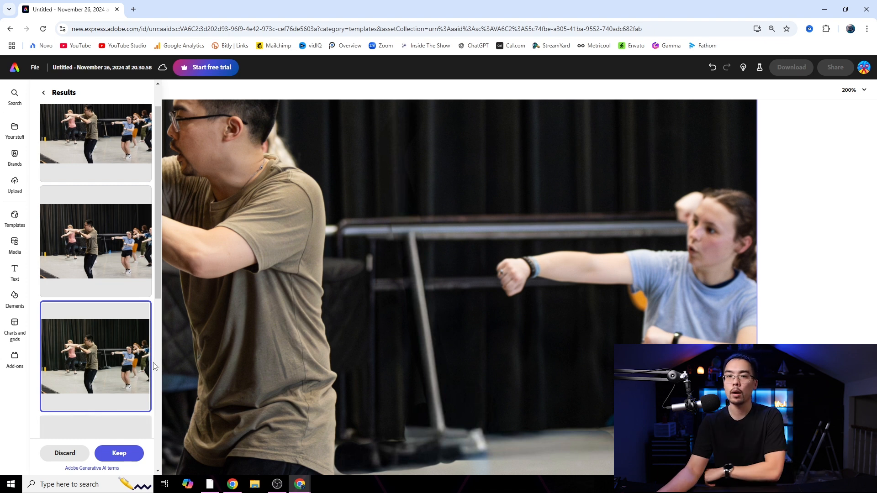
- Compare the three additional pole removal results and select the first of them
scroll(153, 374, down, 5)
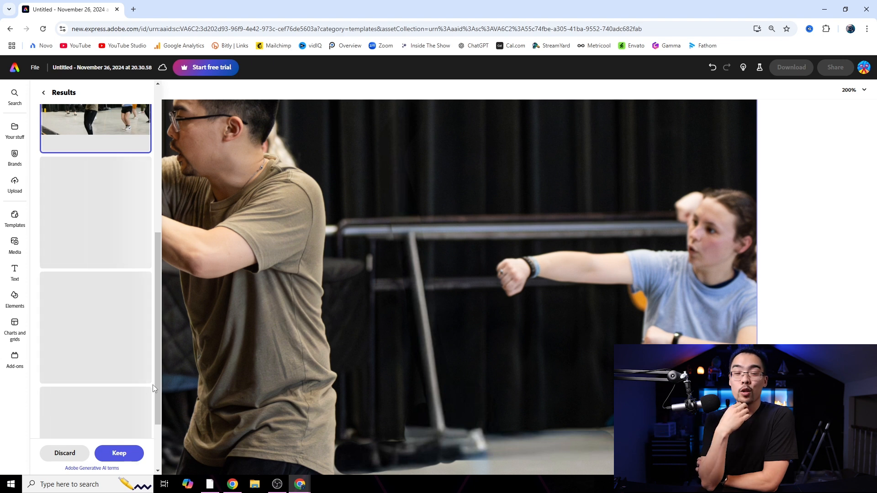
scroll(153, 389, down, 1)
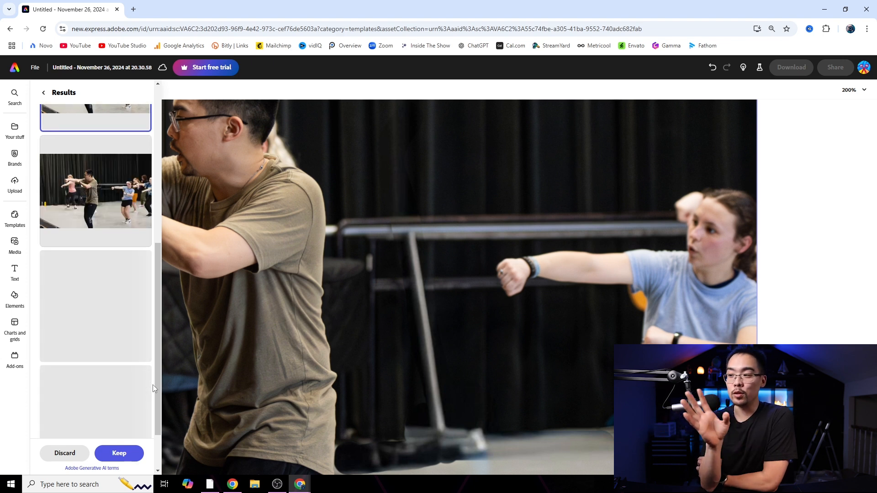
click(90, 195)
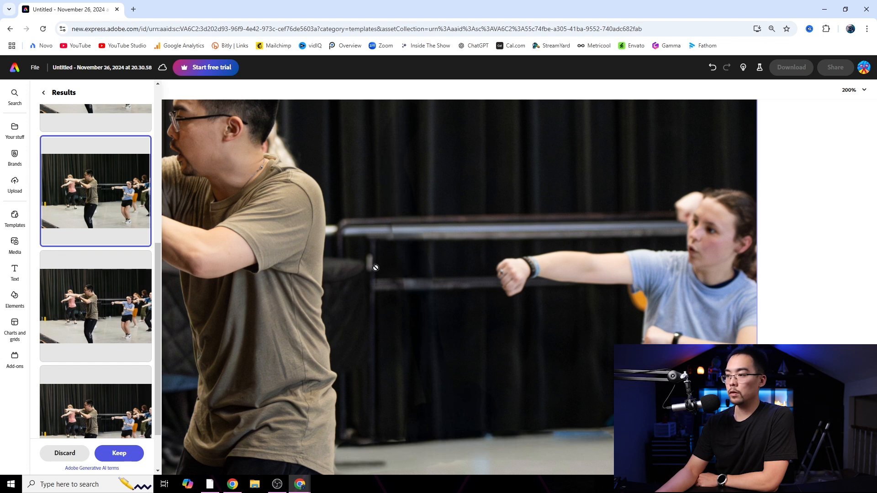
click(96, 319)
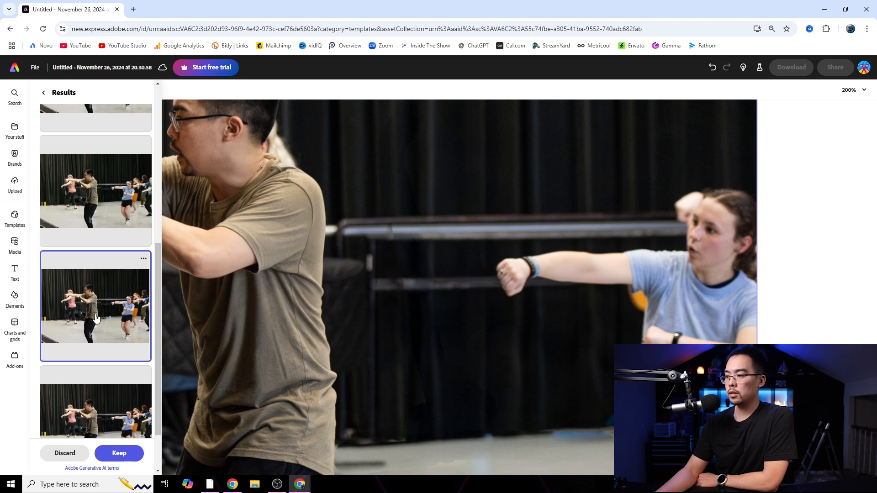
click(103, 408)
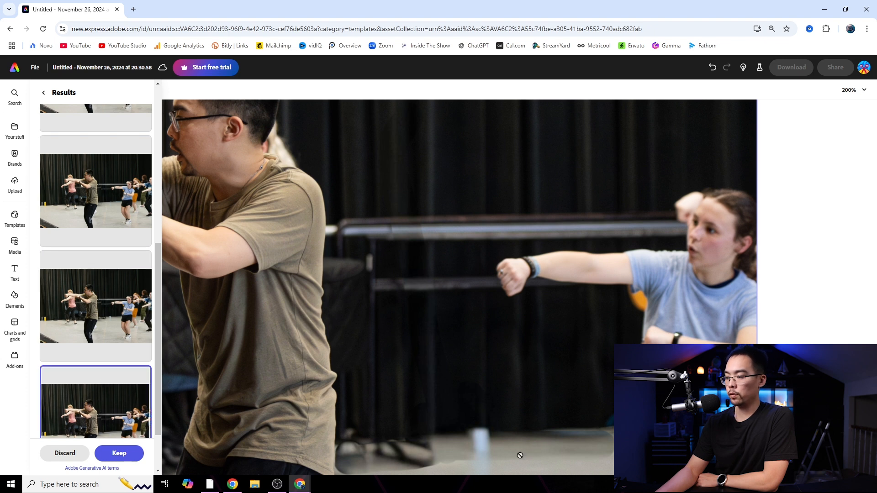
click(111, 208)
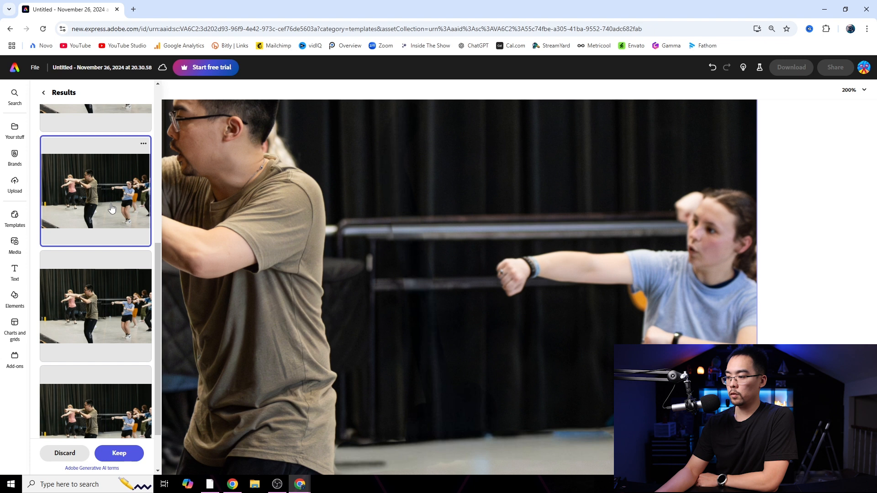
- Check the selected pole removal at 100%, keep it, and close the Remove object tool
click(853, 90)
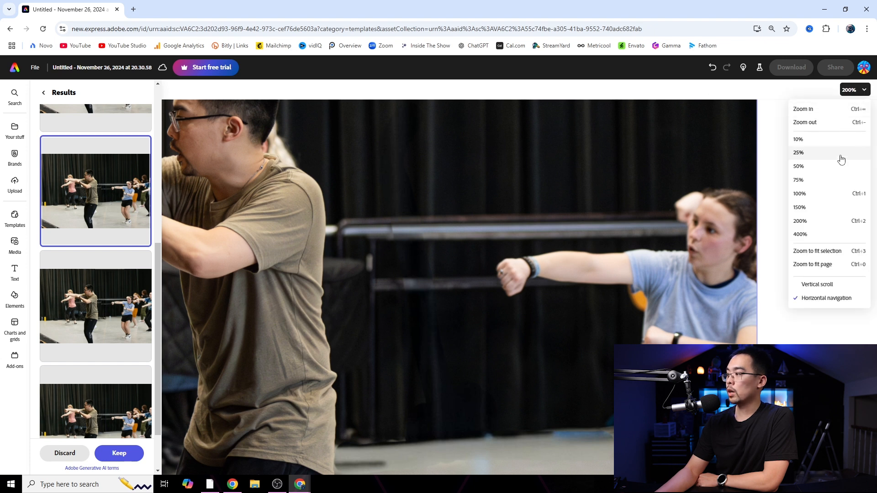
click(811, 195)
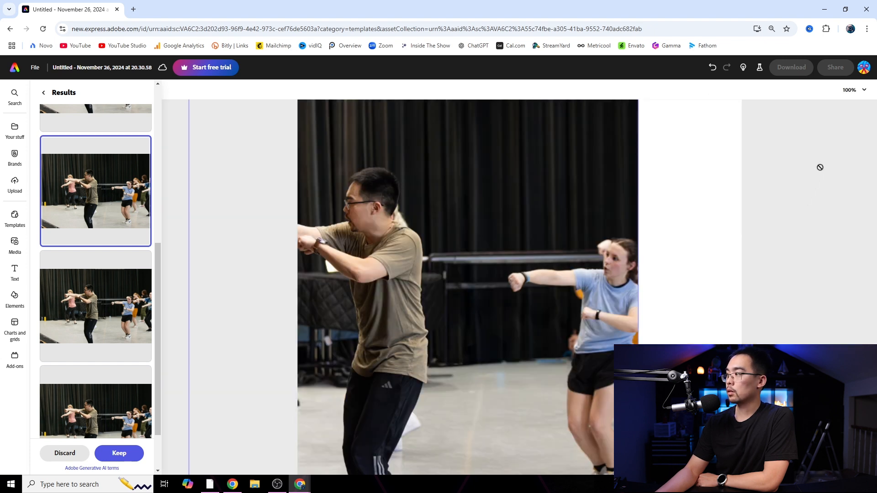
scroll(585, 265, down, 1)
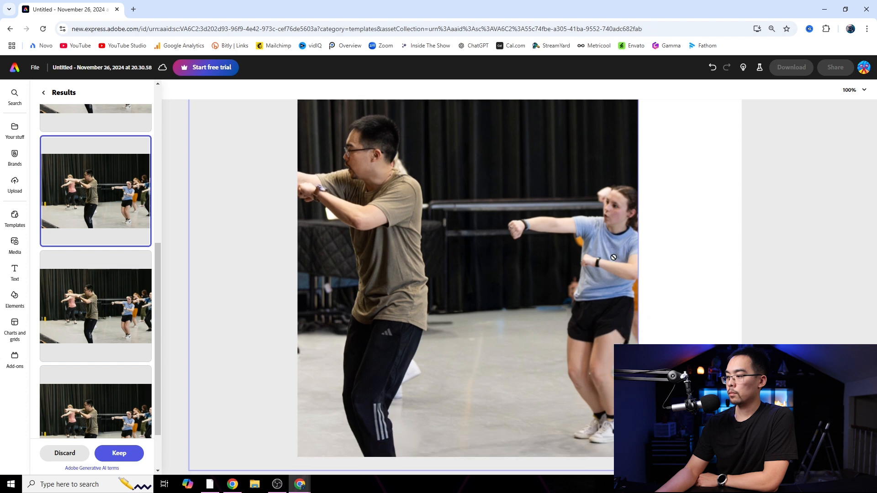
scroll(583, 261, down, 1)
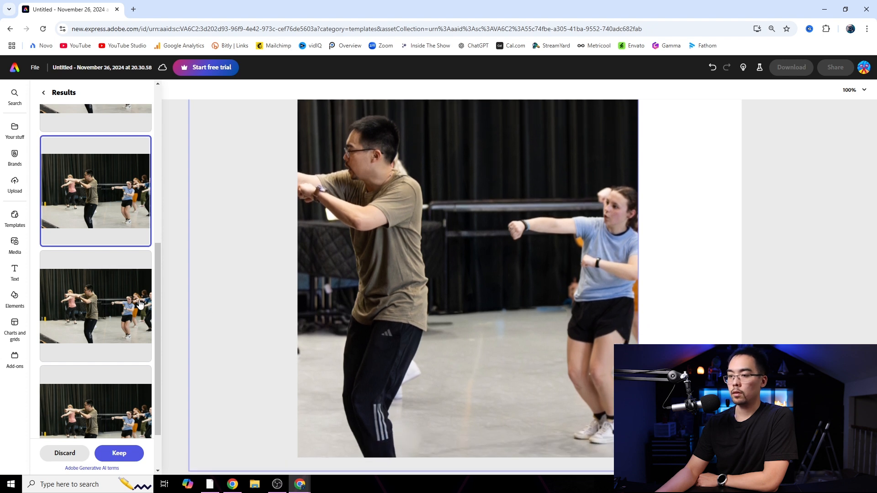
click(126, 450)
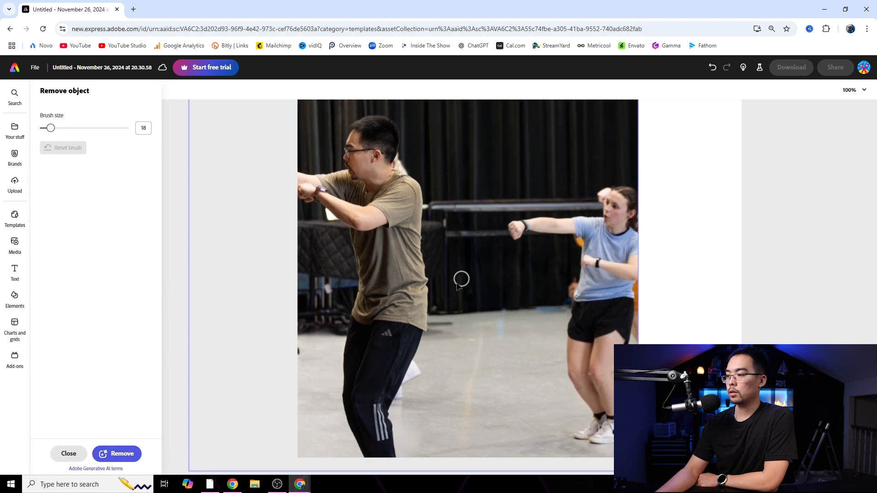
click(71, 453)
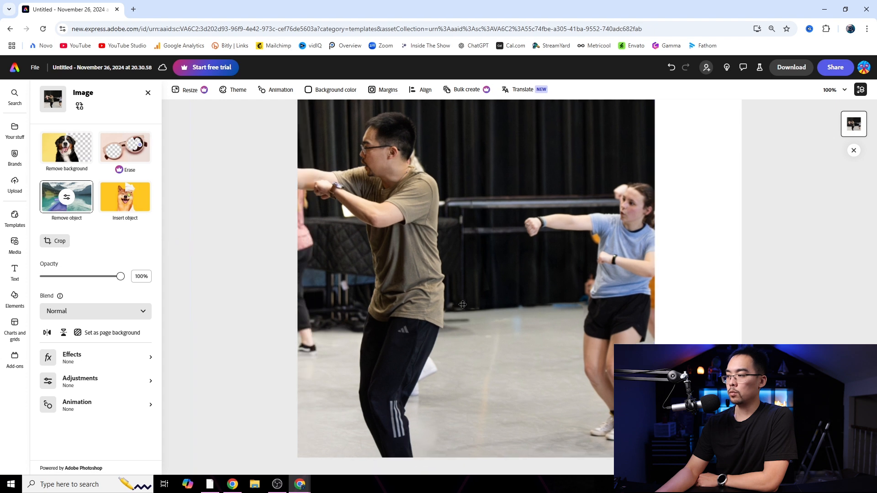
- Use Remove object with the size 18 brush on the floor streak, the blue spot by the curtain and the dark smudge beside the man's shirt
mouse_move(522, 300)
mouse_down()
mouse_move(546, 301)
mouse_move(538, 301)
mouse_up()
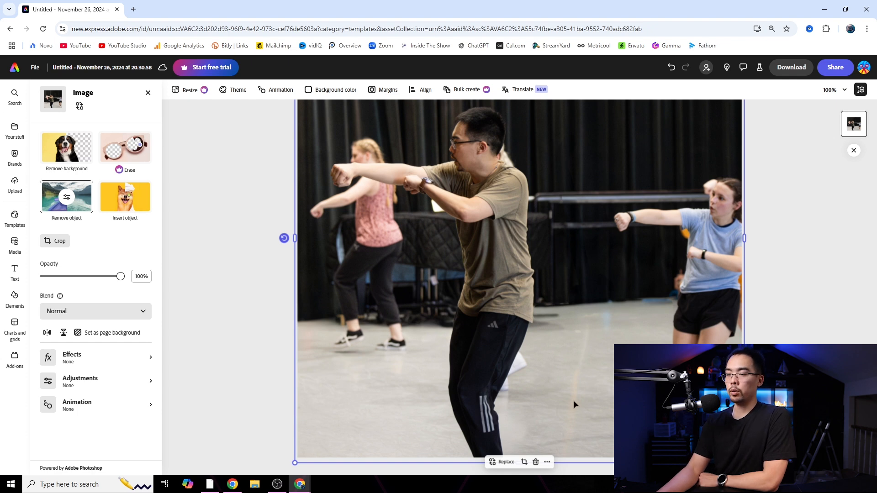
click(67, 197)
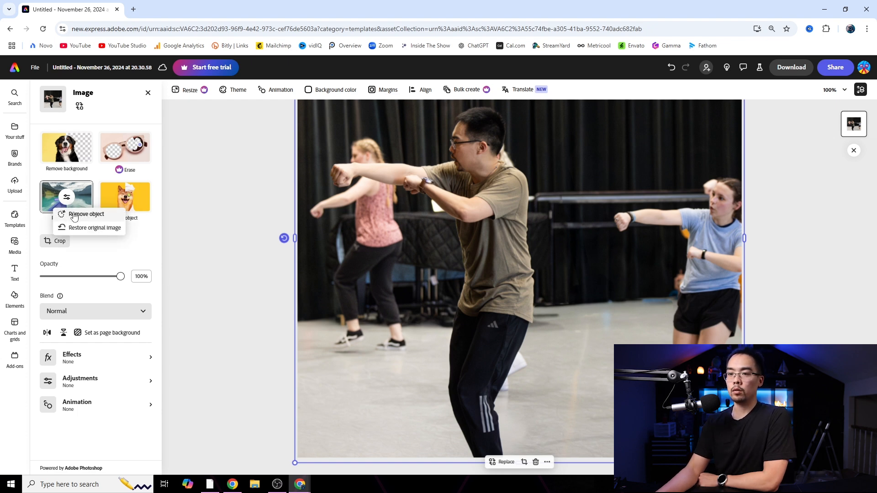
click(75, 214)
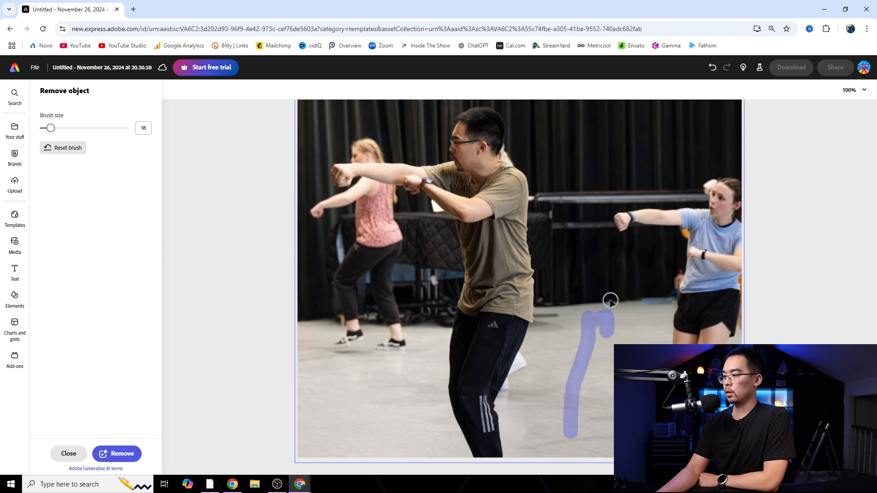
click(116, 453)
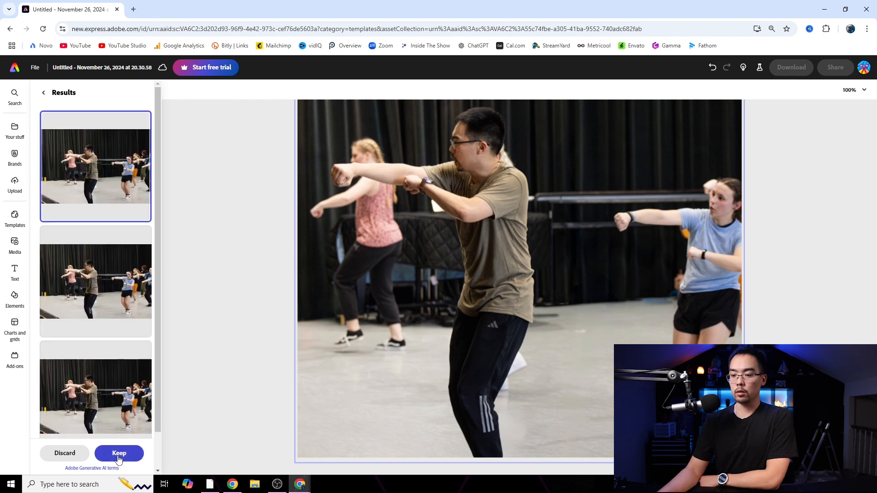
click(119, 453)
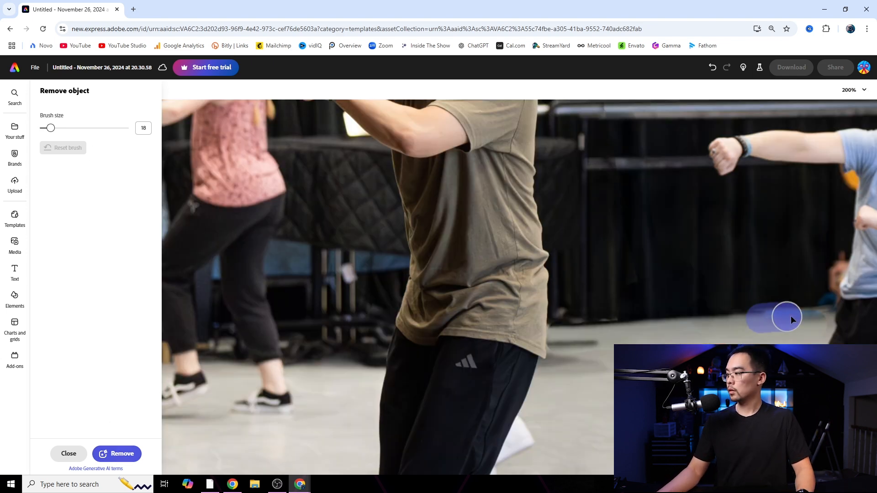
click(116, 453)
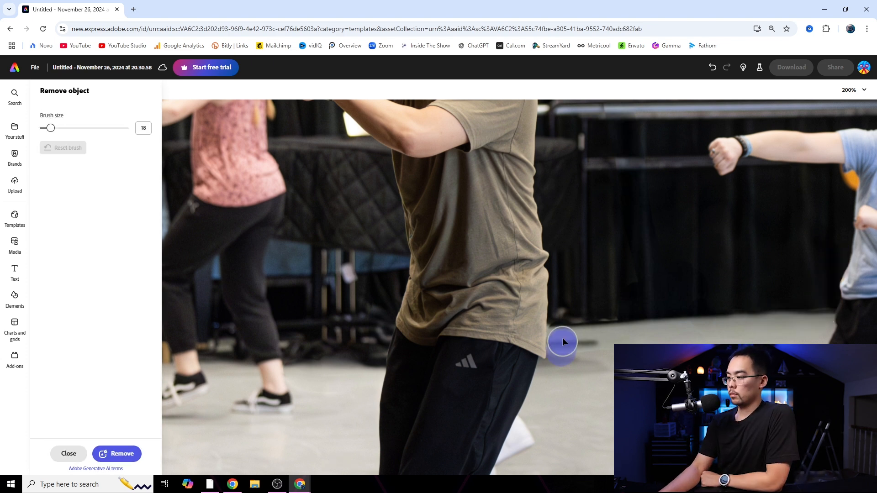
drag(563, 338, 627, 307)
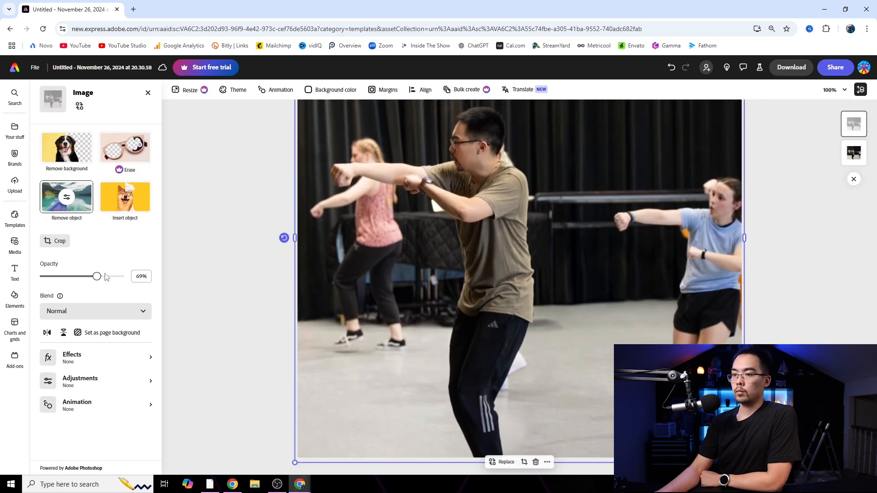
- Restore the original image on the top copy, set its opacity to 0% to compare with the cleaned photo, and open the download options
click(66, 197)
click(86, 228)
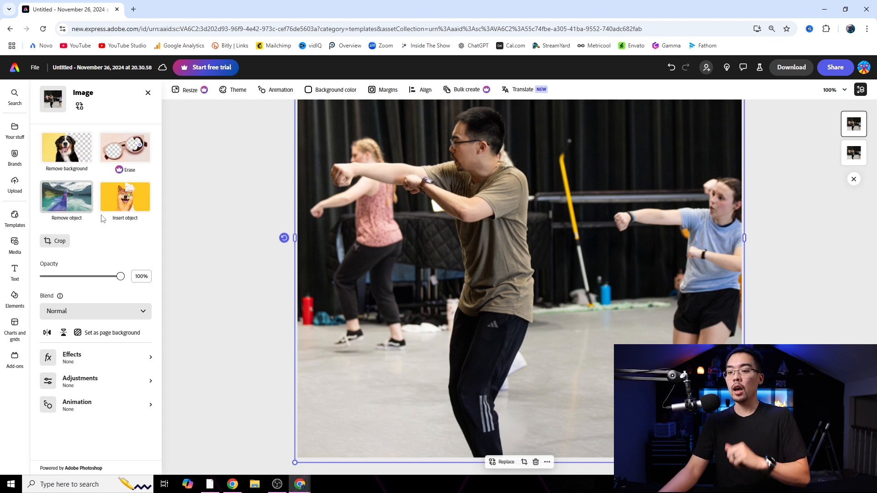
drag(120, 276, 43, 277)
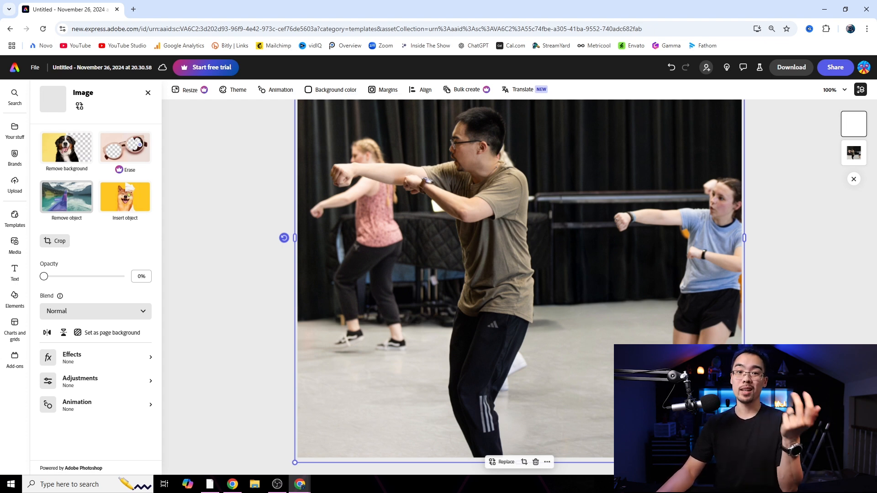
click(190, 243)
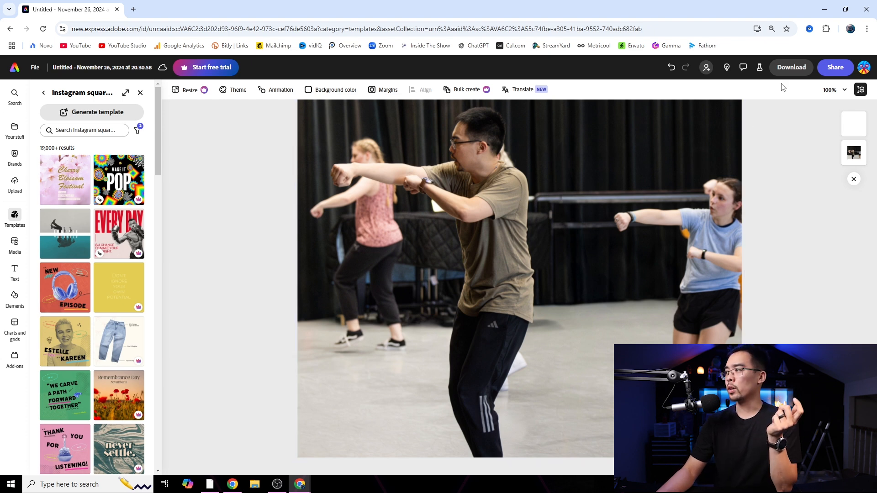
click(791, 73)
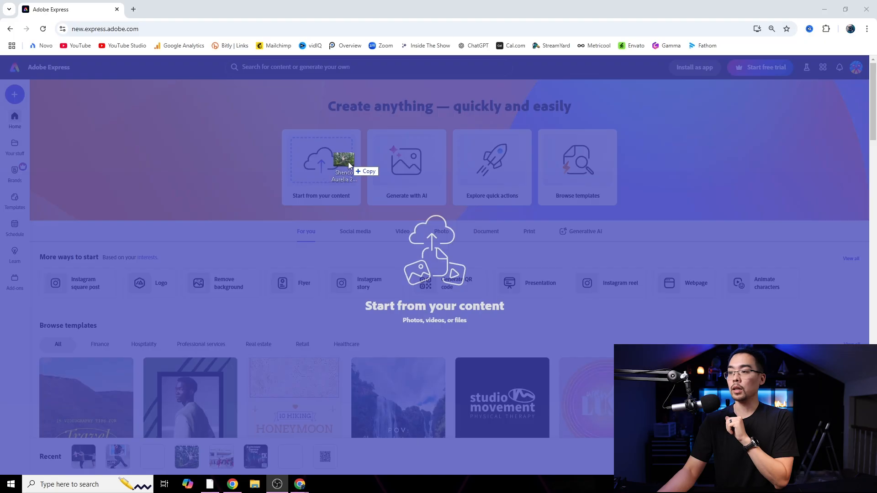
- Start a new project from the leaping dancer photo, using its original aspect ratio as the canvas size
drag(349, 165, 348, 164)
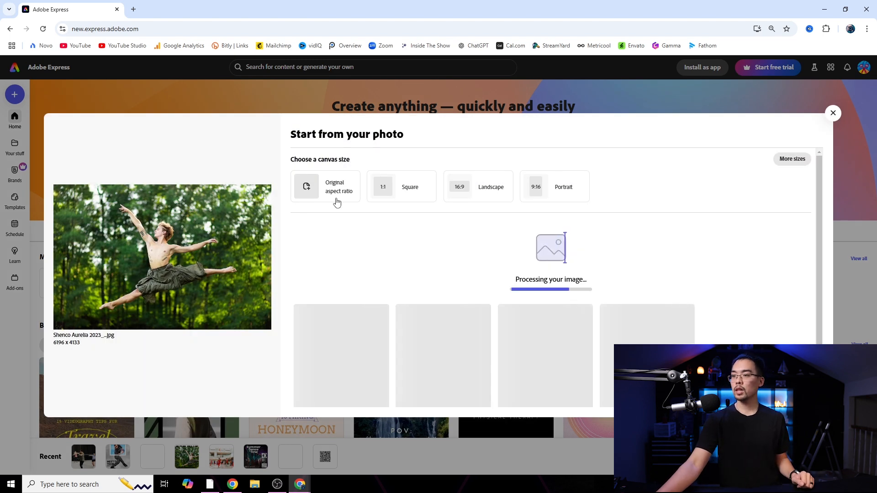
click(335, 187)
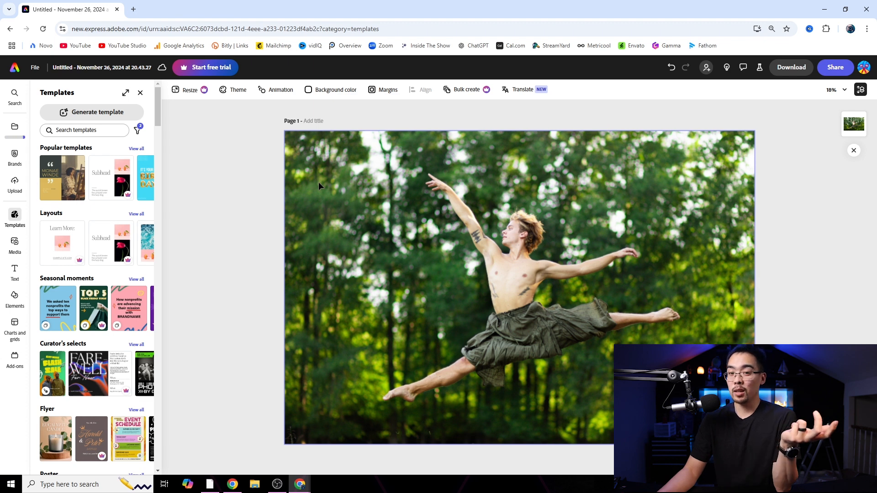
- Use Insert object with the description "flying red bird" and brush size 54 on a small spot beside the dancer's raised hand
click(405, 232)
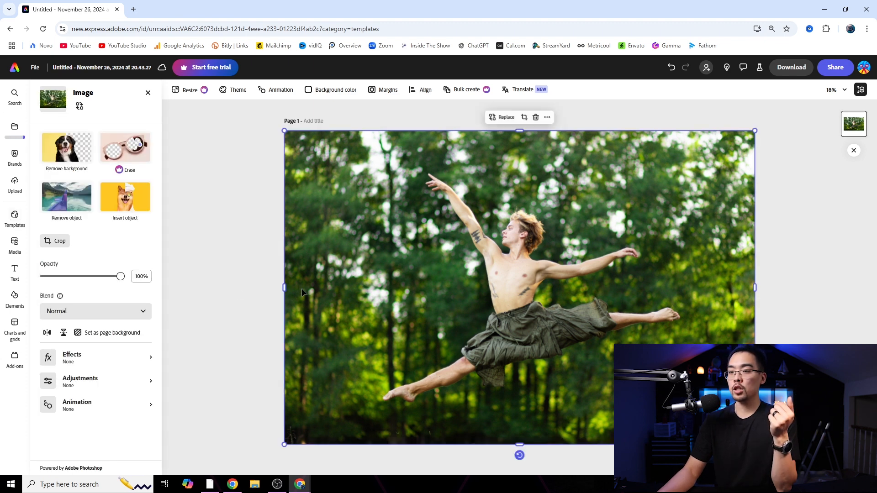
click(134, 206)
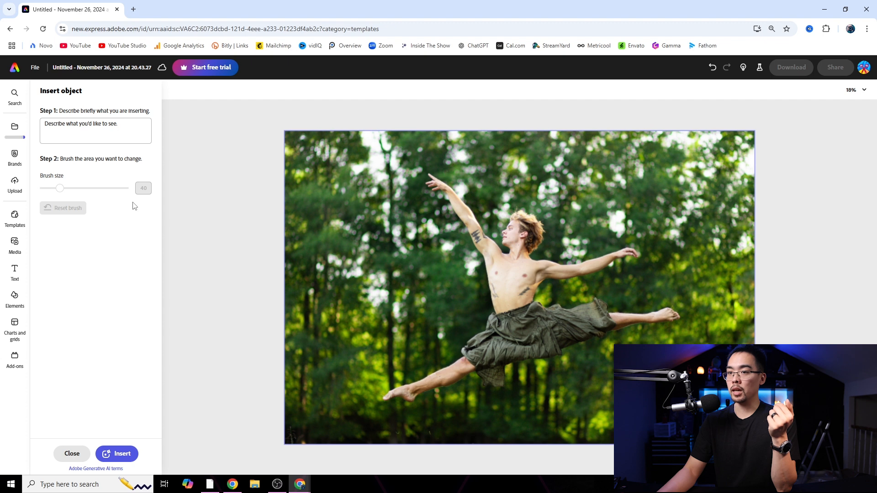
click(97, 131)
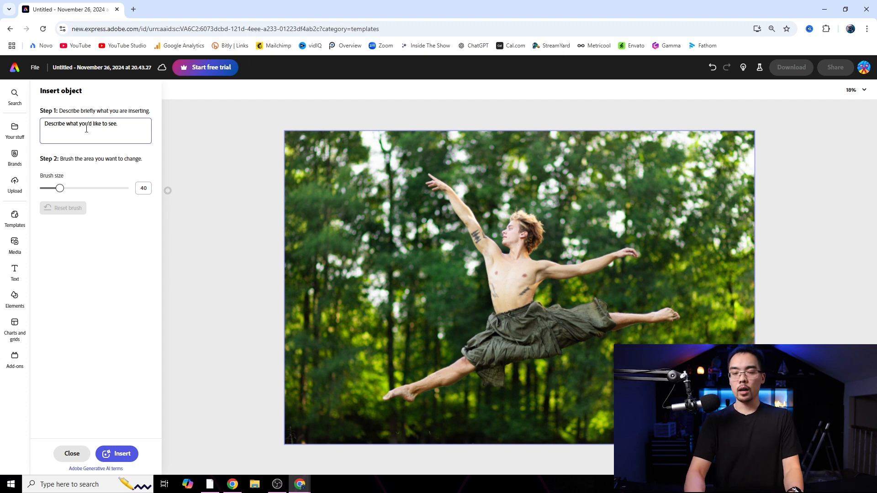
text(flying red bird)
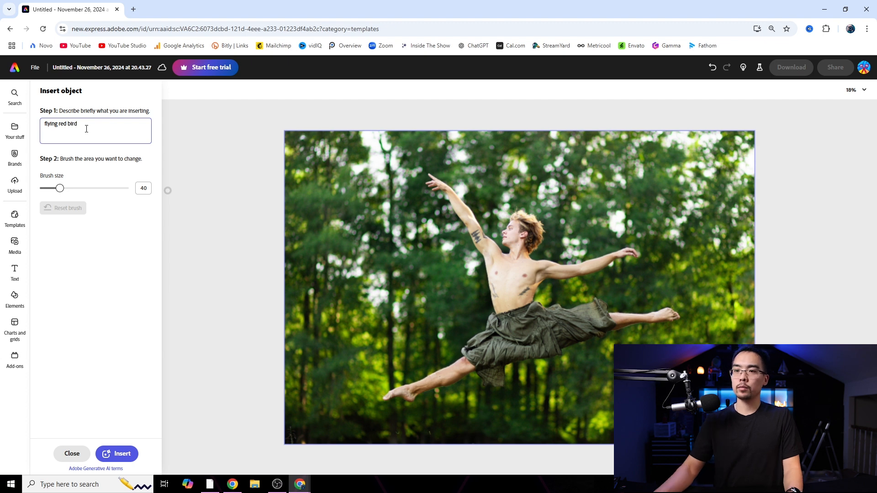
click(65, 189)
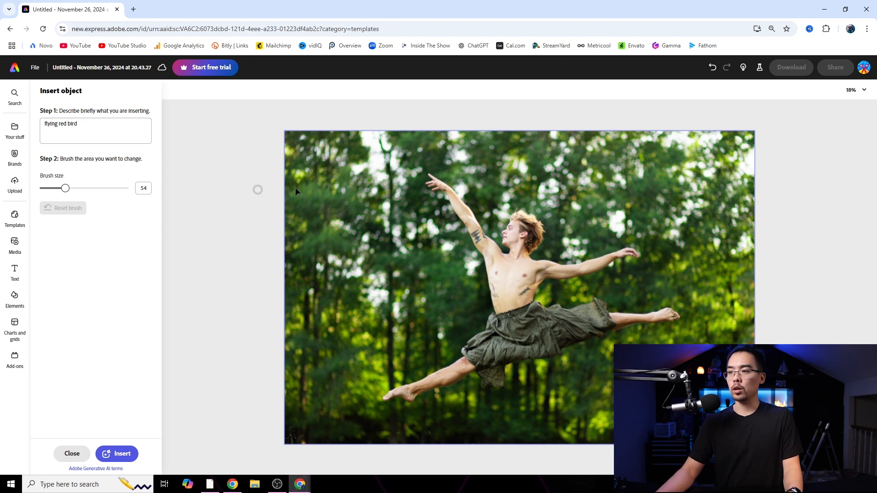
click(387, 203)
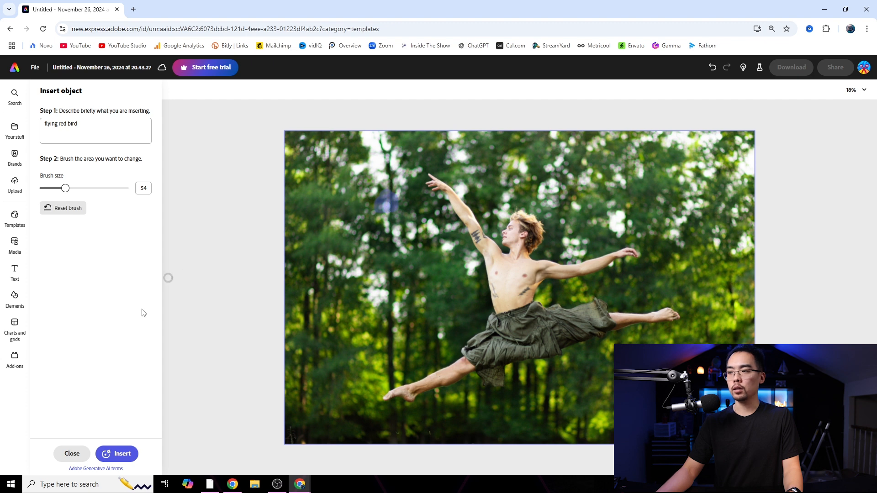
click(122, 455)
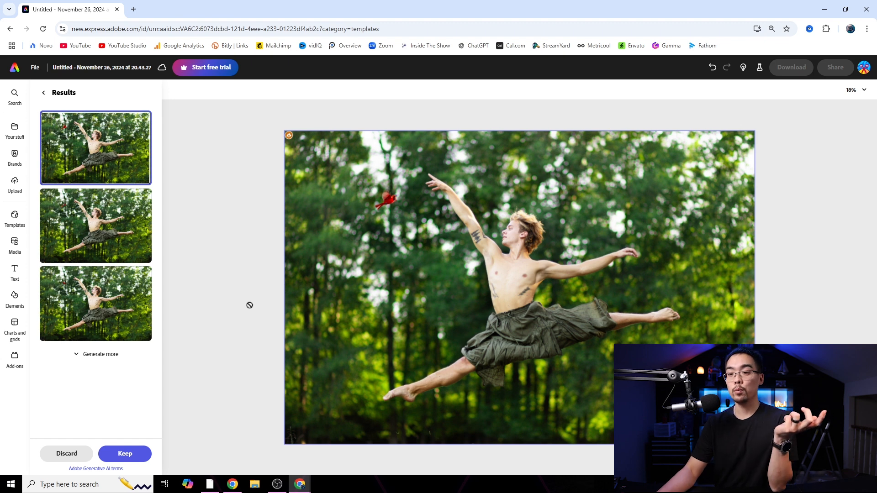
- Preview the second and third red bird results, and keep the third one
click(104, 243)
click(108, 288)
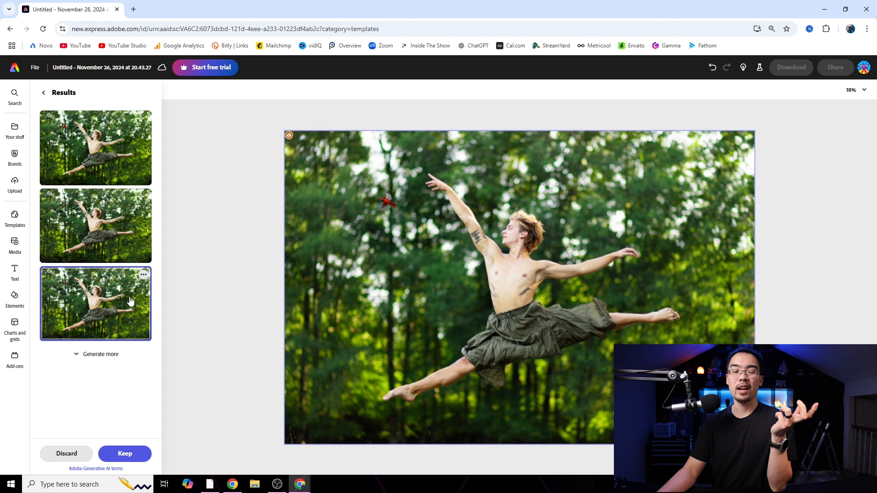
click(143, 275)
click(143, 276)
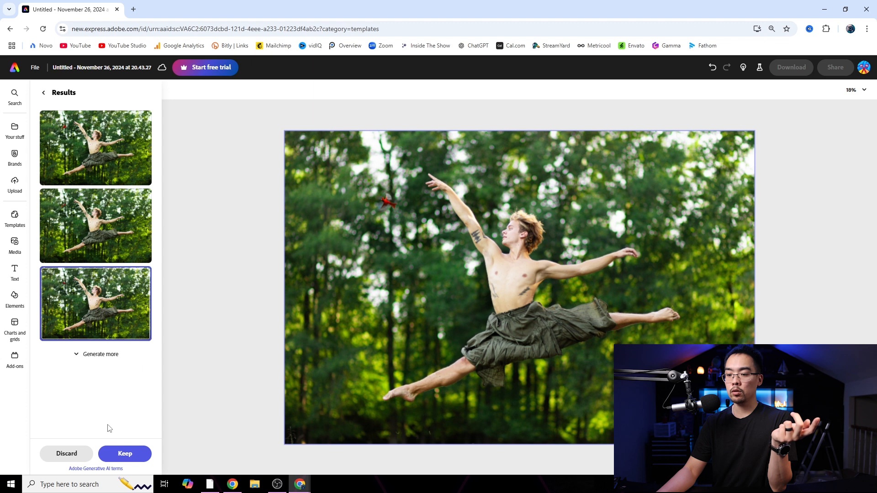
click(123, 454)
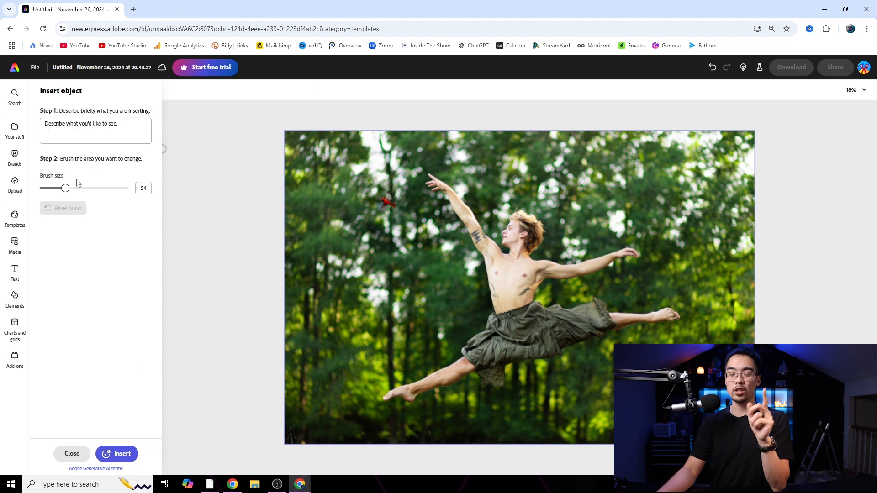
- Insert "a flock of birds flying around" with brush size 110 over a large area of trees between the red bird and the dancer's back foot
click(82, 123)
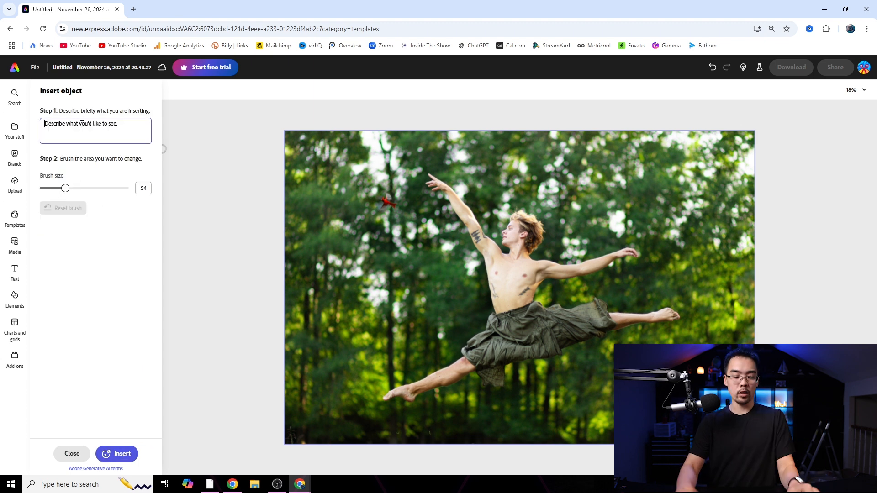
text(a flock of birds flying around)
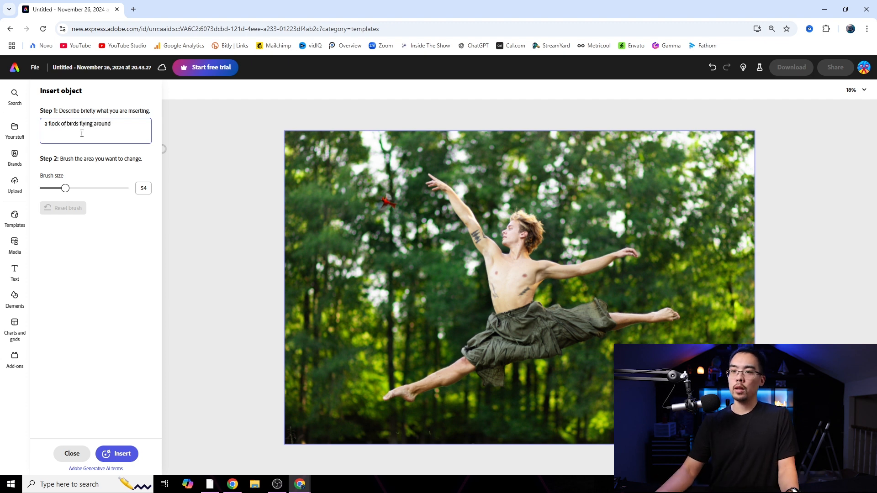
drag(65, 188, 88, 188)
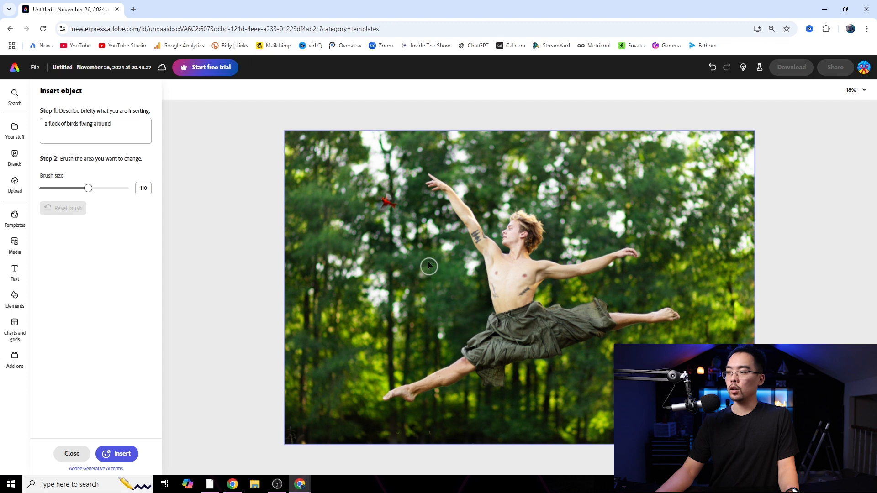
drag(356, 270, 388, 332)
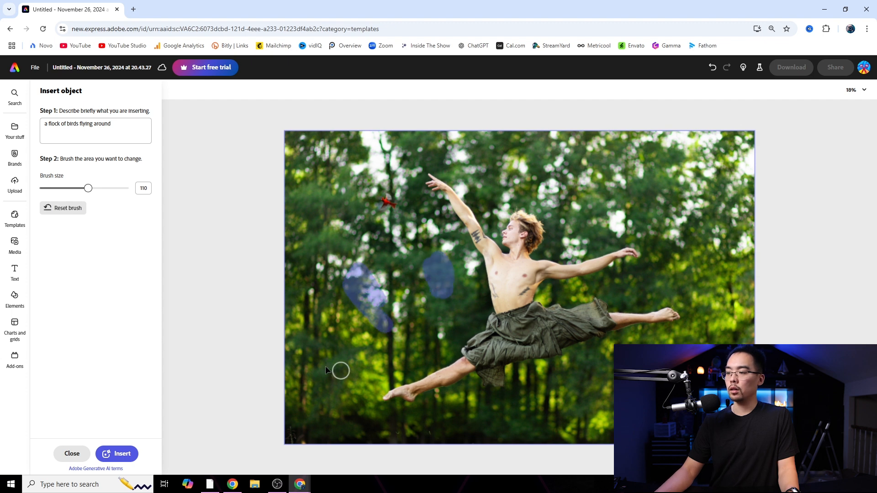
mouse_move(335, 361)
mouse_down()
mouse_move(352, 276)
mouse_move(342, 358)
mouse_move(371, 302)
mouse_move(393, 288)
mouse_move(366, 266)
mouse_move(425, 322)
mouse_move(347, 338)
mouse_up()
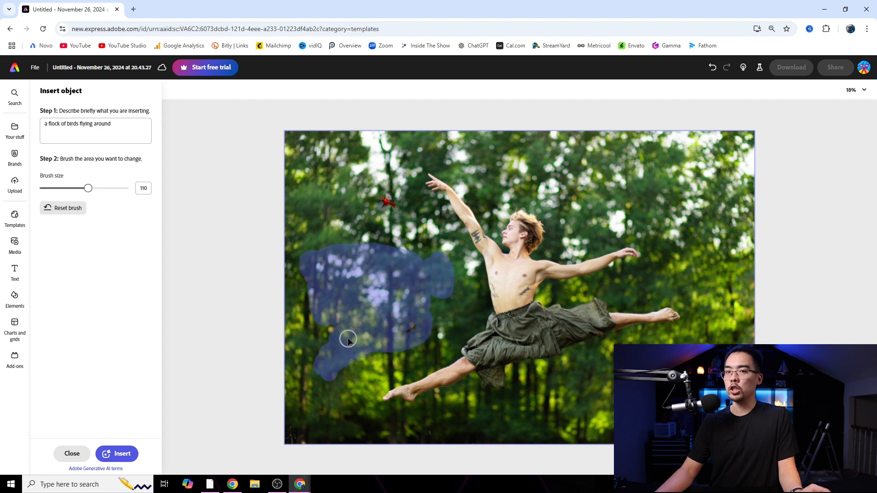
click(118, 455)
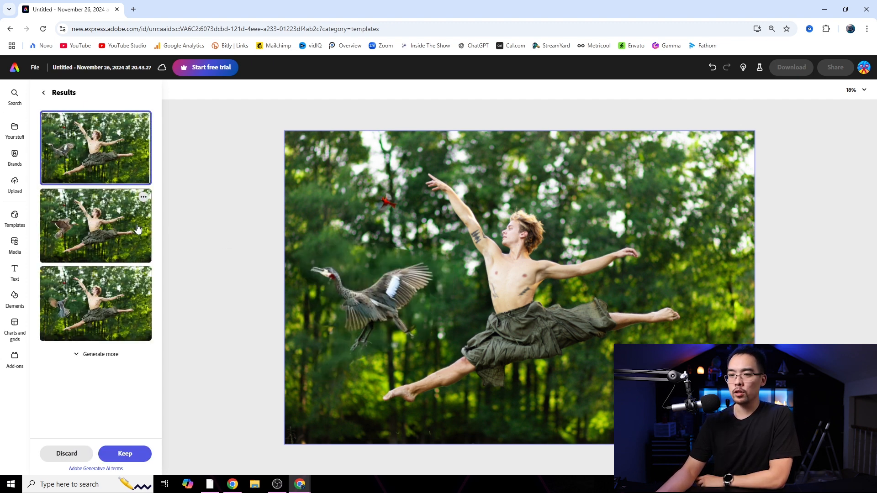
- Preview the second and third flock results, and discard all the variations
click(109, 230)
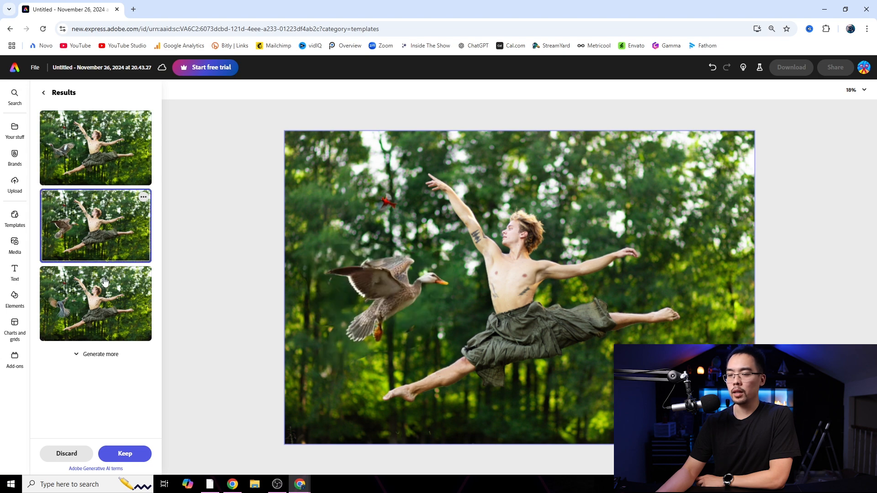
click(94, 326)
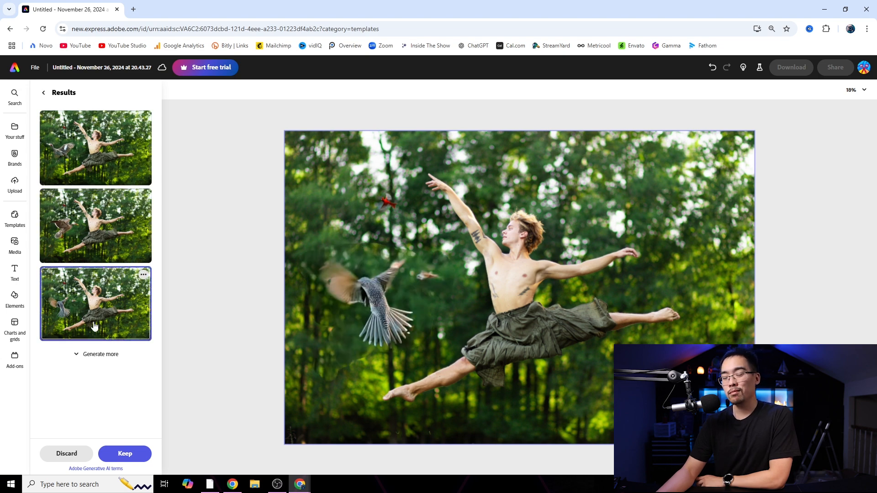
click(66, 453)
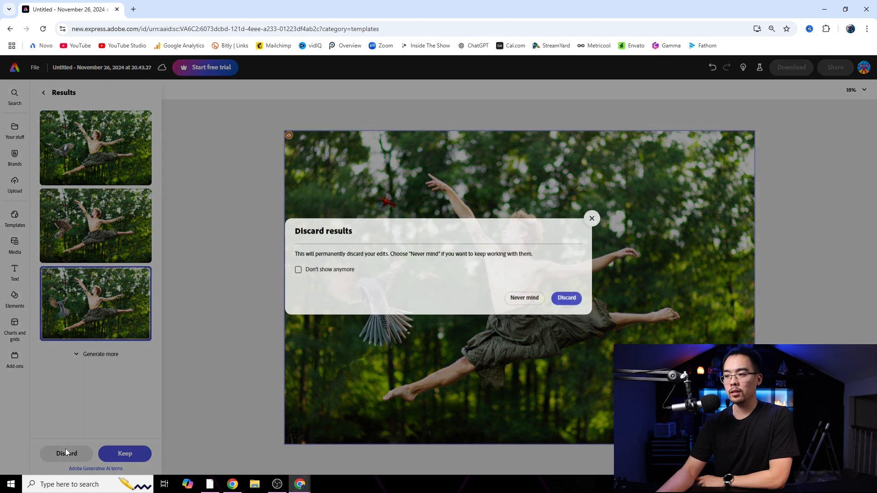
click(567, 297)
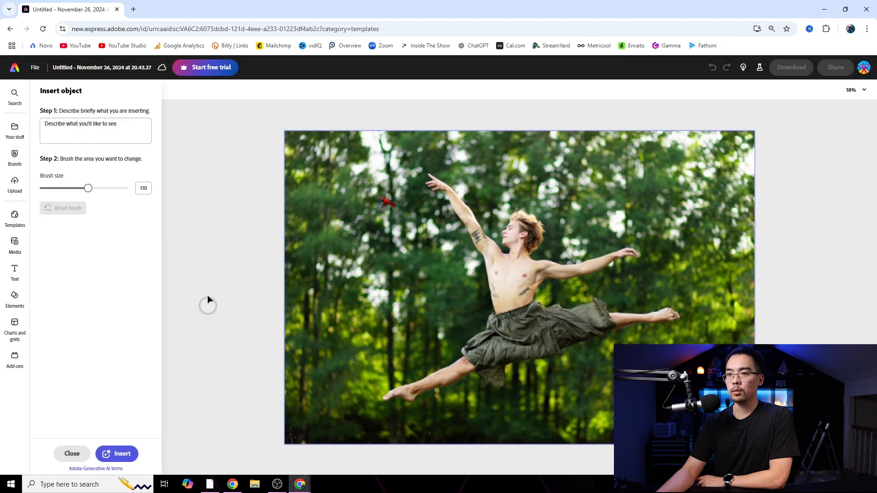
- Try inserting a "flock of flying colorful birds" with brush size 139 on scattered spots around the dancer, and discard the results
click(130, 123)
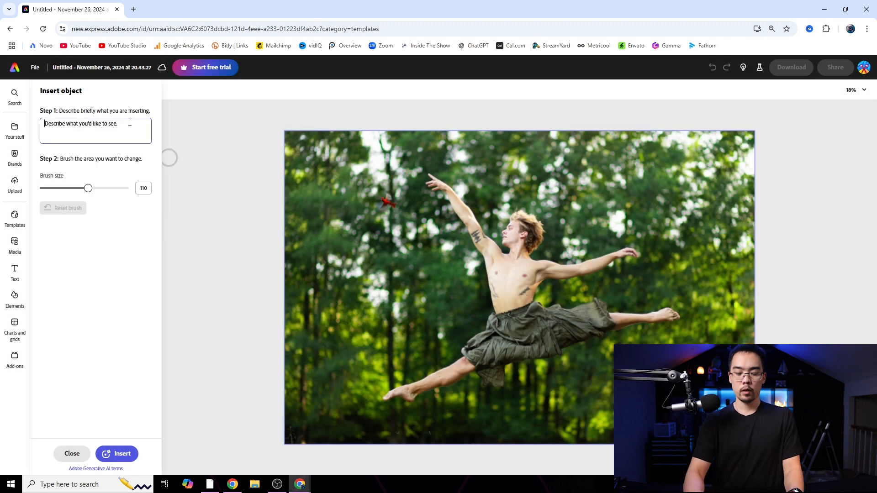
text(flock of)
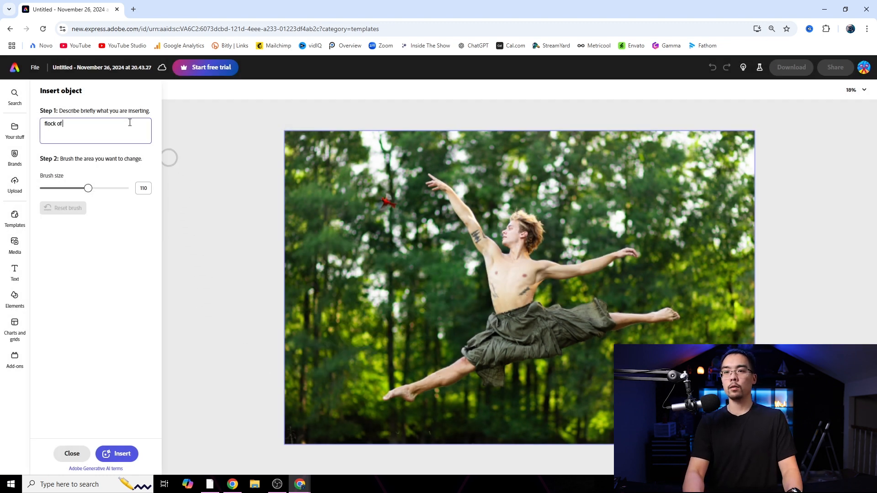
text( flying colorful birds)
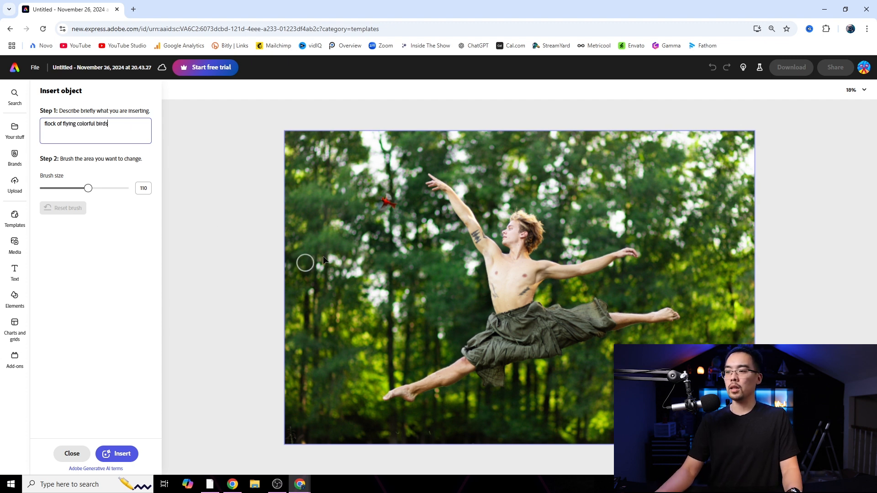
drag(90, 189, 103, 189)
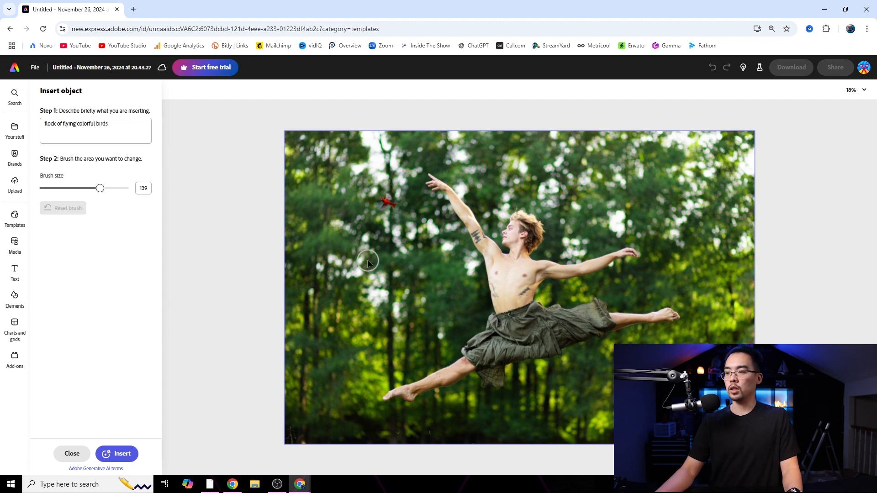
click(429, 323)
click(346, 321)
click(561, 167)
click(613, 205)
click(637, 169)
click(706, 221)
click(691, 281)
click(668, 238)
click(546, 404)
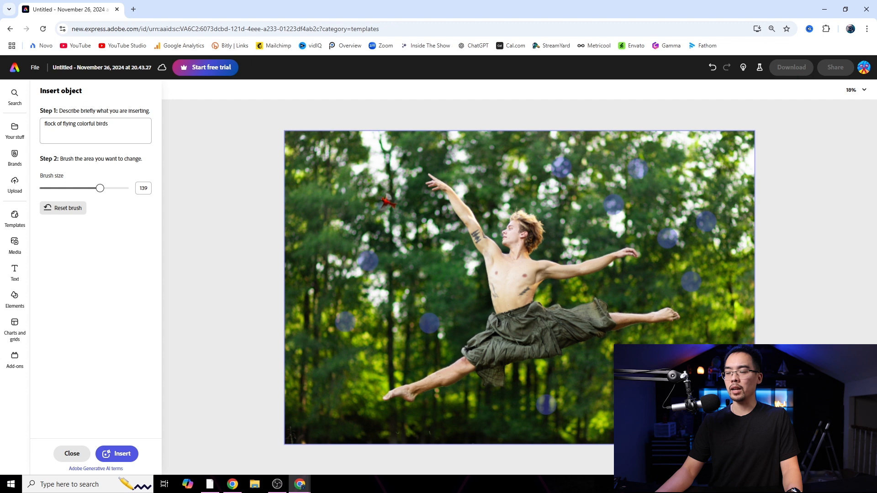
click(109, 455)
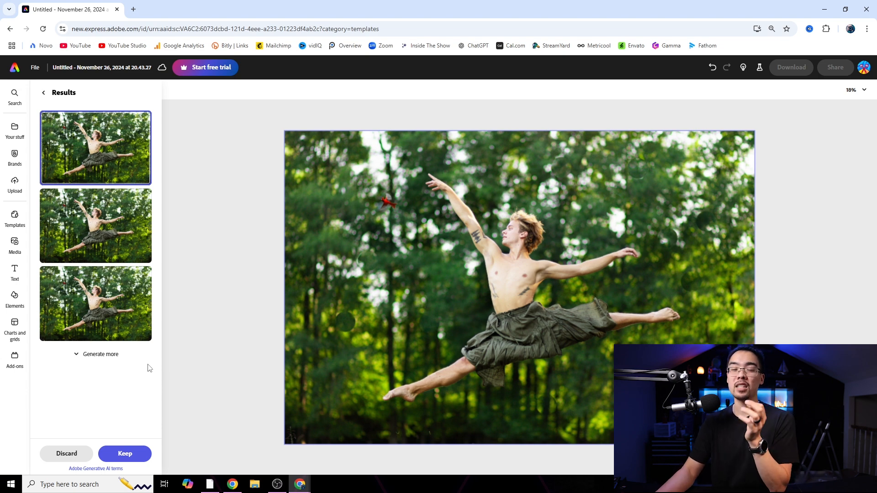
click(68, 453)
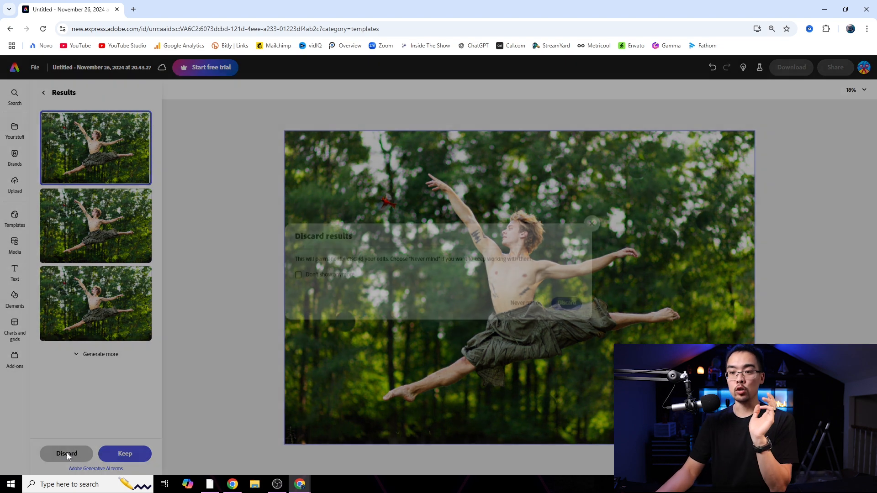
click(565, 299)
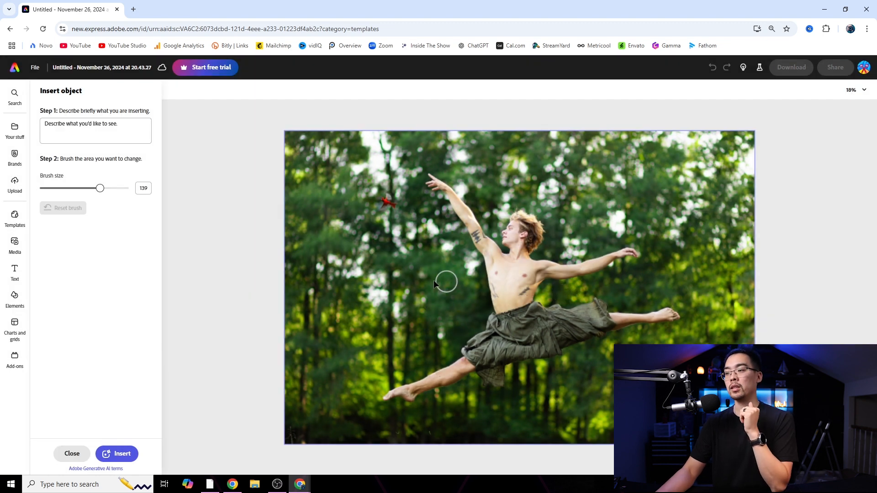
- Insert a "flying green bird" in the trees below the dancer's raised arm and a "flying yellow bird" above his outstretched arm
drag(435, 278, 434, 285)
click(118, 132)
text(flying squirrel)
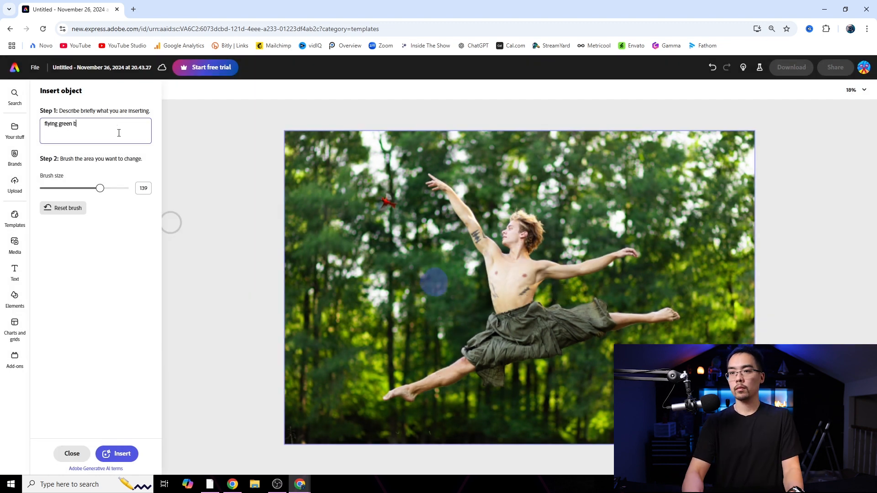
click(117, 454)
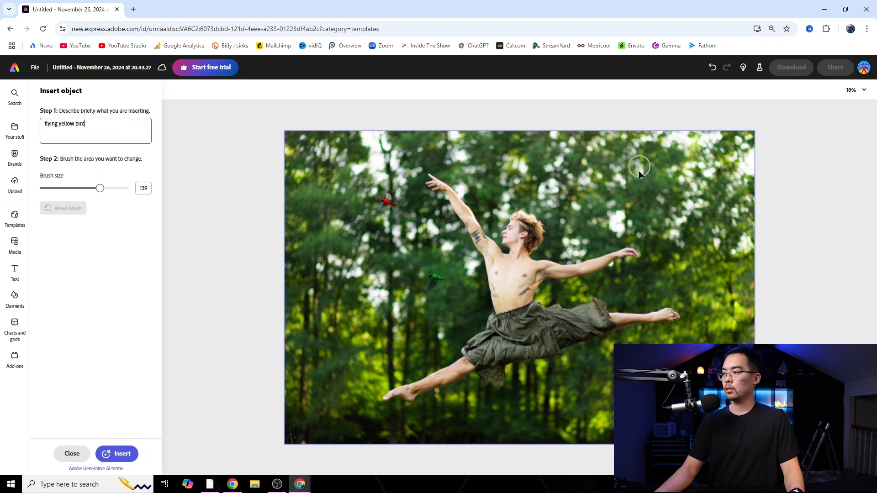
click(120, 454)
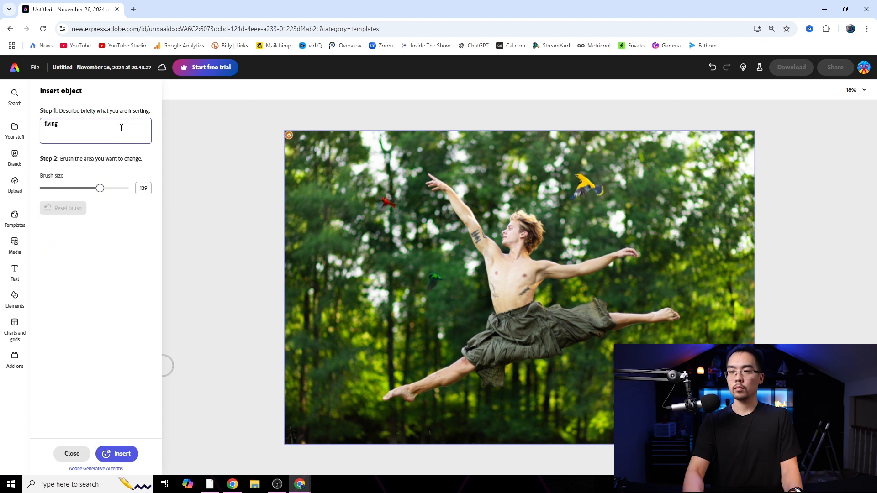
- Insert a "flying blue bird" above the dancer's back foot, generate more variations, and keep one
text(blue bird)
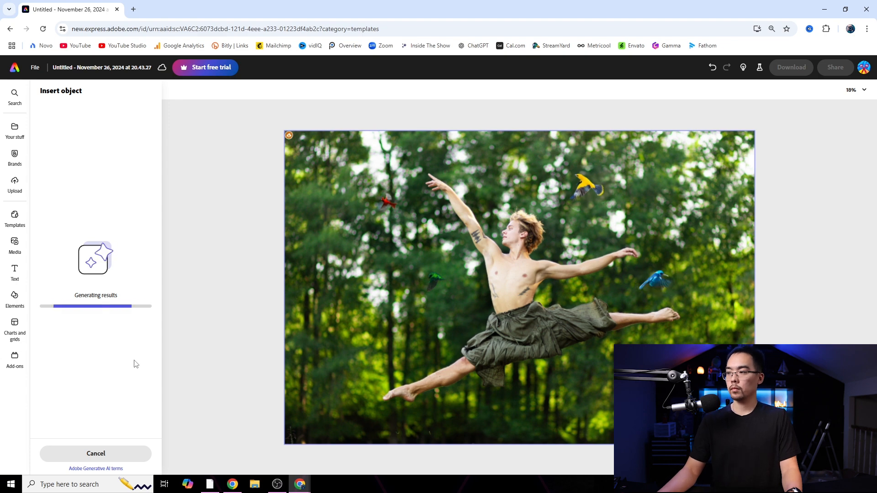
click(110, 309)
click(137, 354)
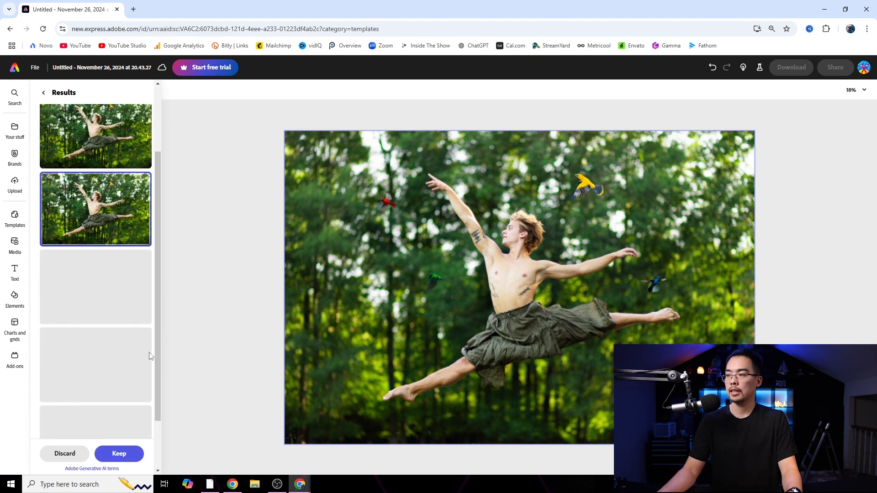
click(113, 454)
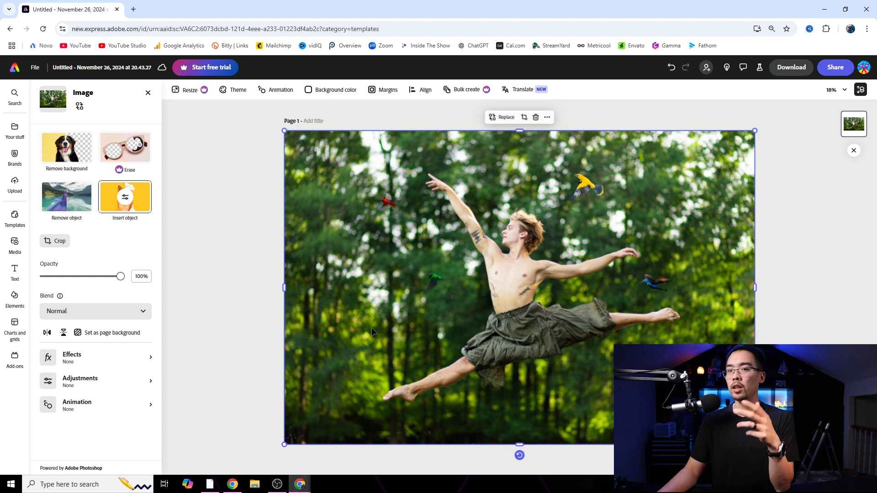
click(124, 198)
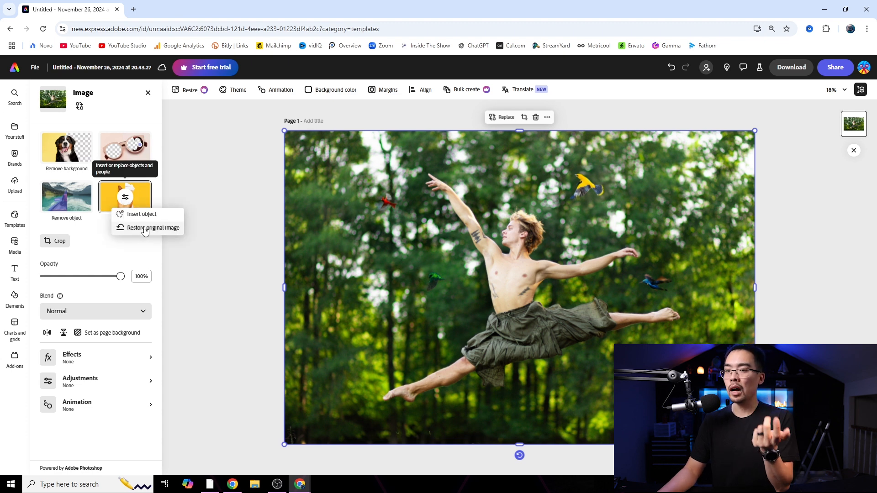
click(241, 245)
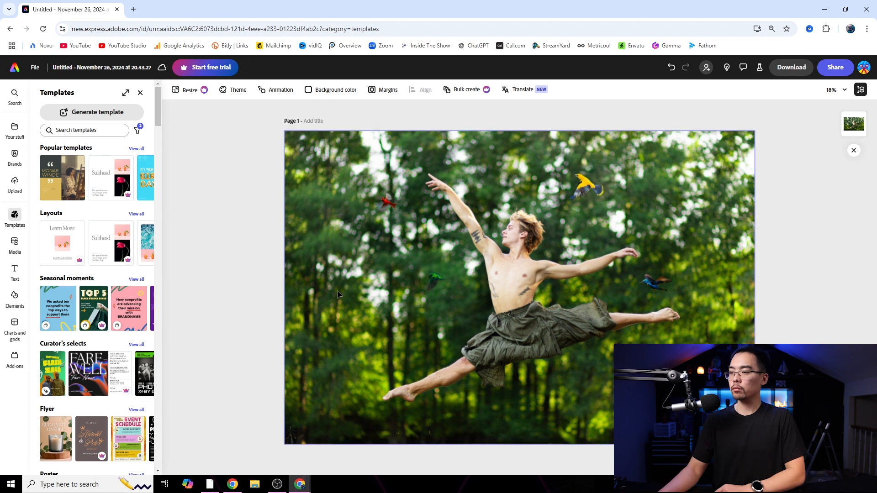
- Duplicate the dancer photo and align the copy exactly over the original, checking it at 48% opacity before restoring 100%
right_click(712, 219)
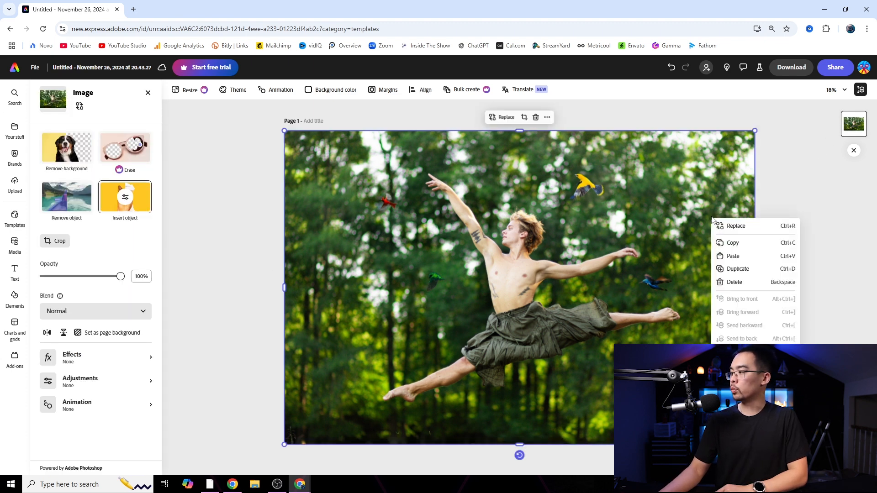
click(738, 269)
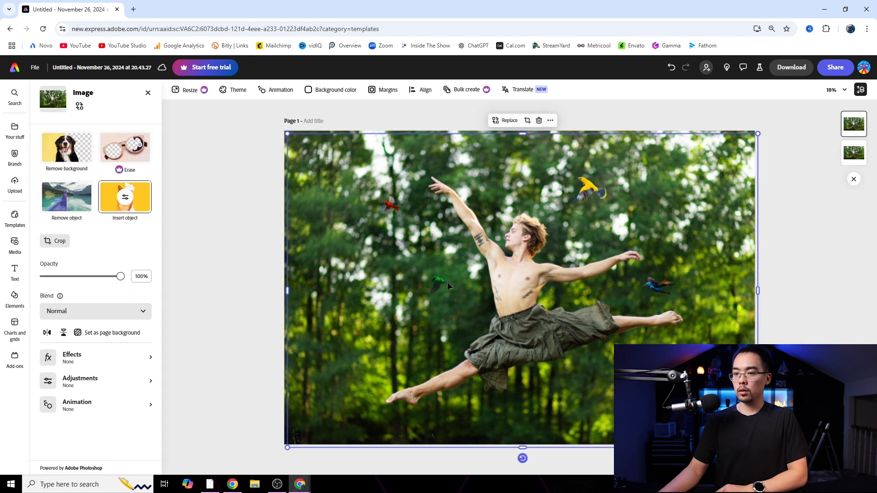
drag(120, 276, 76, 277)
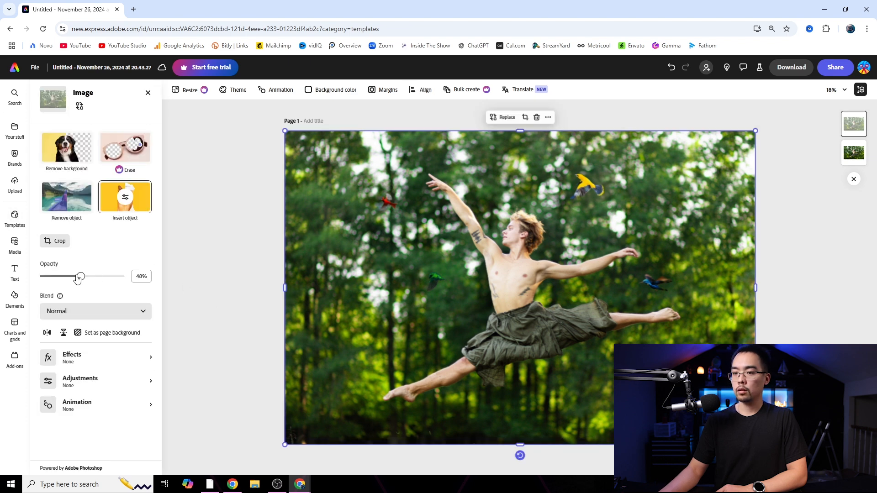
drag(115, 278, 124, 277)
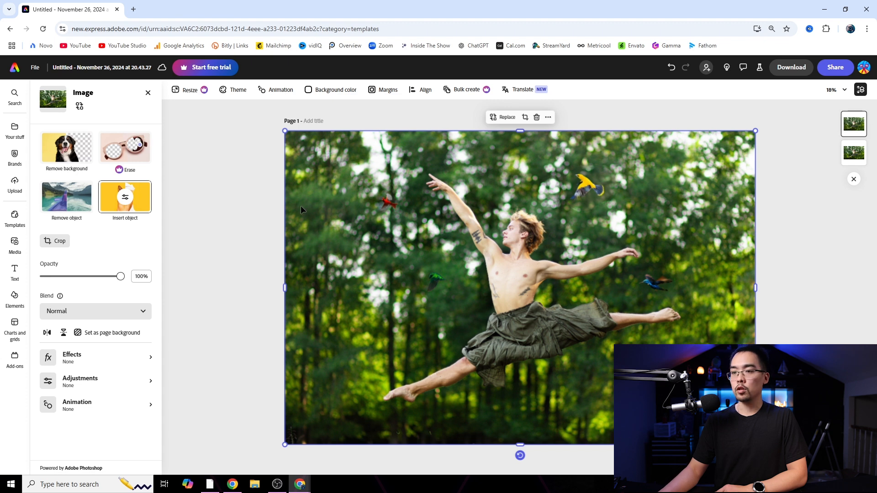
- Restore the duplicate to its original image without the inserted birds, and remove its background
click(131, 201)
click(141, 235)
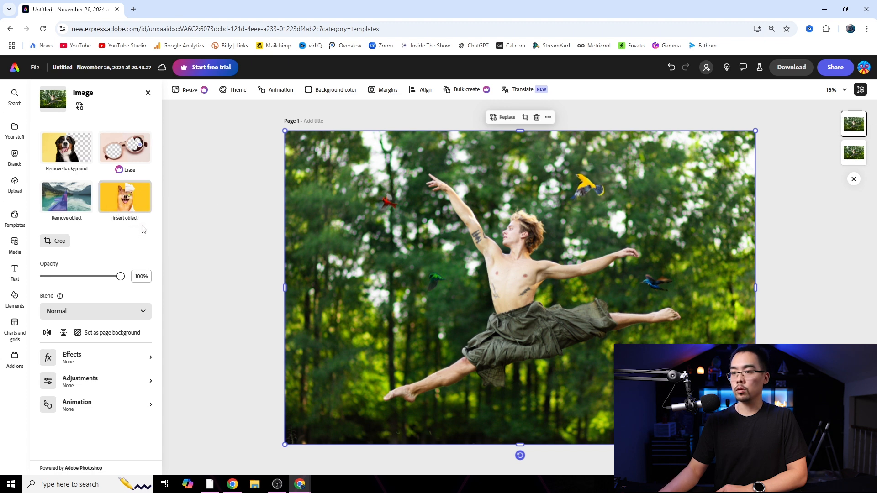
click(51, 145)
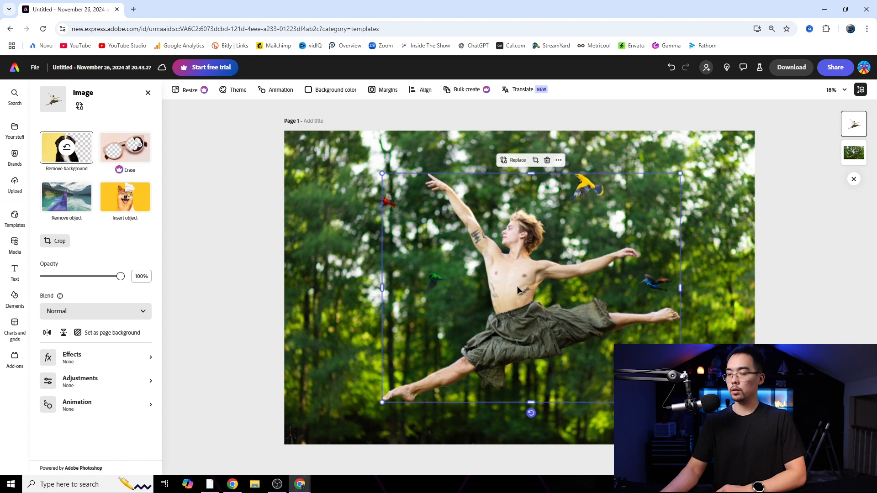
- Add a new text box to the page reading "FLIGHT"
click(15, 271)
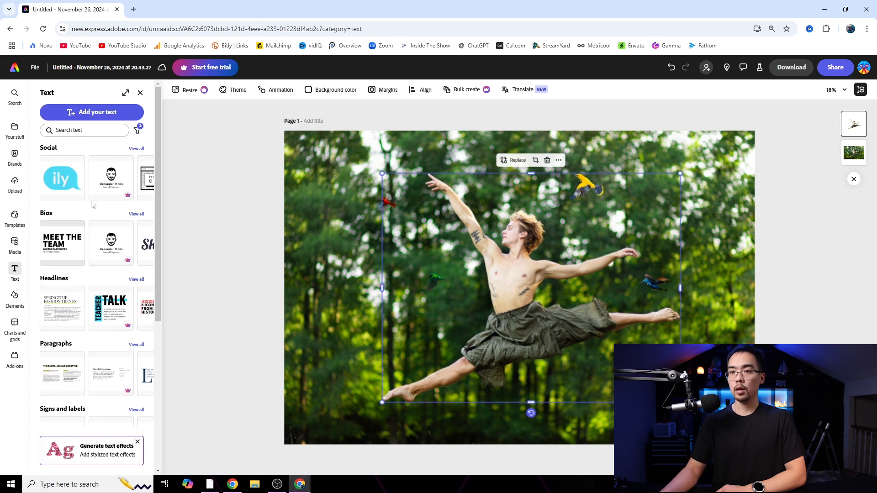
click(108, 115)
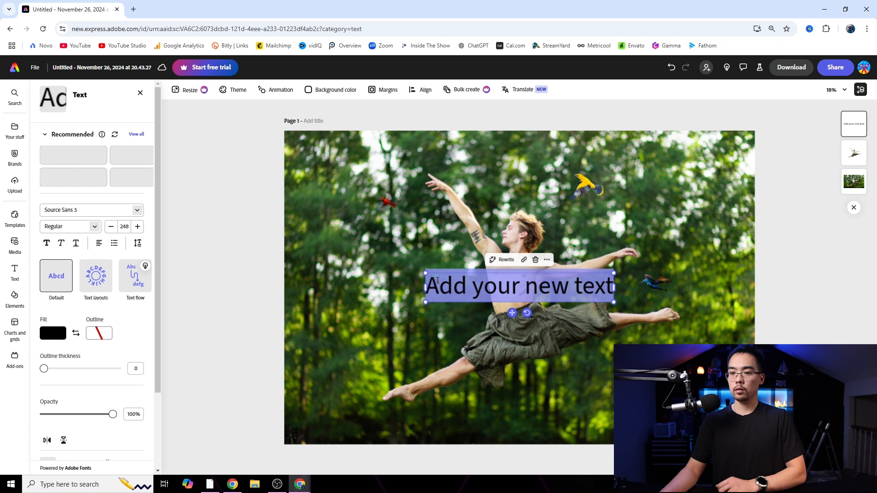
text(F)
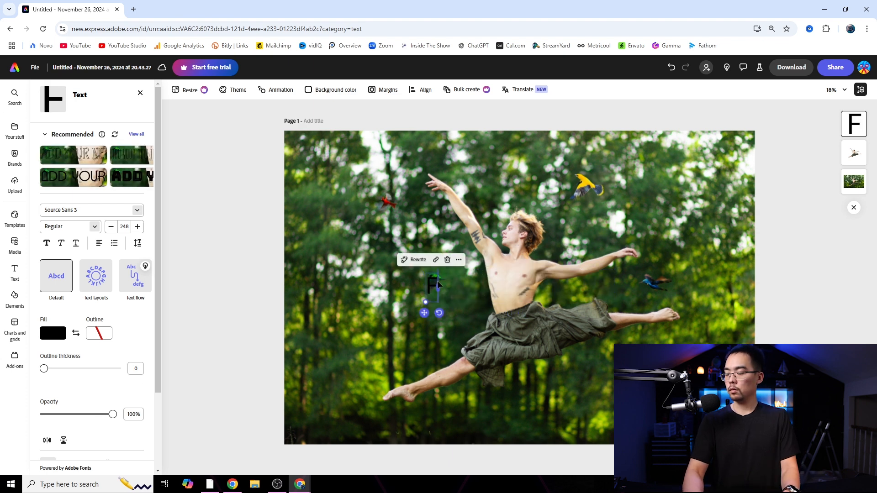
text(LIGHT)
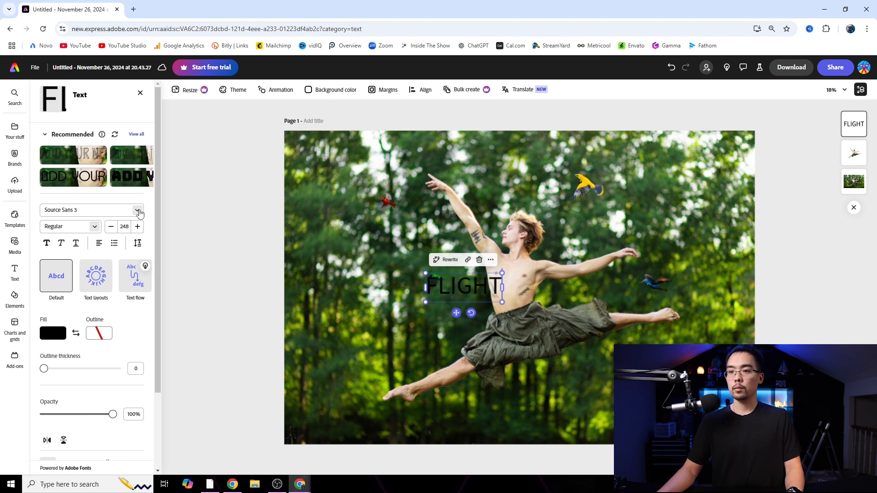
- Set the FLIGHT text in Poppins Black Italic and fill it with white
key(ctrl+a)
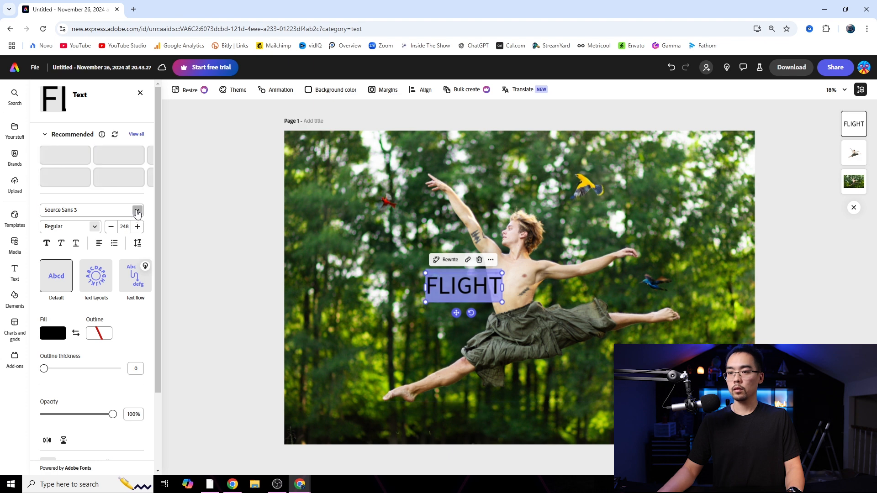
click(137, 211)
click(145, 345)
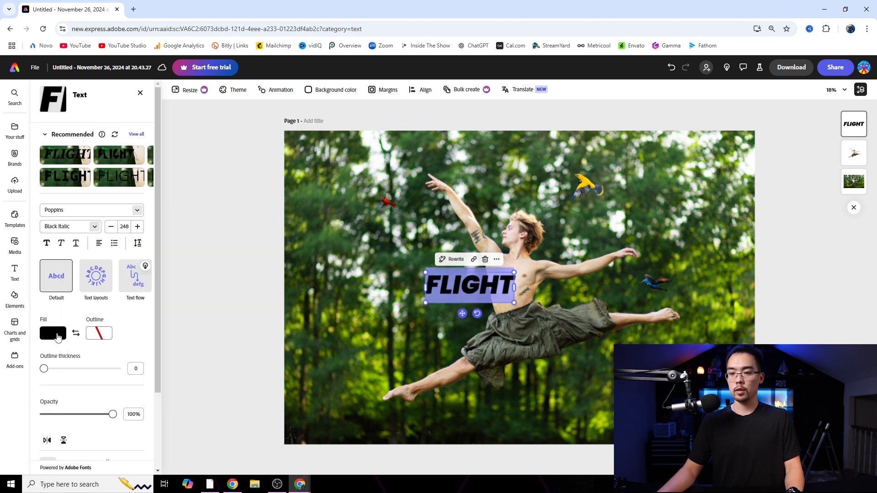
click(58, 337)
click(100, 302)
click(162, 259)
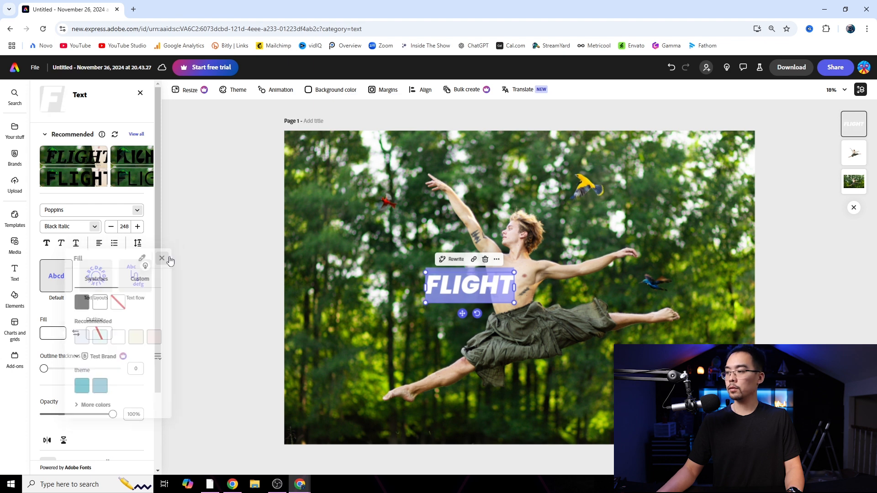
- Enlarge the FLIGHT text to about size 1,015 across the lower part of the photo, and layer it behind the dancer cutout
drag(462, 317, 338, 357)
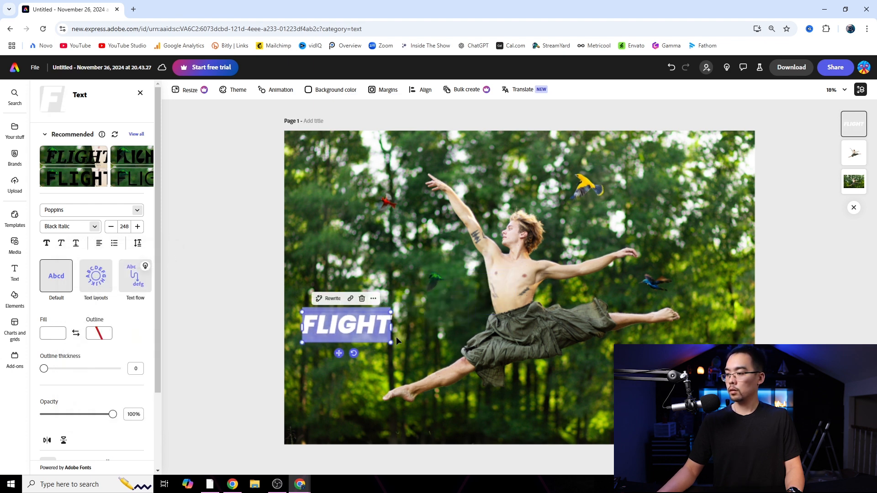
drag(389, 344, 665, 436)
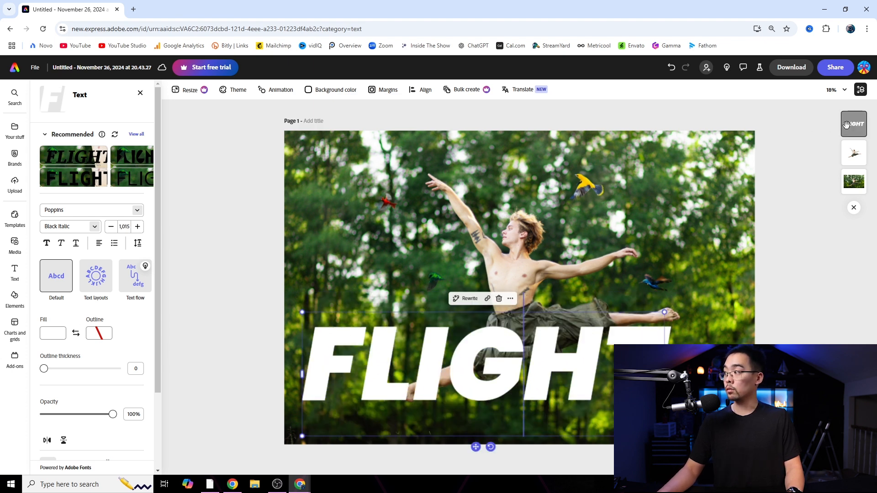
drag(475, 447, 472, 472)
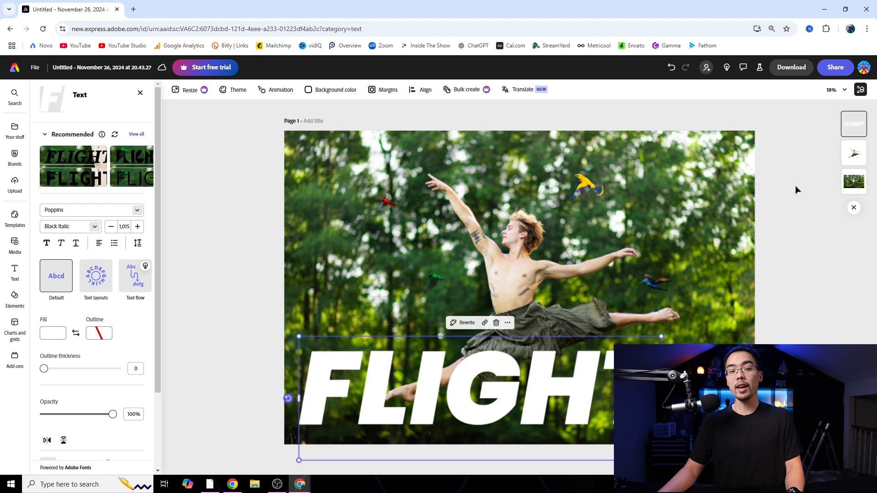
drag(854, 153, 861, 115)
click(777, 251)
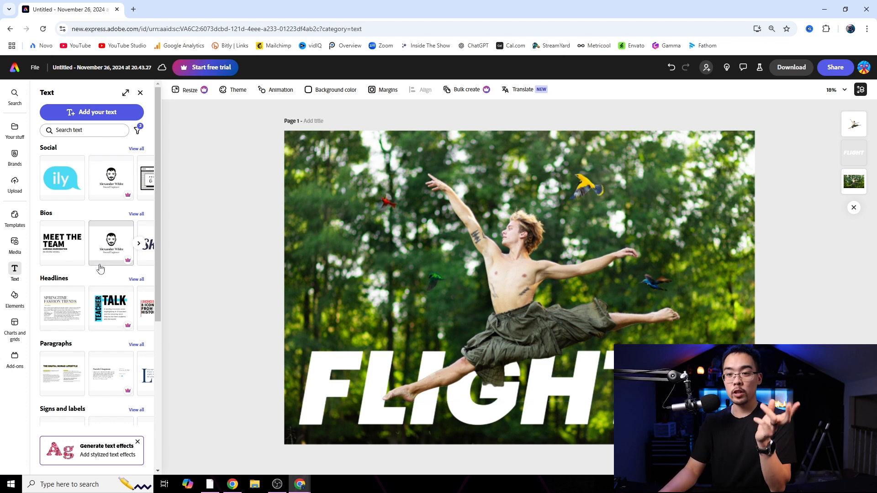
- Search the stock photos for "birds flying" and add the blue-headed hummingbird photo to the page
click(17, 247)
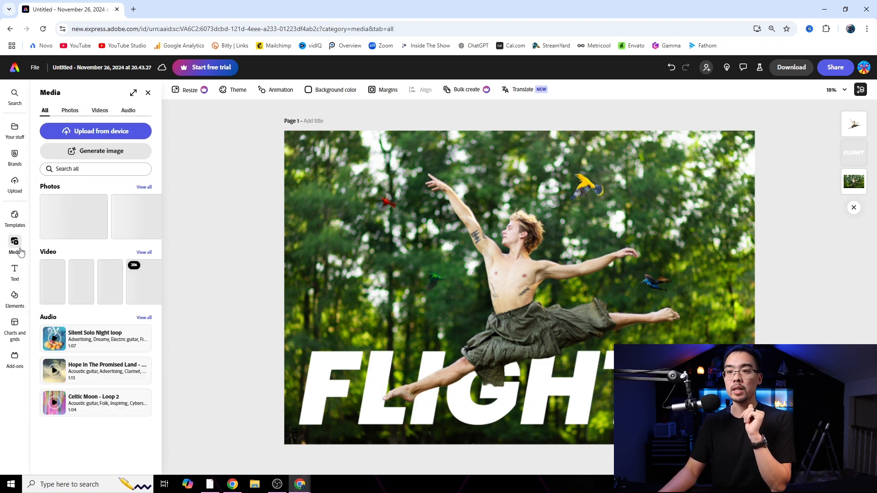
click(76, 169)
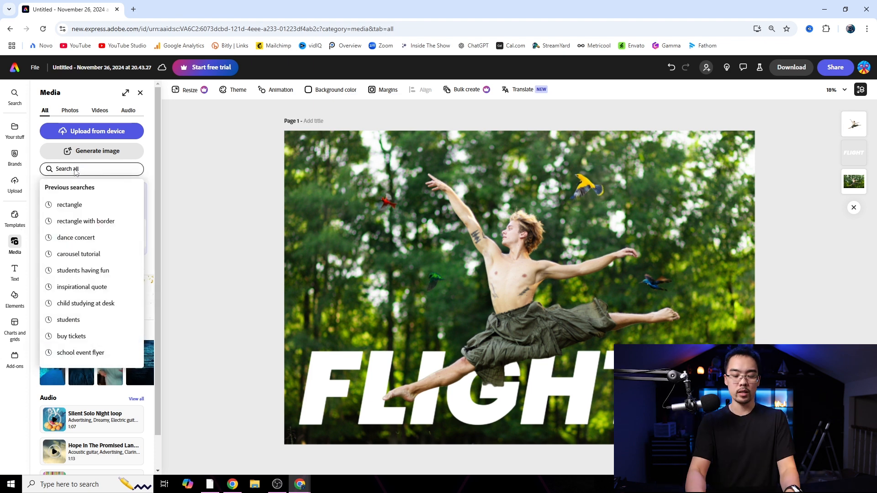
text(birds flying)
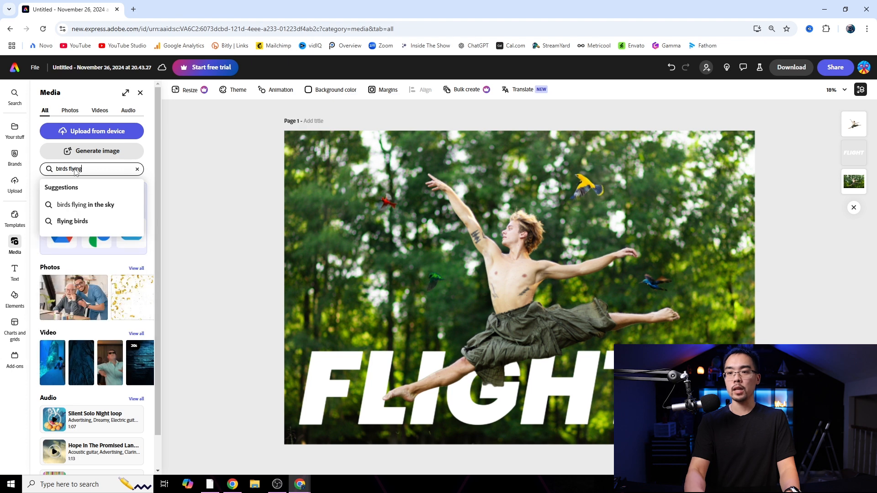
key(Return)
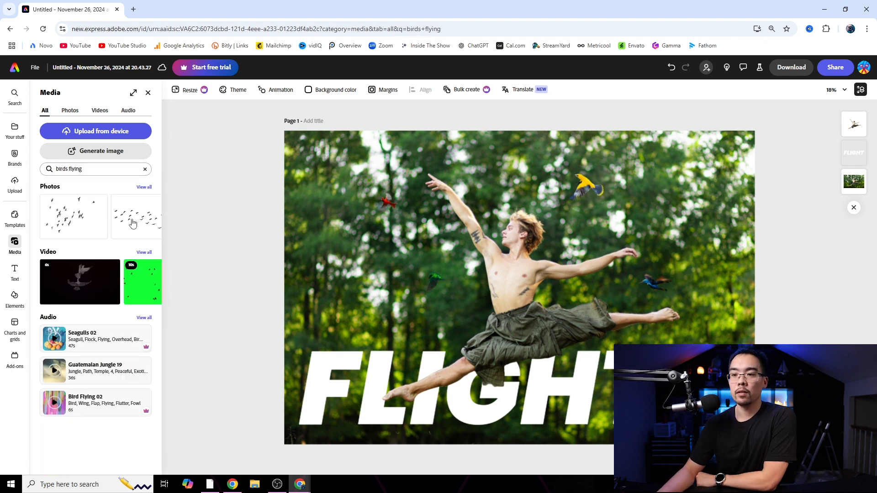
click(144, 187)
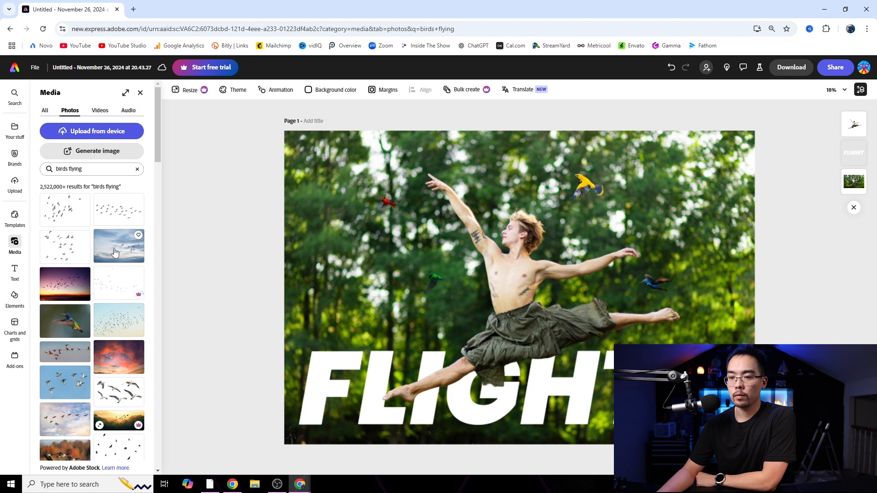
click(71, 323)
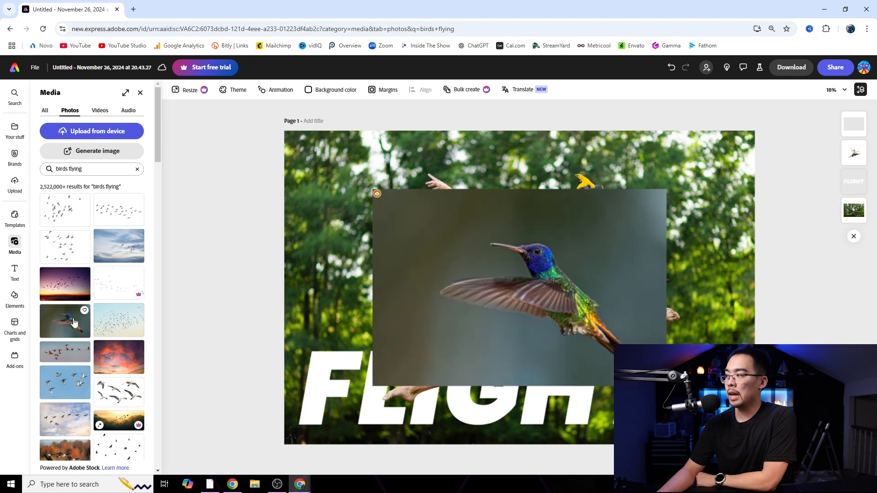
- Remove the hummingbird photo's background, tilt the bird upward, and shrink it into the open area beside the dancer's raised arm
click(571, 244)
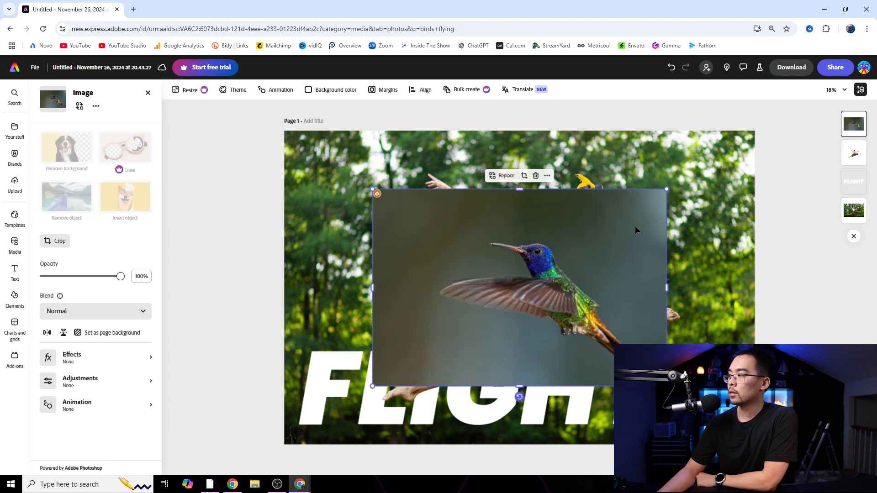
drag(502, 272, 410, 231)
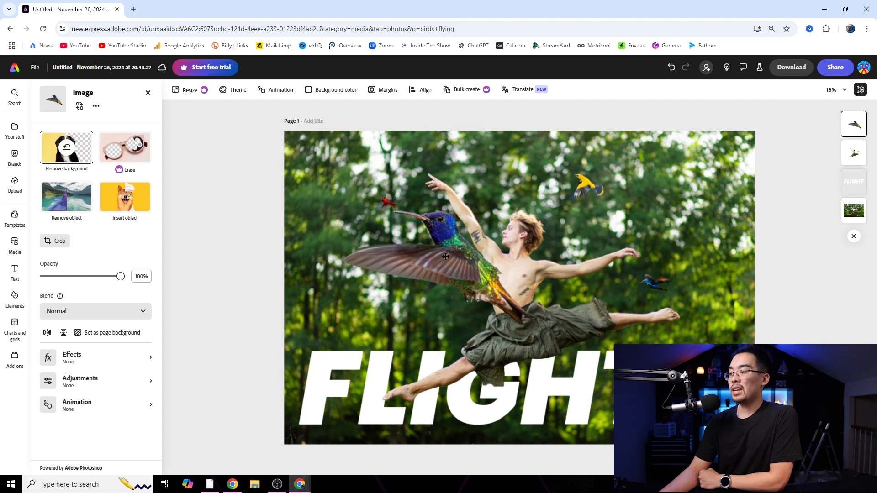
drag(432, 346, 475, 347)
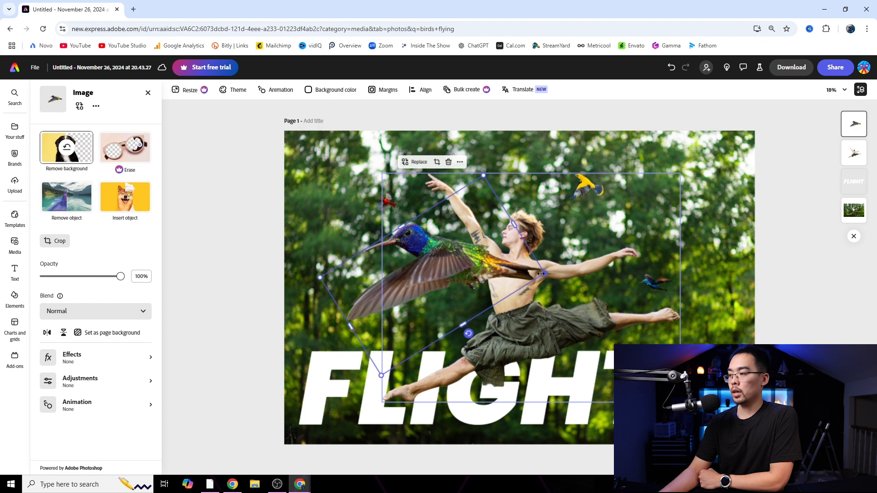
drag(545, 273, 359, 264)
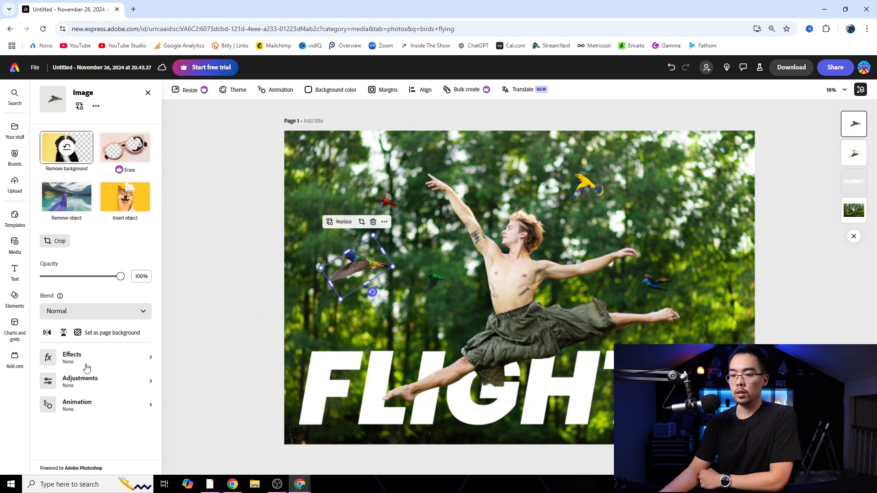
- Set the hummingbird's brightness to 21 and look through its available effects without applying one
click(84, 381)
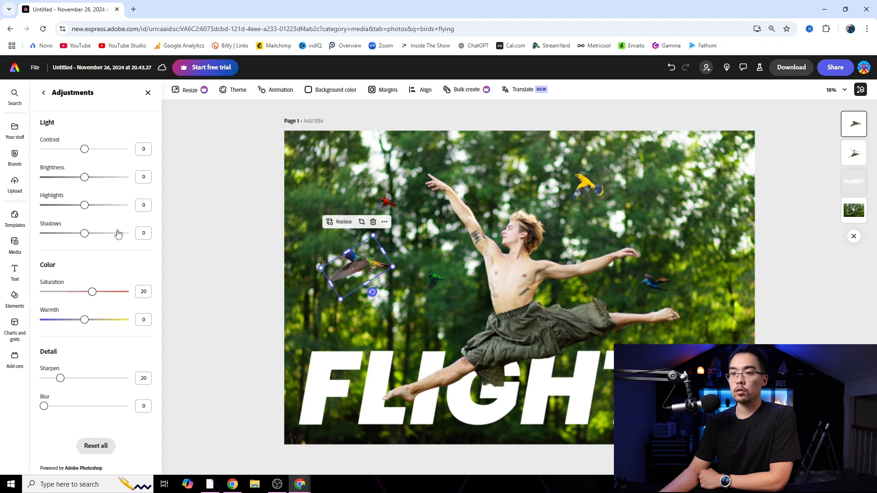
drag(93, 178, 94, 178)
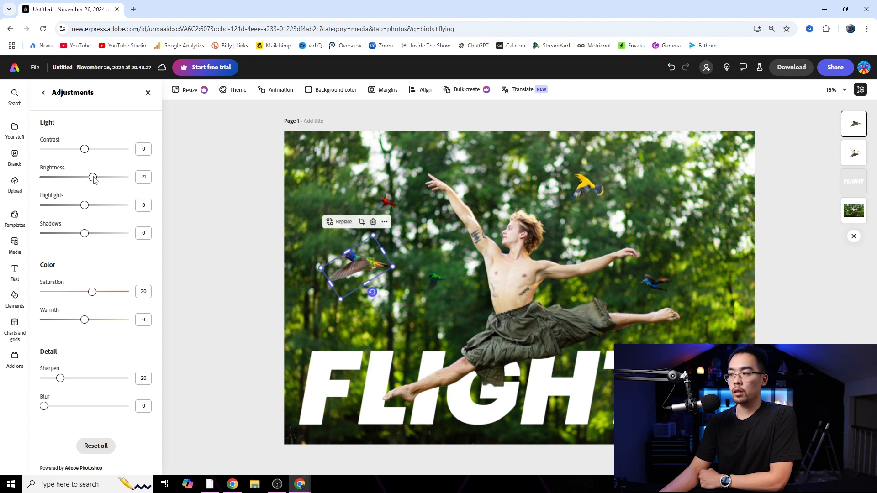
click(43, 93)
click(88, 368)
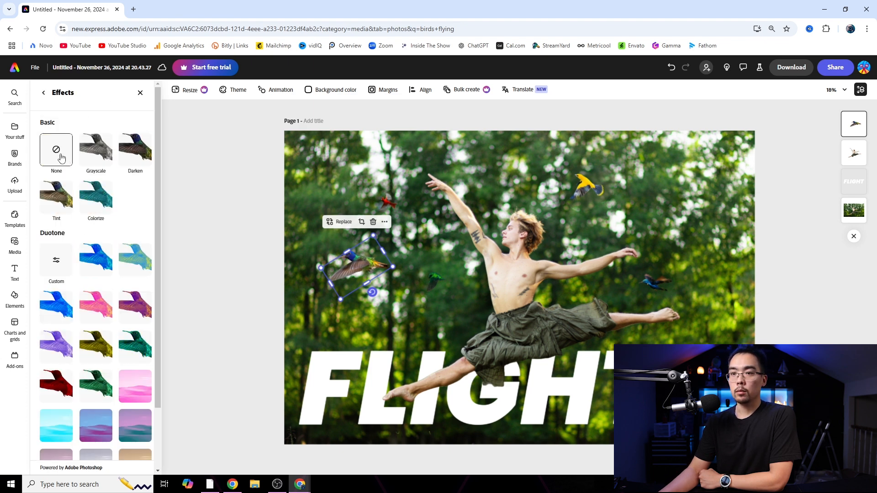
click(42, 96)
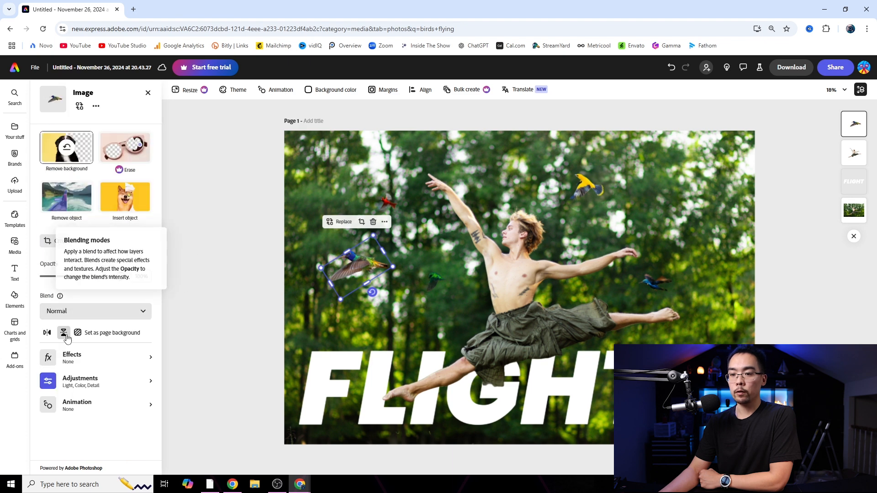
- Flip the hummingbird horizontally to face the dancer and place it just below the red bird
click(47, 332)
drag(358, 269, 412, 245)
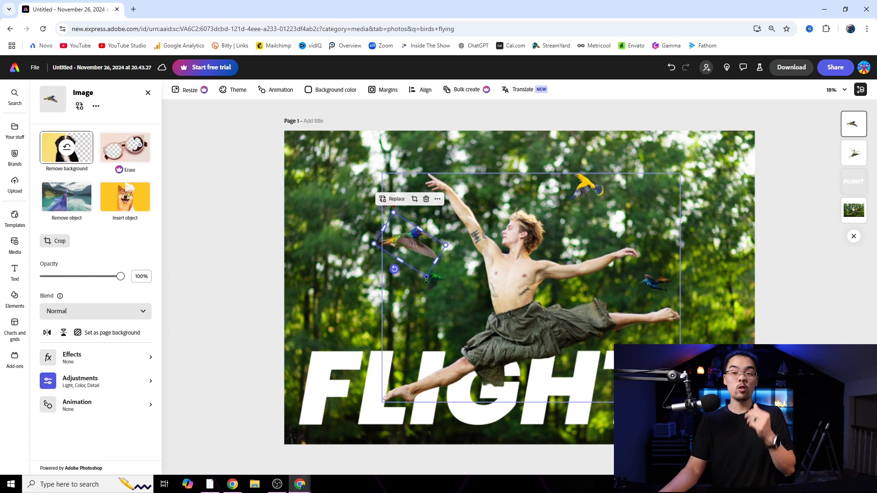
drag(410, 245, 365, 242)
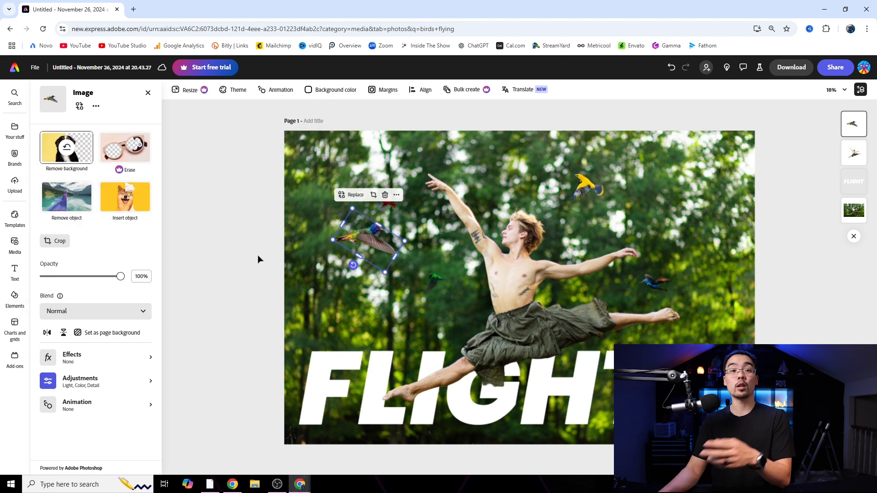